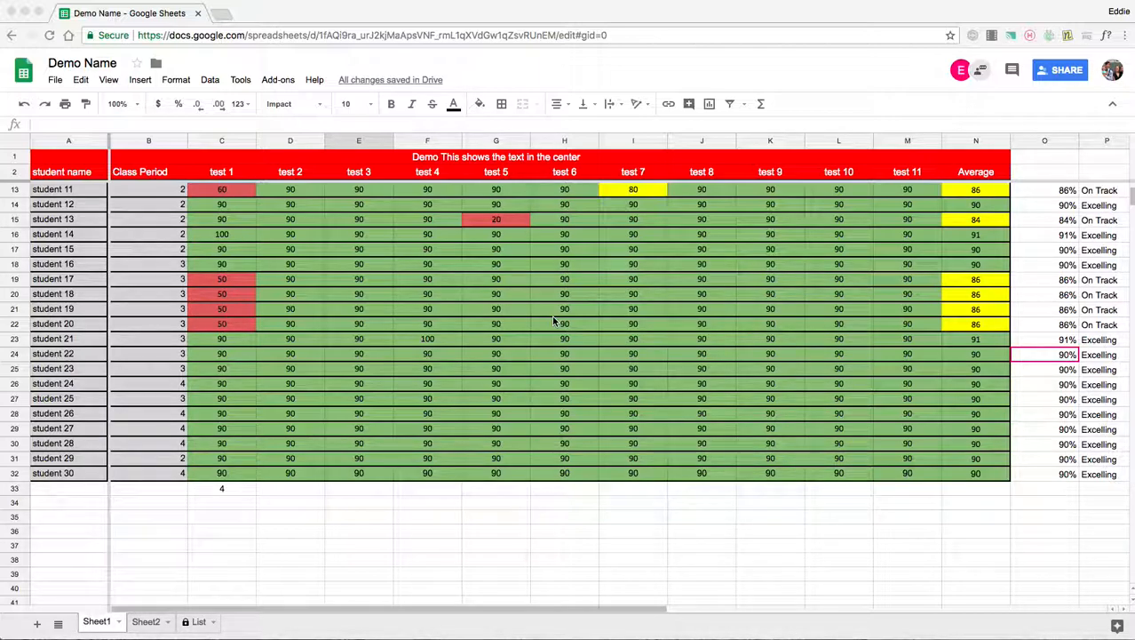
# Step: Enter the title "Individual Student Report" in cell B34, below the class grade table
pyautogui.click(180, 508)
pyautogui.click(181, 507)
pyautogui.moveTo(171, 507)
pyautogui.mouseDown()
pyautogui.moveTo(233, 509)
pyautogui.moveTo(157, 506)
pyautogui.mouseUp()
pyautogui.write('Individual S')
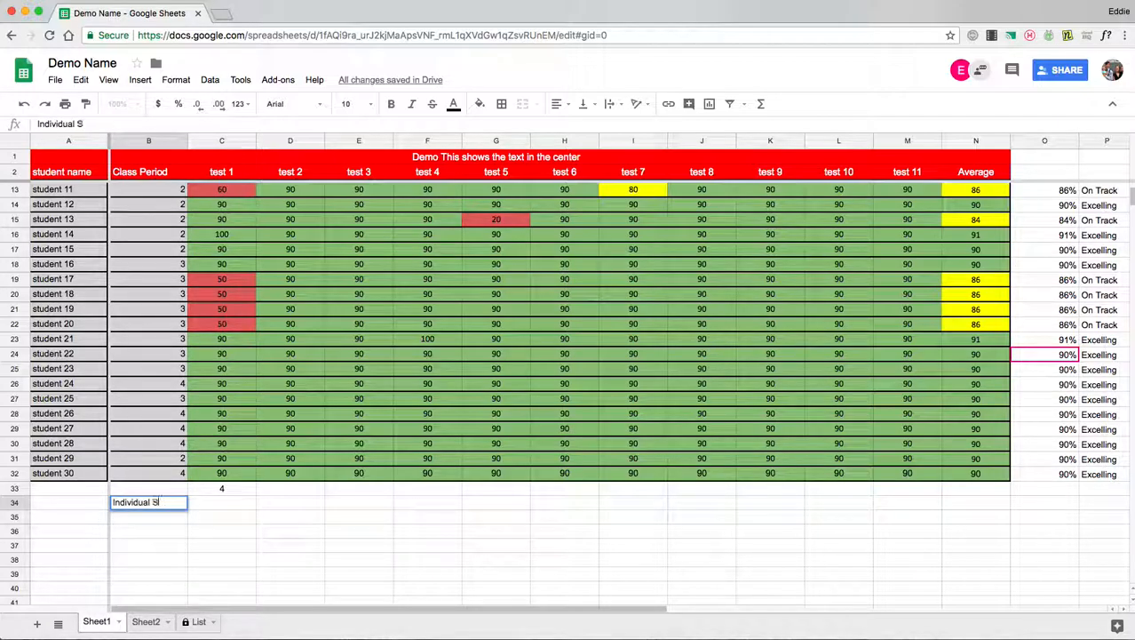
pyautogui.write('tudent Rp')
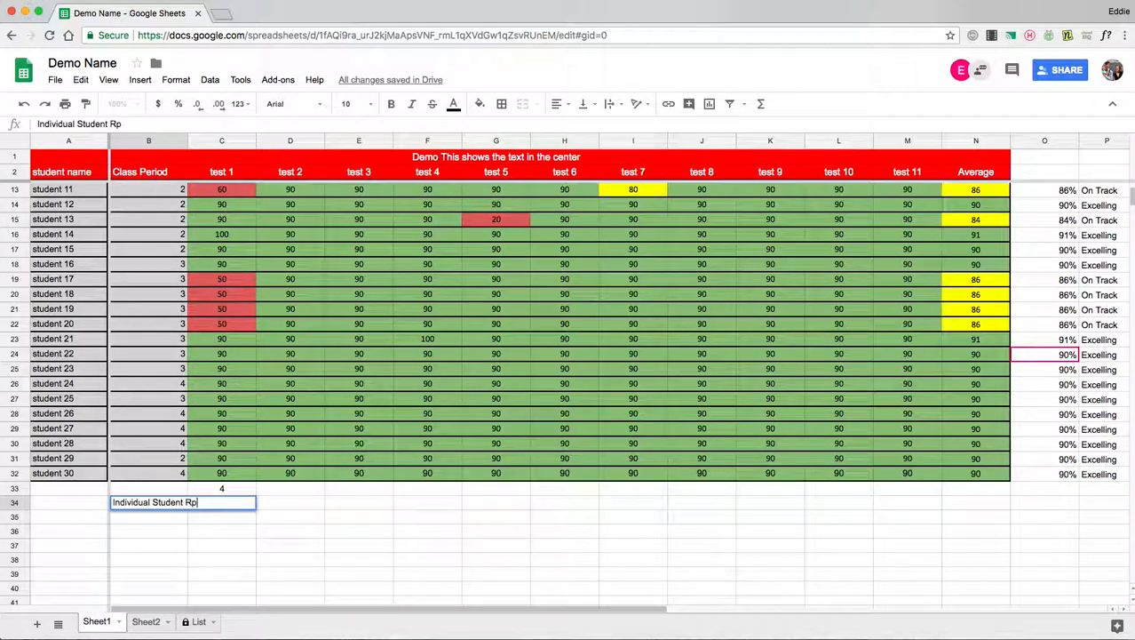
pyautogui.press('Return')
# Step: Merge B34:C34 and format the report title with white text on a red fill
pyautogui.moveTo(170, 505); pyautogui.dragTo(235, 503)
pyautogui.click(521, 105)
pyautogui.click(453, 104)
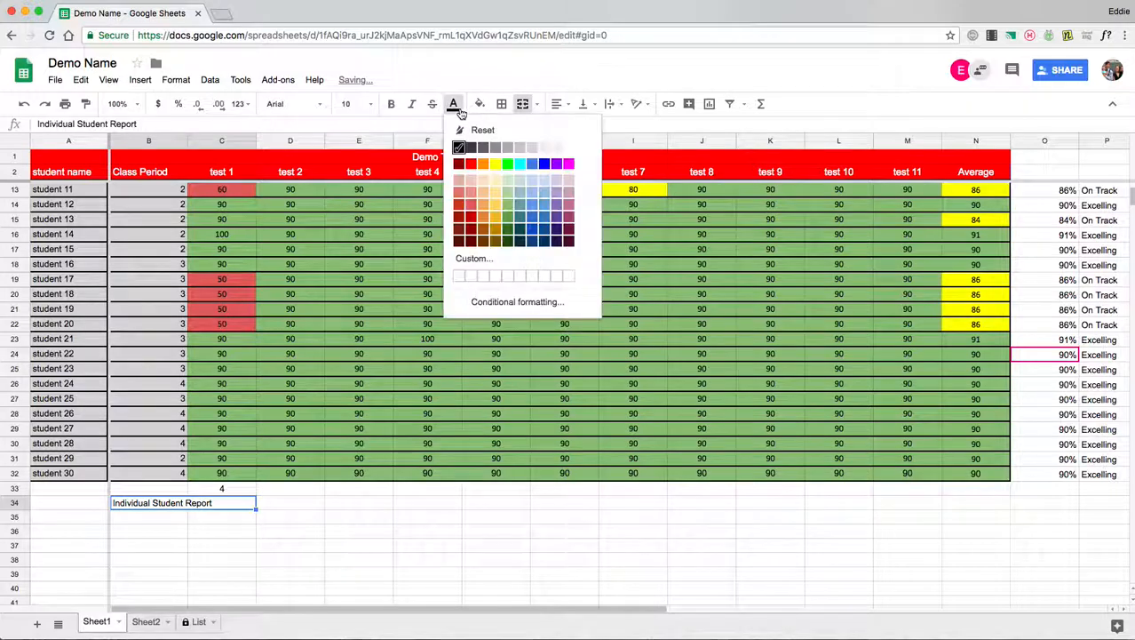
pyautogui.click(571, 145)
pyautogui.click(479, 104)
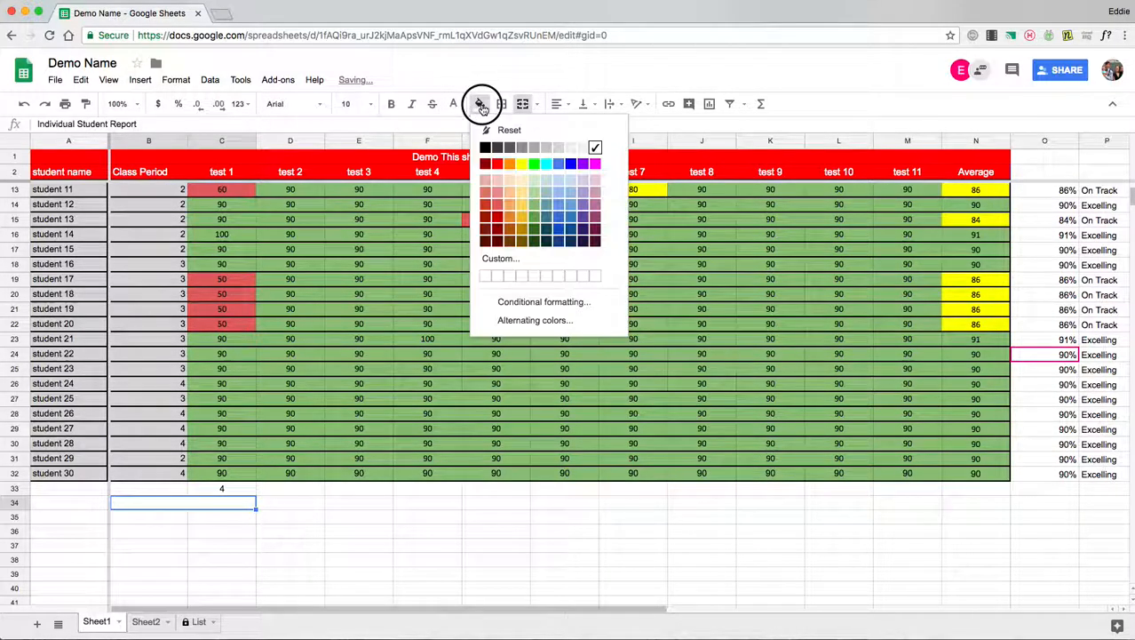
pyautogui.click(500, 167)
# Step: Enter the label "Select Student" in cell B35, directly under the report title
pyautogui.click(168, 521)
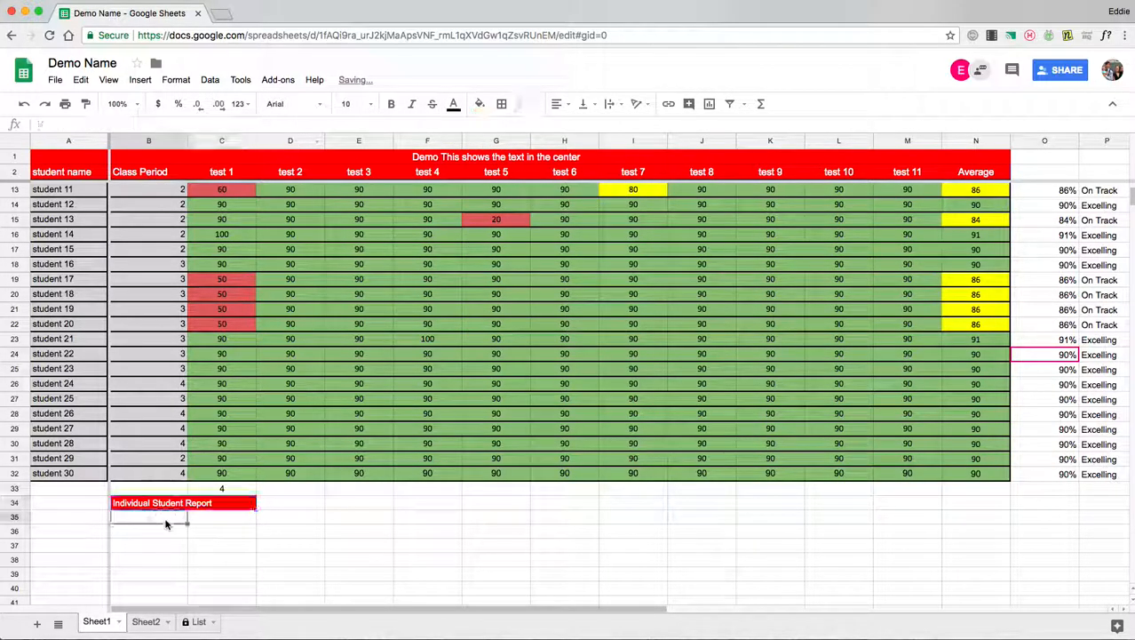
pyautogui.write('s')
pyautogui.press('BackSpace')
pyautogui.write('Select Student')
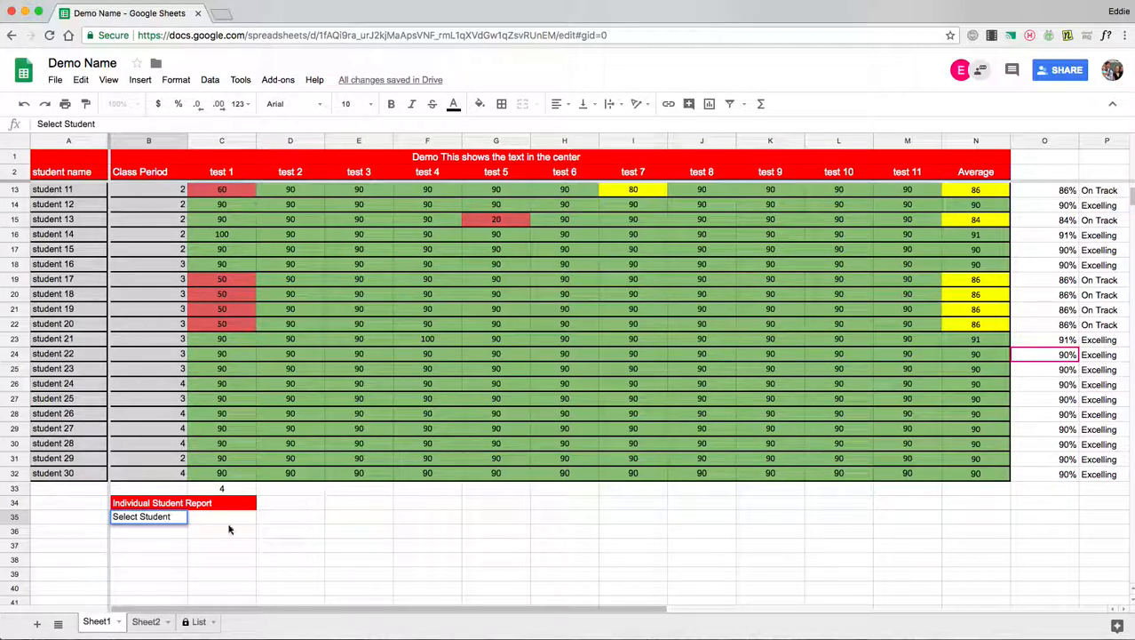
pyautogui.click(228, 530)
# Step: Merge B35:C35 and format the Select Student label with white text on a black fill
pyautogui.moveTo(149, 517); pyautogui.dragTo(205, 516)
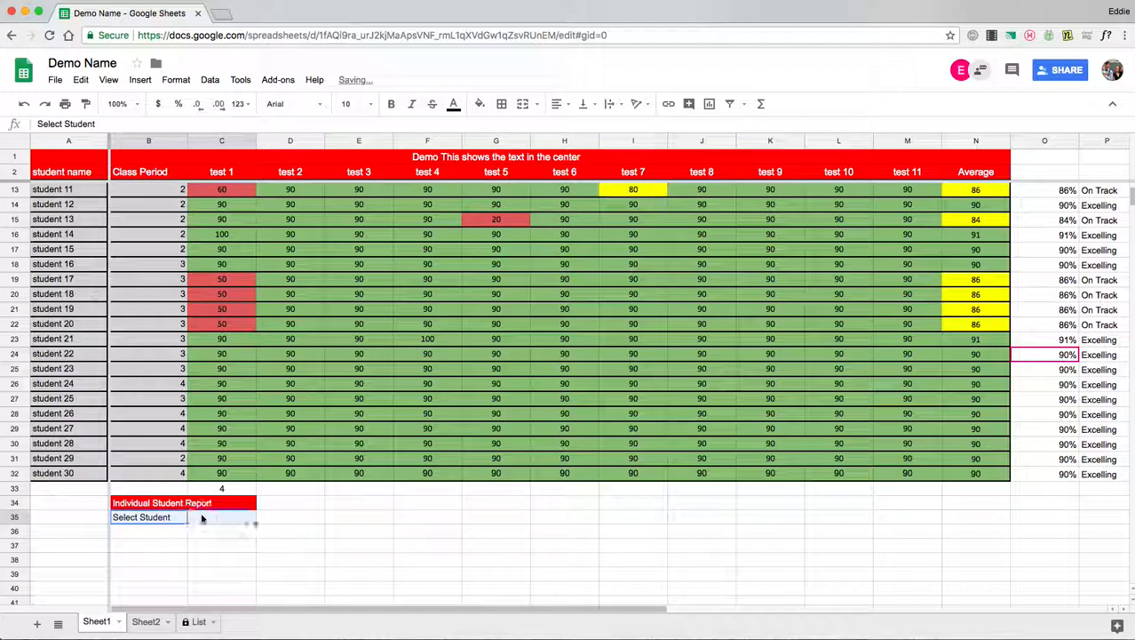
pyautogui.click(522, 104)
pyautogui.click(453, 104)
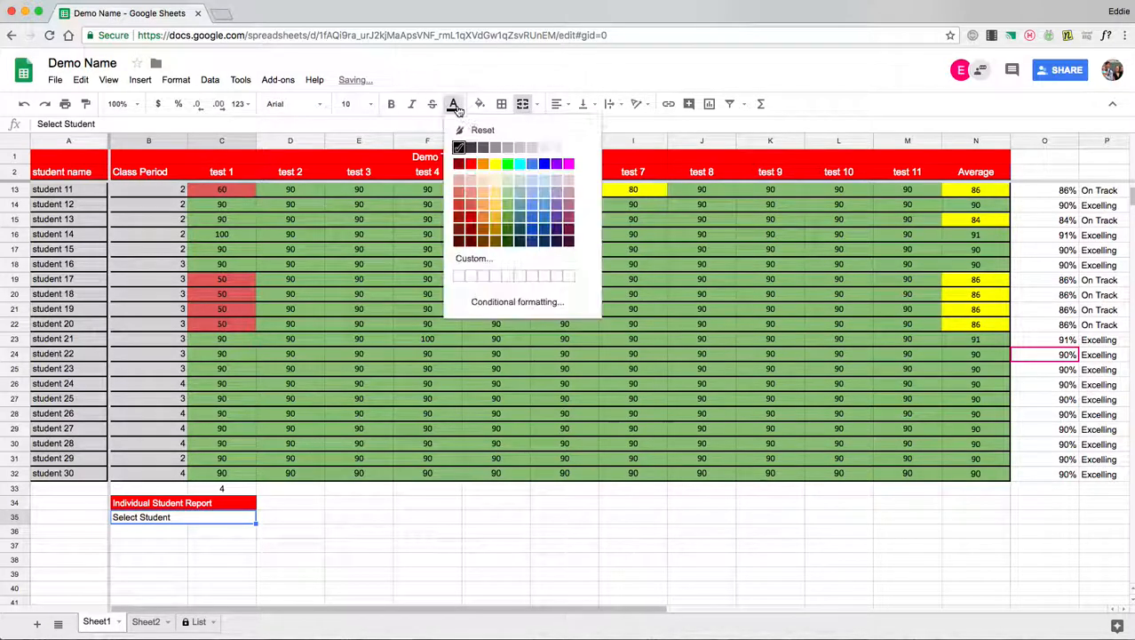
pyautogui.click(568, 148)
pyautogui.click(480, 104)
pyautogui.click(482, 147)
# Step: Enter the header "Name" in D34 and set the font of D34:O35 to Arial
pyautogui.click(276, 507)
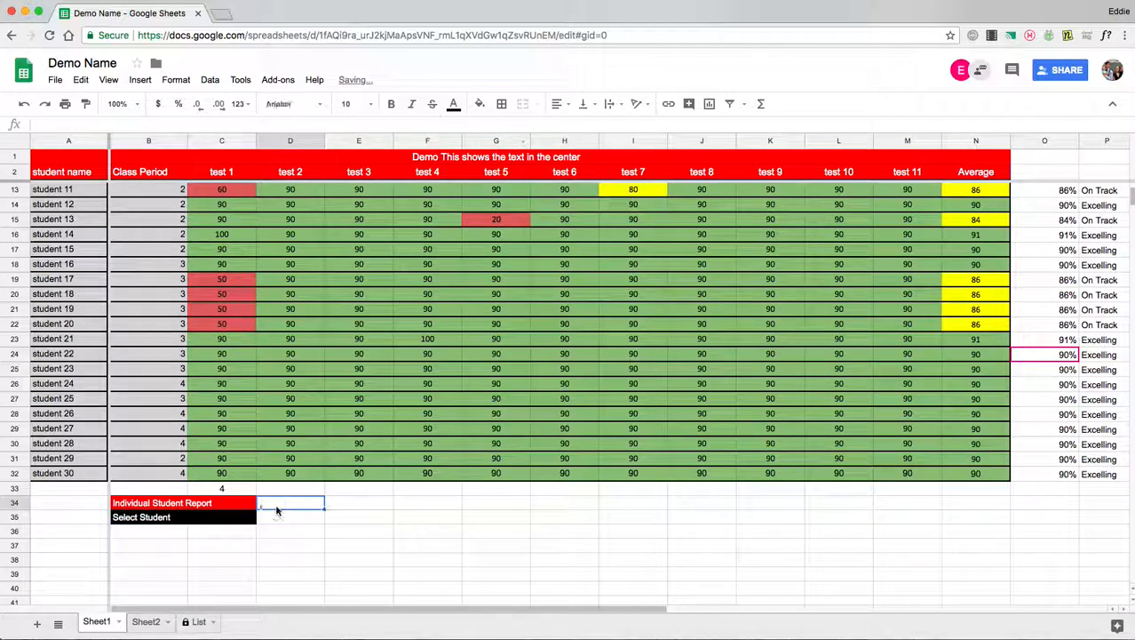
pyautogui.write('Name')
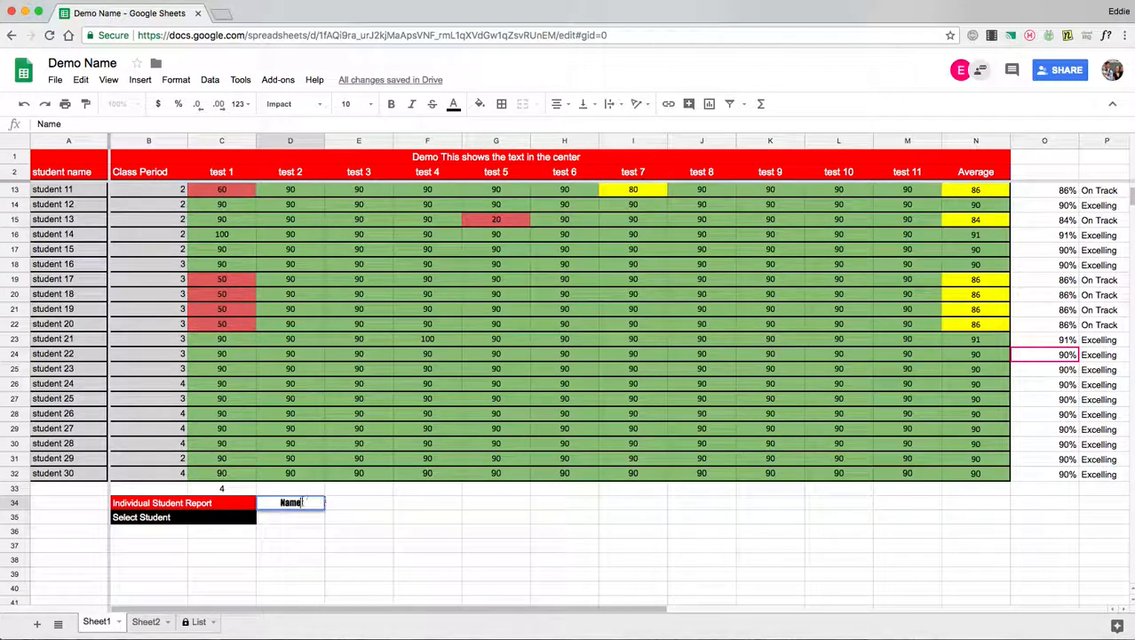
pyautogui.press('Return')
pyautogui.moveTo(291, 503); pyautogui.dragTo(1077, 523)
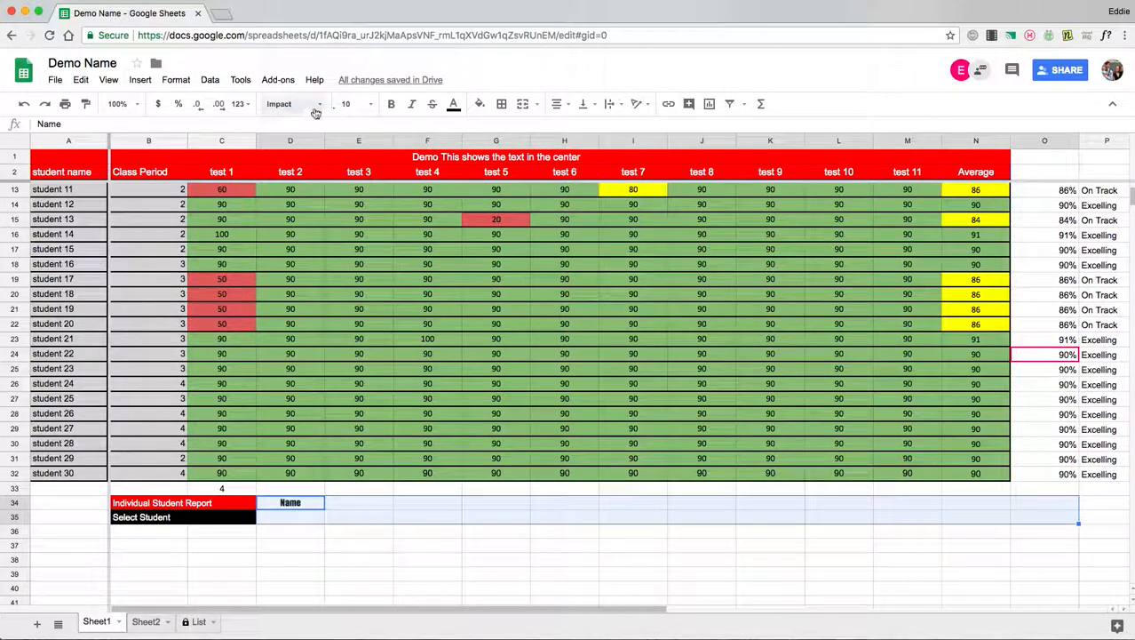
pyautogui.click(292, 104)
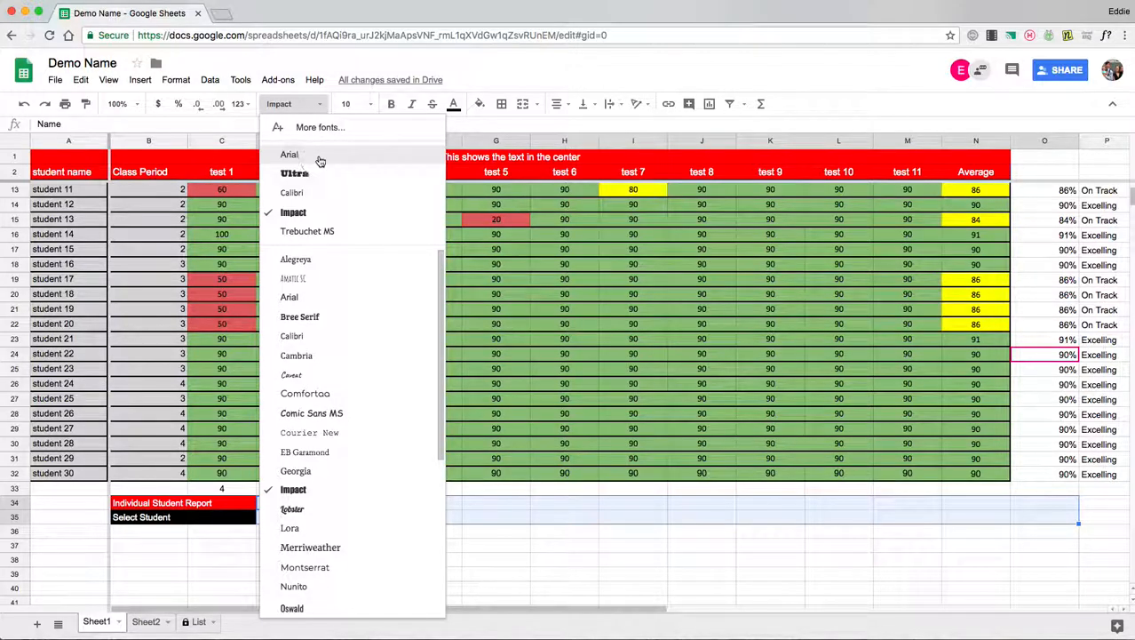
pyautogui.click(317, 157)
# Step: Add data validation to D35 with a dropdown list taken from the student names in A3:A32
pyautogui.click(304, 518)
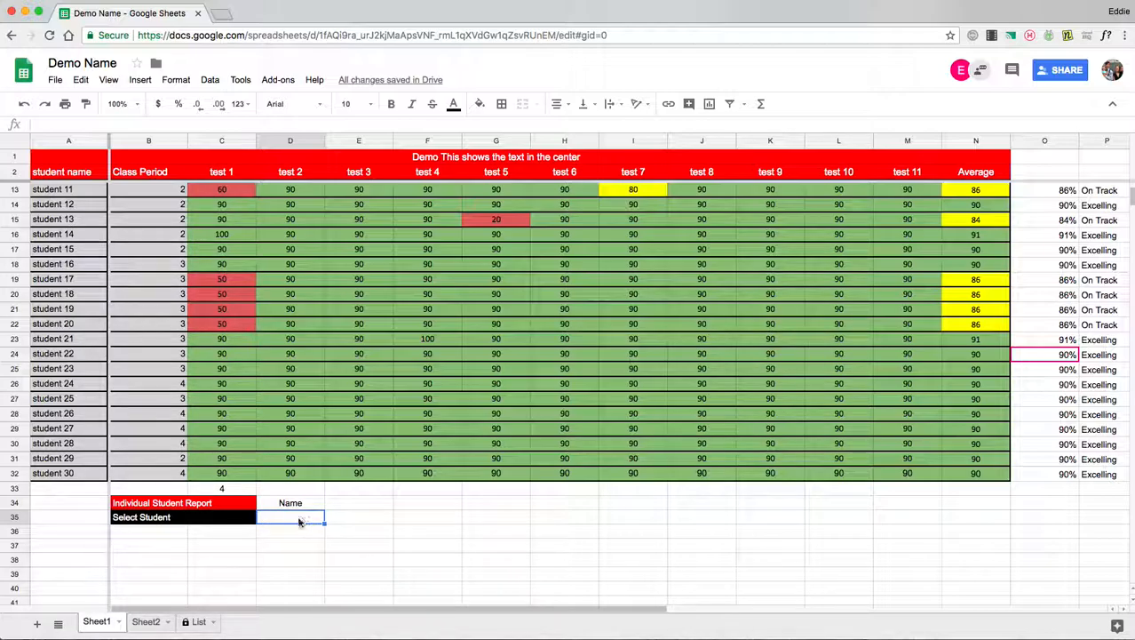
pyautogui.rightClick(300, 522)
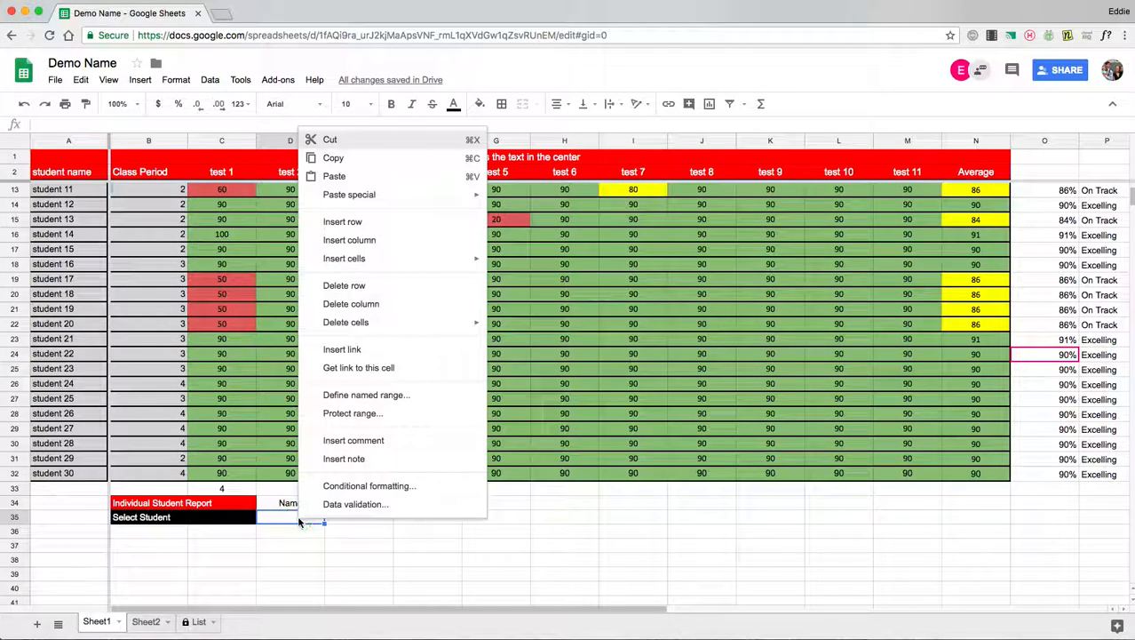
pyautogui.click(357, 504)
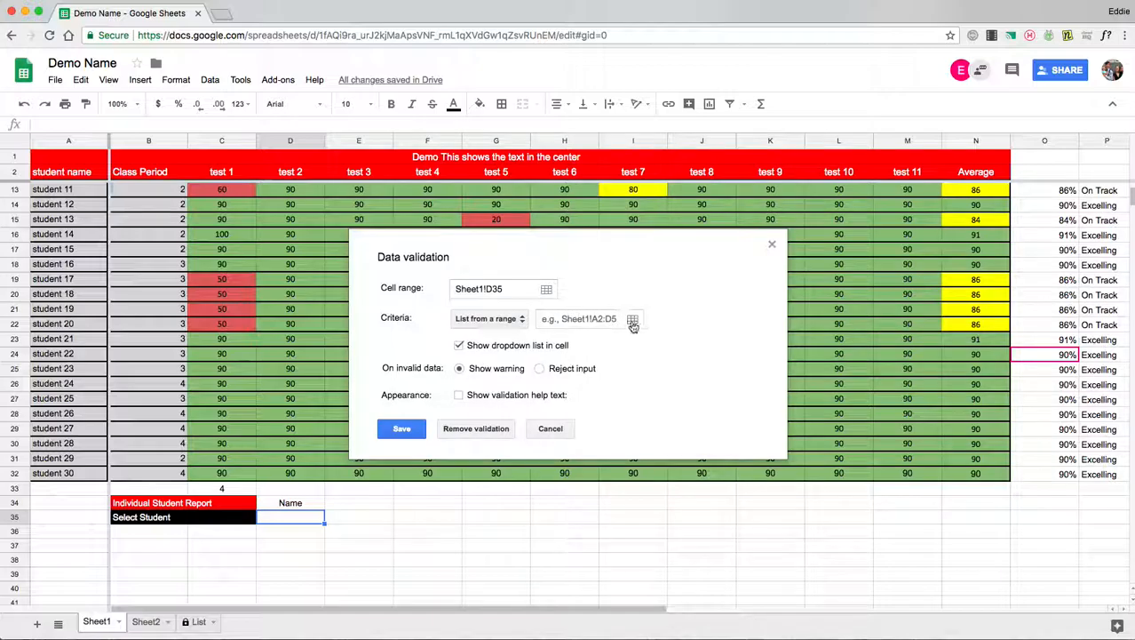
pyautogui.click(632, 325)
pyautogui.scroll(5, 174, 334)
pyautogui.moveTo(64, 201); pyautogui.dragTo(67, 506)
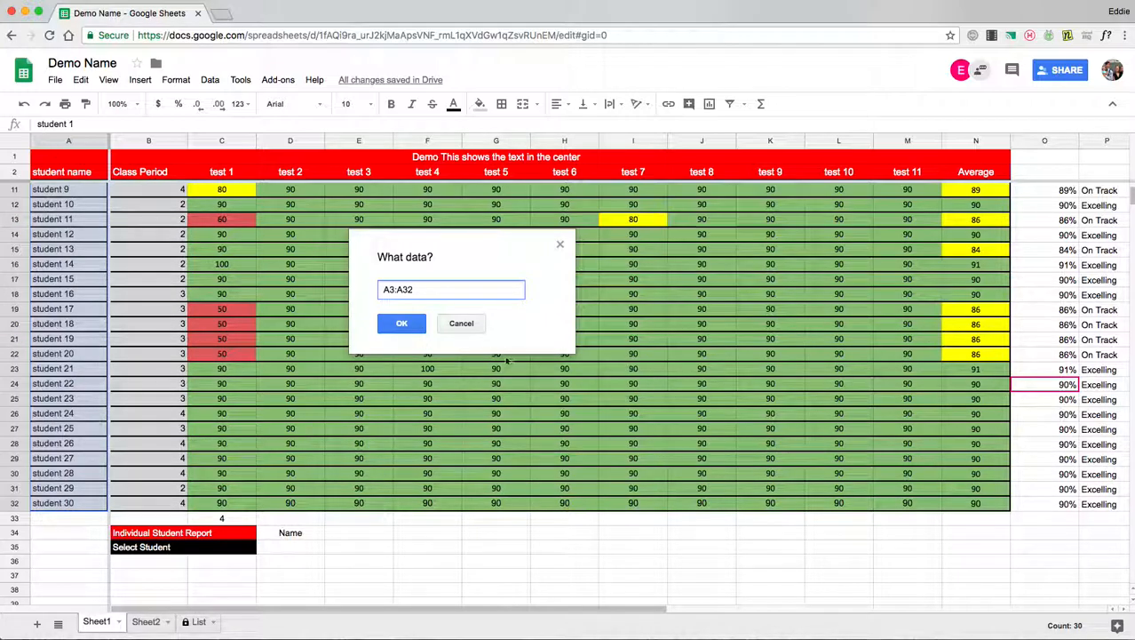
pyautogui.click(401, 323)
pyautogui.click(405, 430)
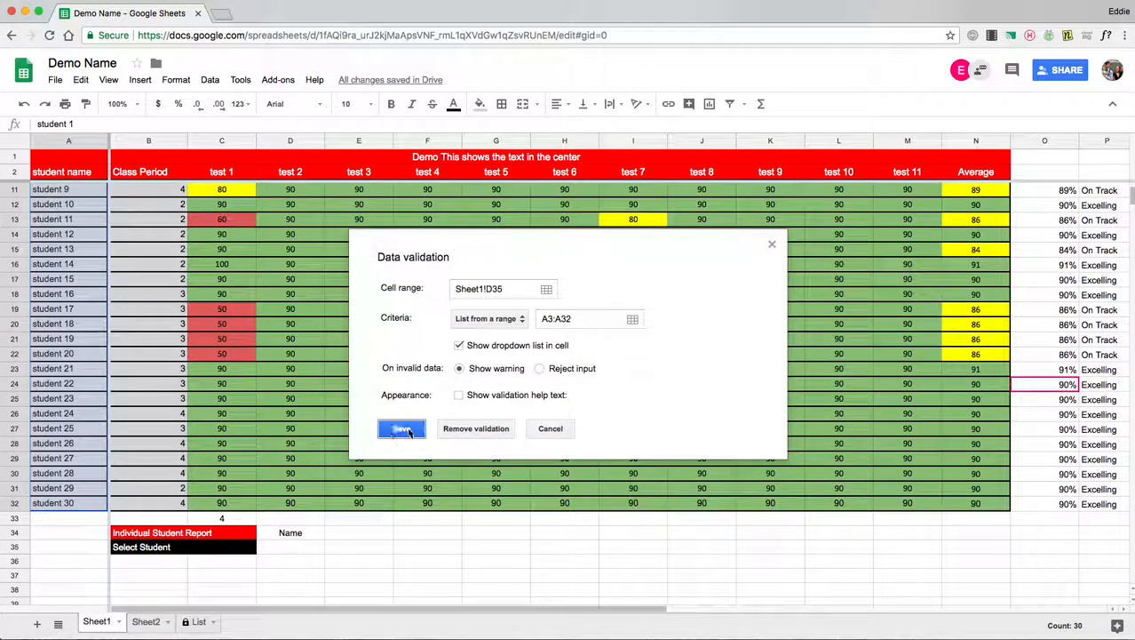
# Step: Try the D35 dropdown with student 2 and student 6, and leave it set to student 1
pyautogui.click(321, 549)
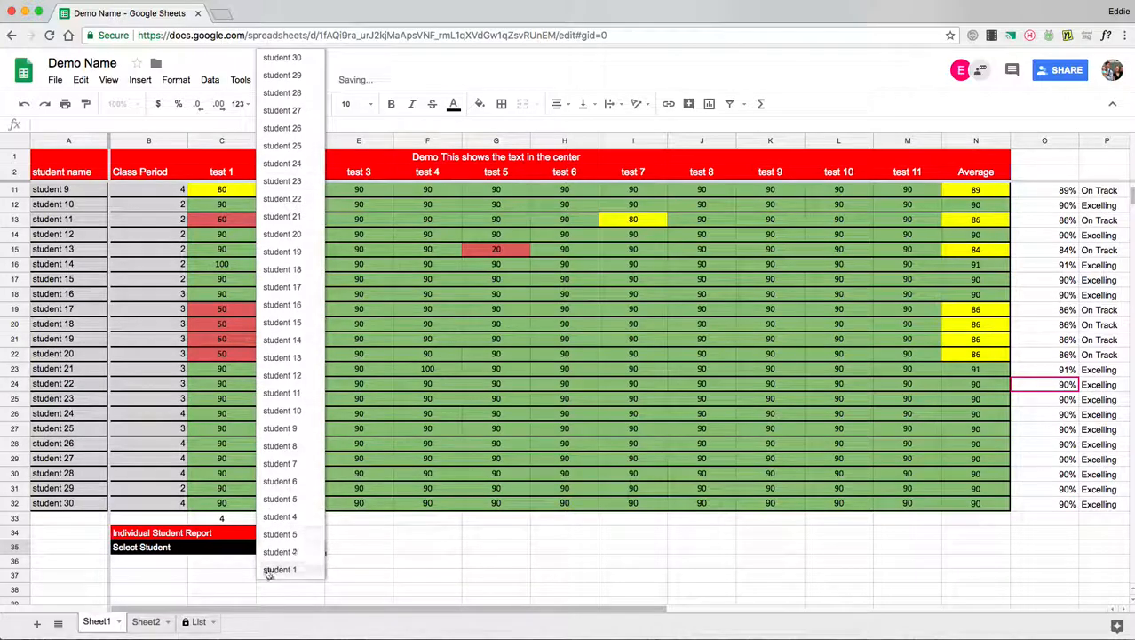
pyautogui.click(281, 552)
pyautogui.scroll(-5, 413, 529)
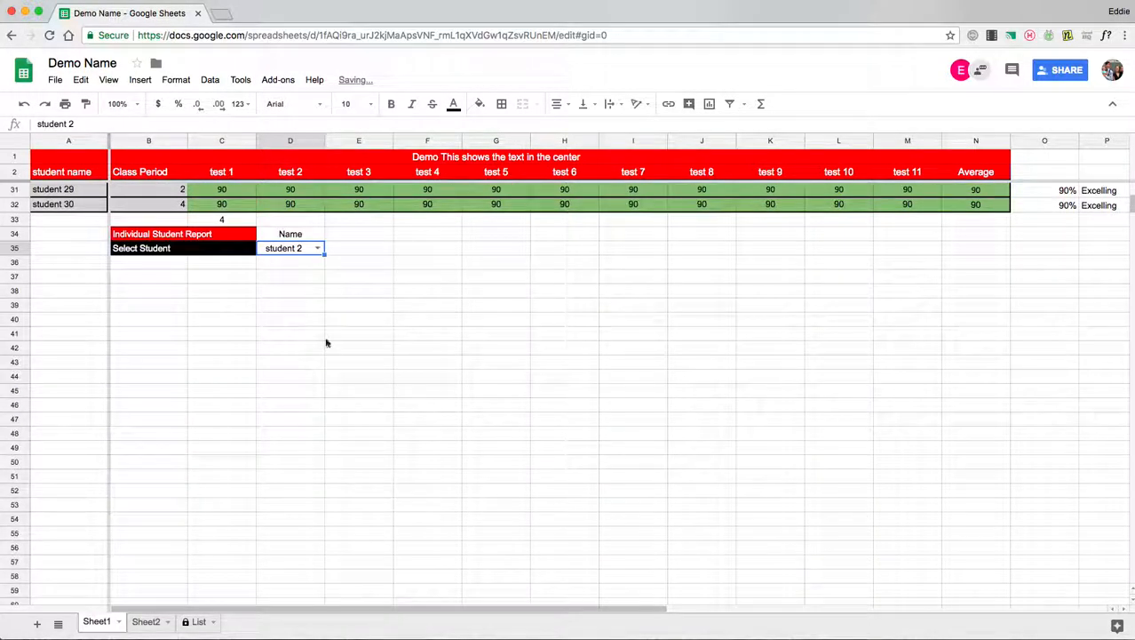
pyautogui.click(317, 248)
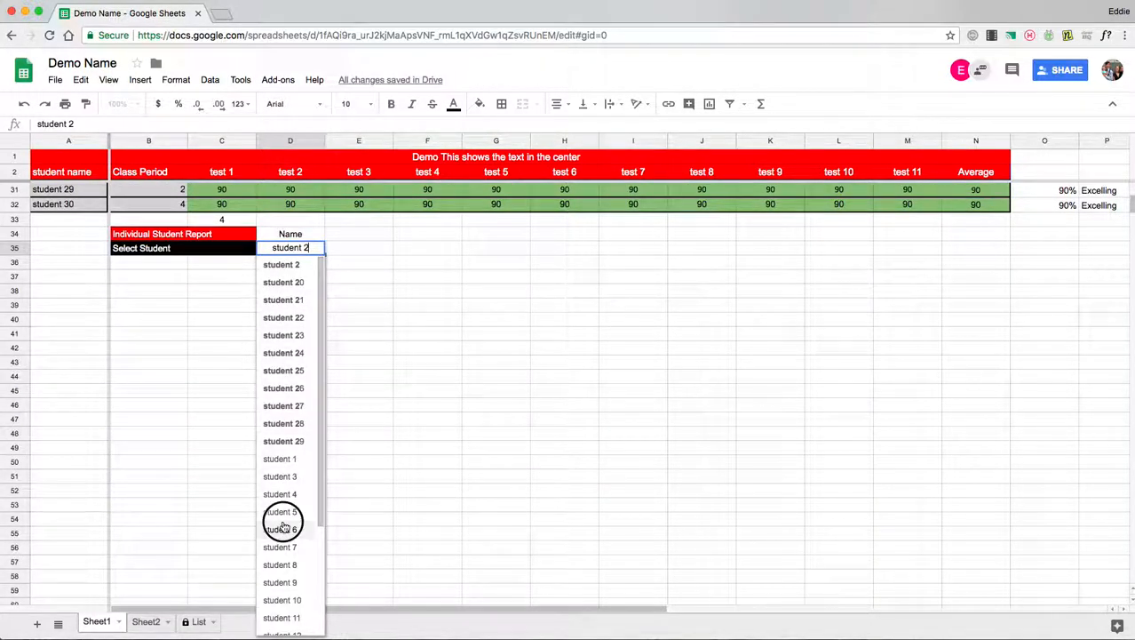
pyautogui.click(282, 528)
pyautogui.click(318, 249)
pyautogui.click(299, 267)
# Step: Enter the header "Test 1" in E34 and fill the series across to Test 11 in O34
pyautogui.scroll(2, 399, 286)
pyautogui.scroll(5, 399, 286)
pyautogui.doubleClick(360, 457)
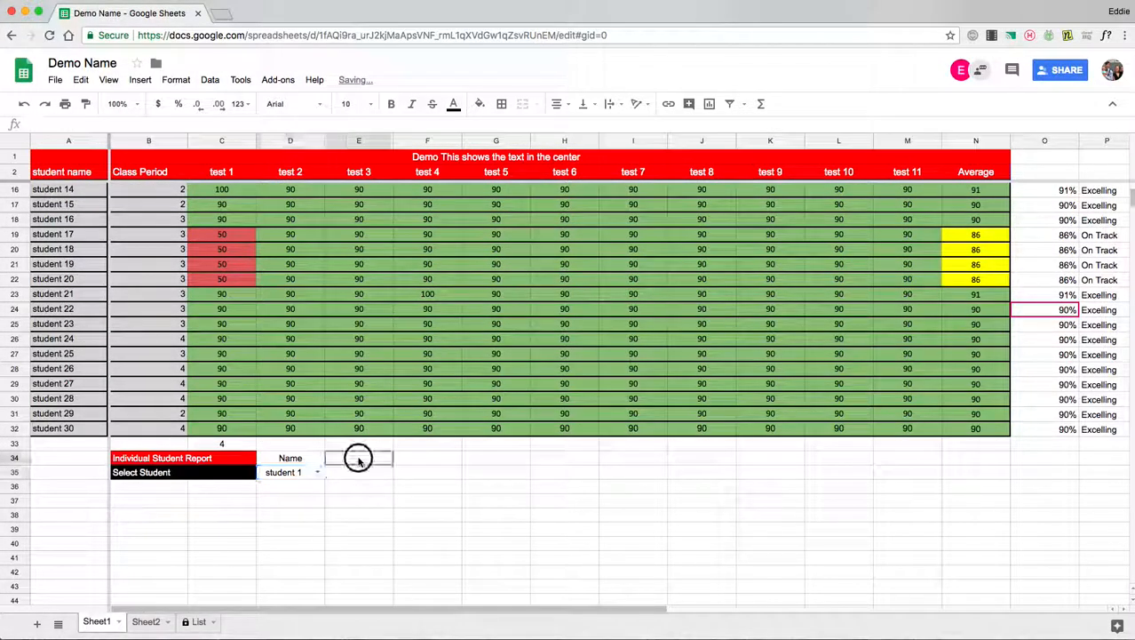
pyautogui.write('te')
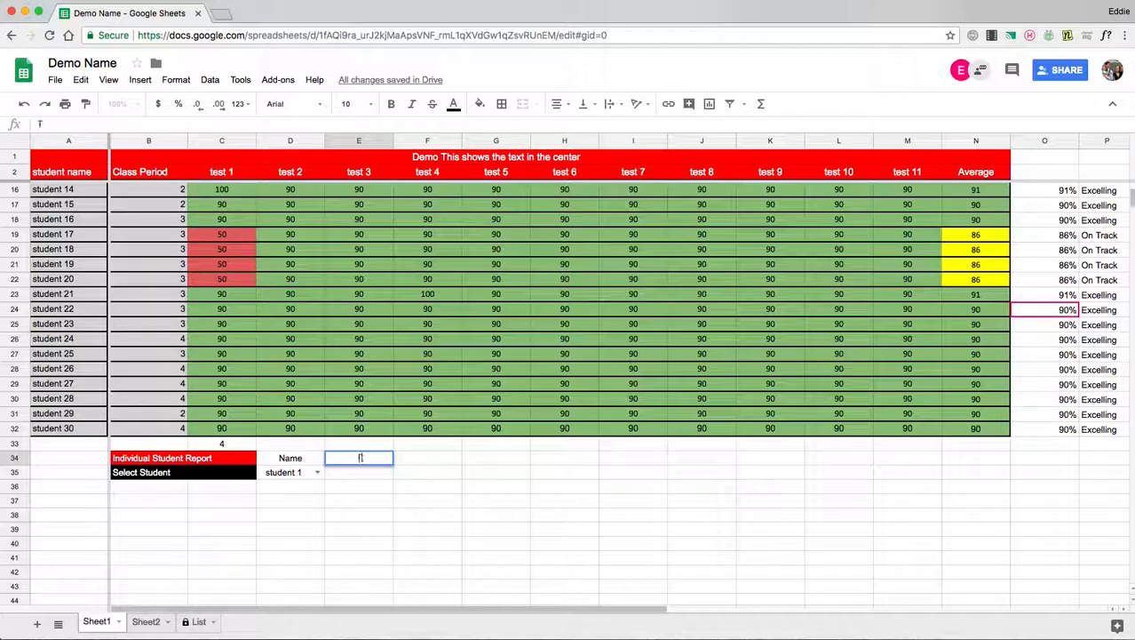
pyautogui.click(396, 470)
pyautogui.click(376, 458)
pyautogui.moveTo(392, 464); pyautogui.dragTo(1018, 465)
# Step: Enter =VLOOKUP(D35,A3:N32,3,FALSE) in E35 to return the selected student's Test 1 score
pyautogui.click(382, 476)
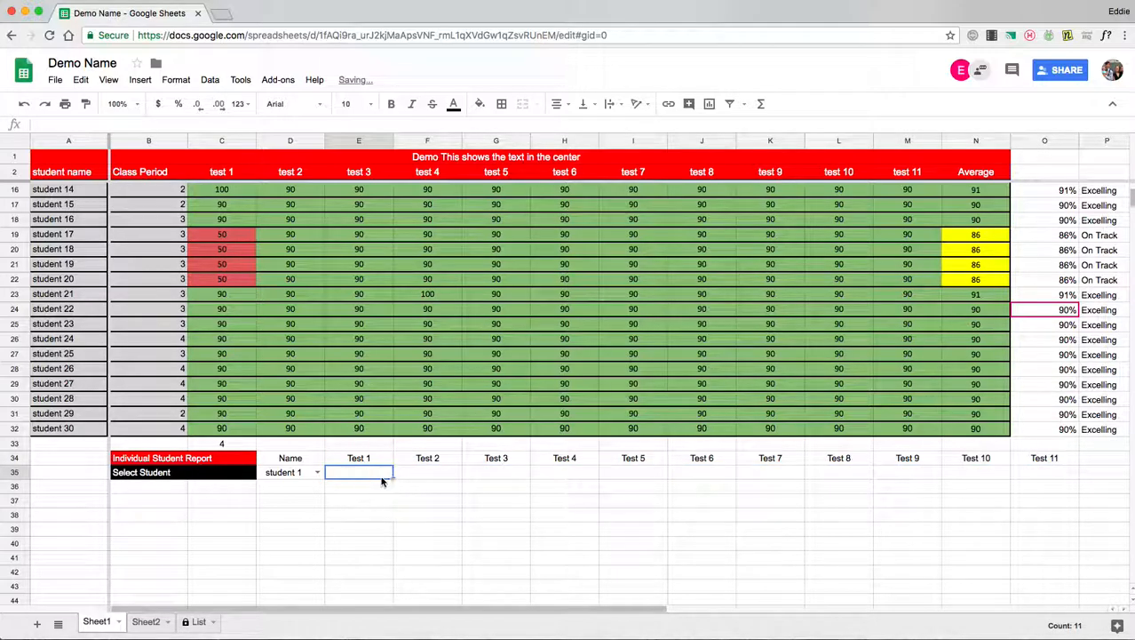
pyautogui.write('=')
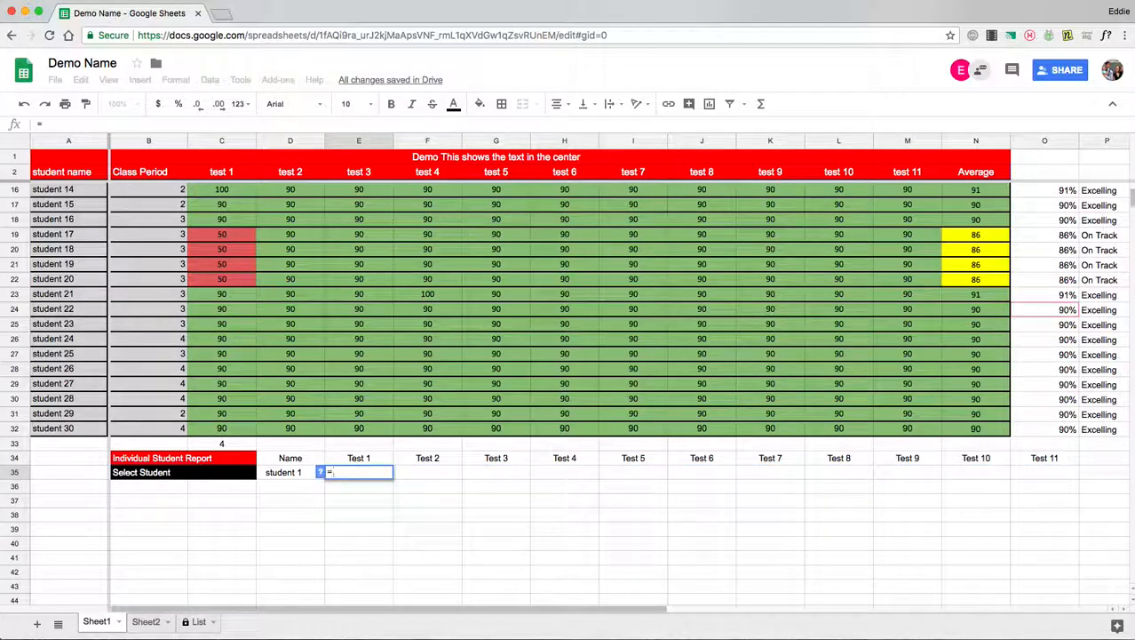
pyautogui.write('VLOOKUP(')
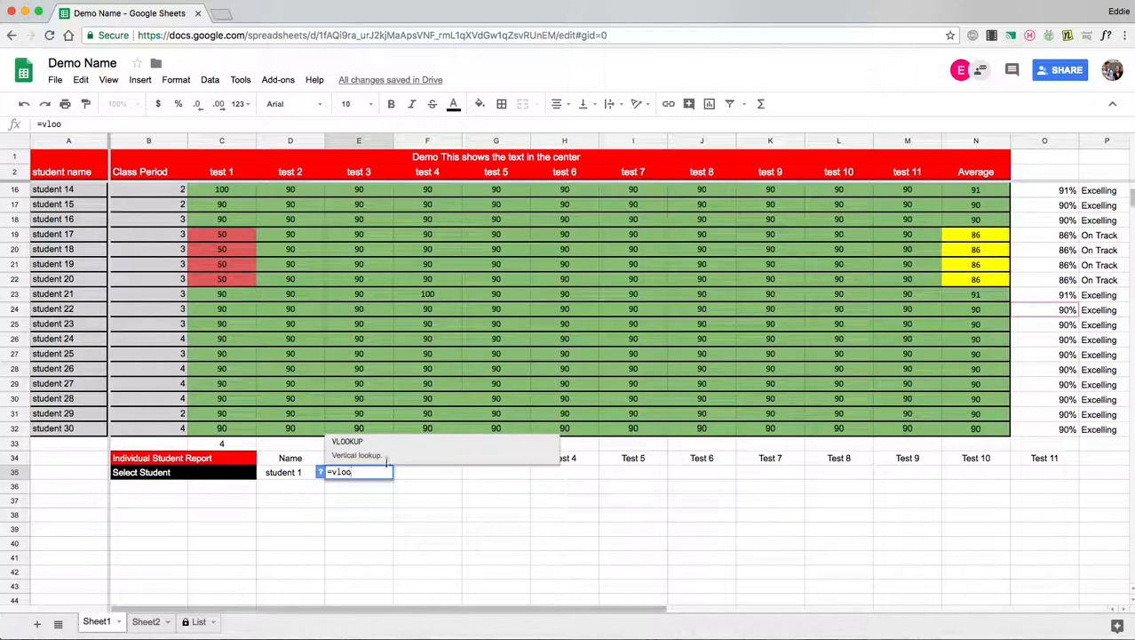
pyautogui.click(291, 478)
pyautogui.write(',')
pyautogui.scroll(5, 329, 383)
pyautogui.moveTo(76, 198); pyautogui.dragTo(980, 353)
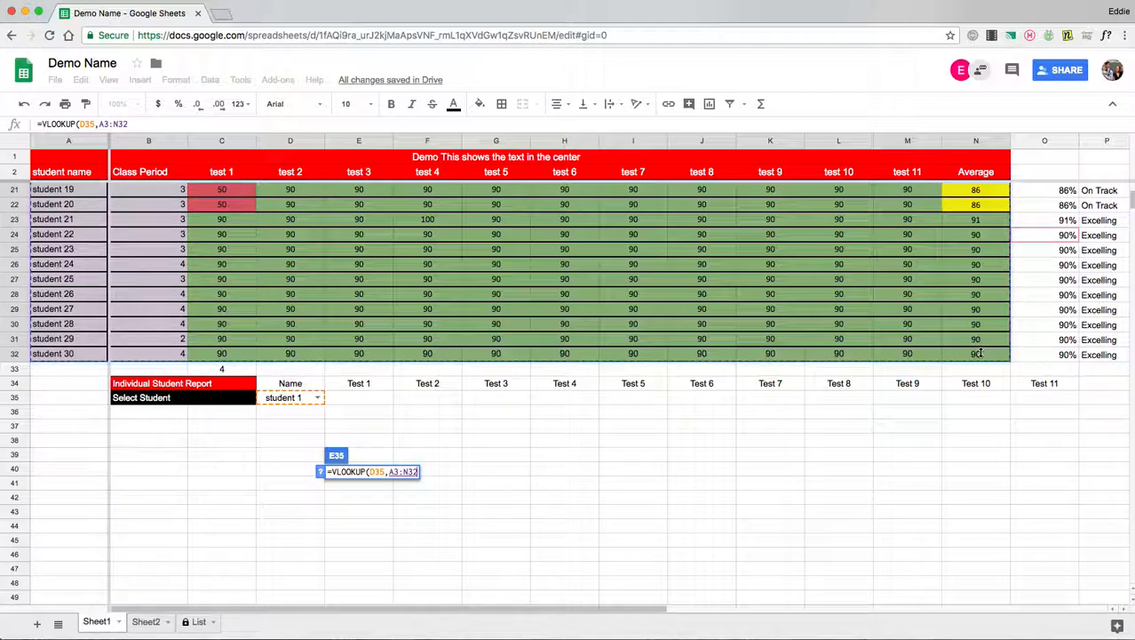
pyautogui.write(',')
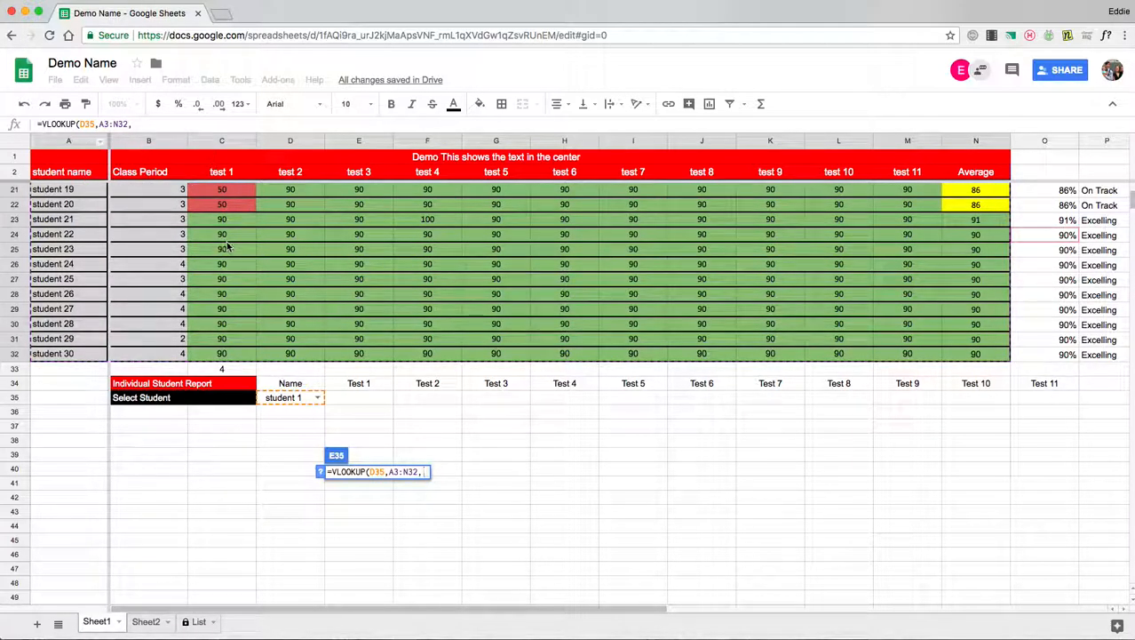
pyautogui.write('3,FALSE')
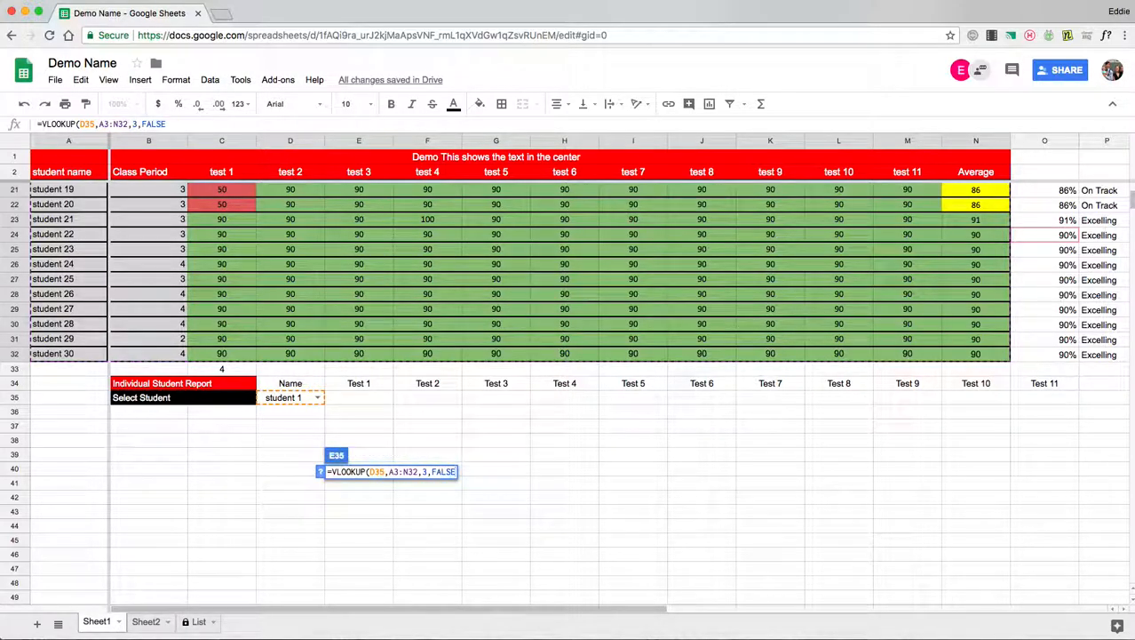
pyautogui.press('Return')
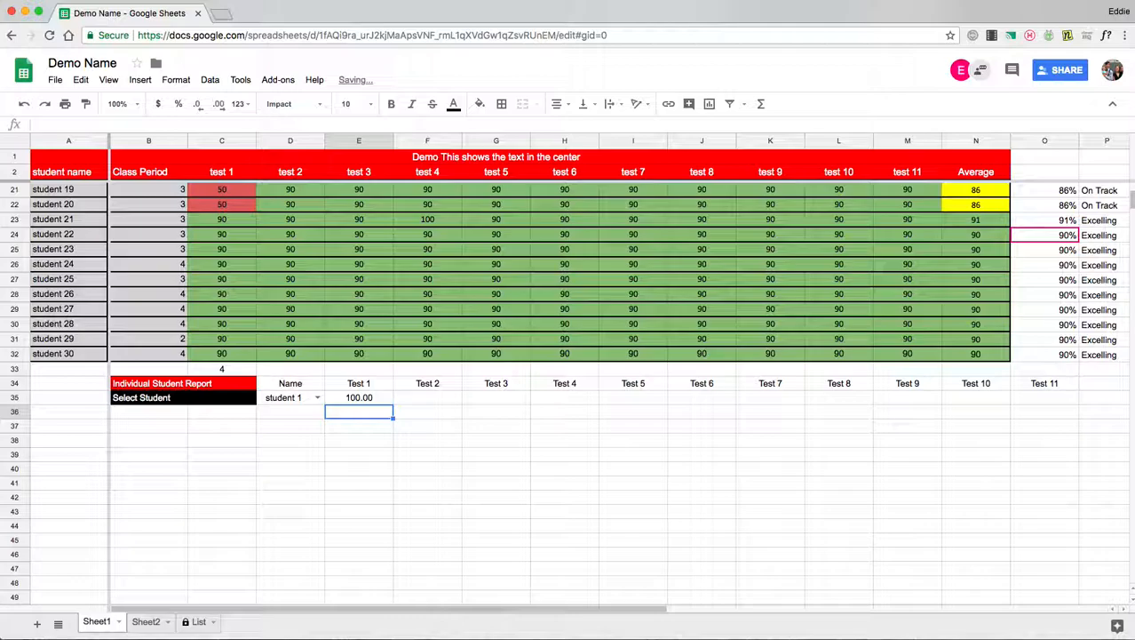
# Step: Check the E35 lookup against the grade table by switching D35 to student 10 and back to student 1
pyautogui.click(388, 398)
pyautogui.scroll(10, 389, 398)
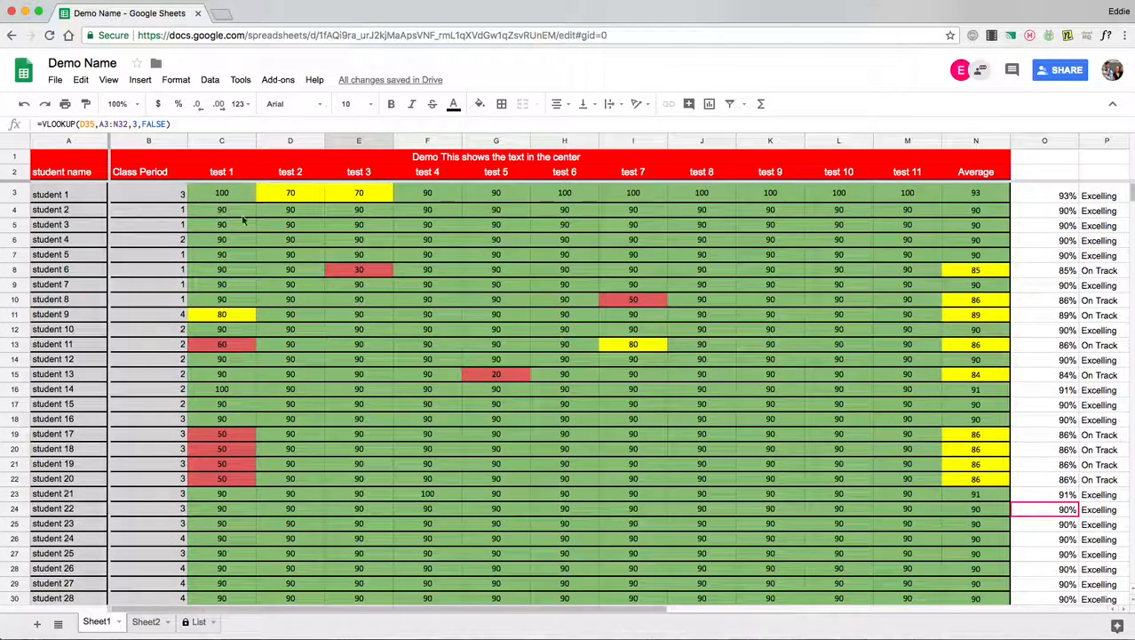
pyautogui.scroll(-7, 463, 406)
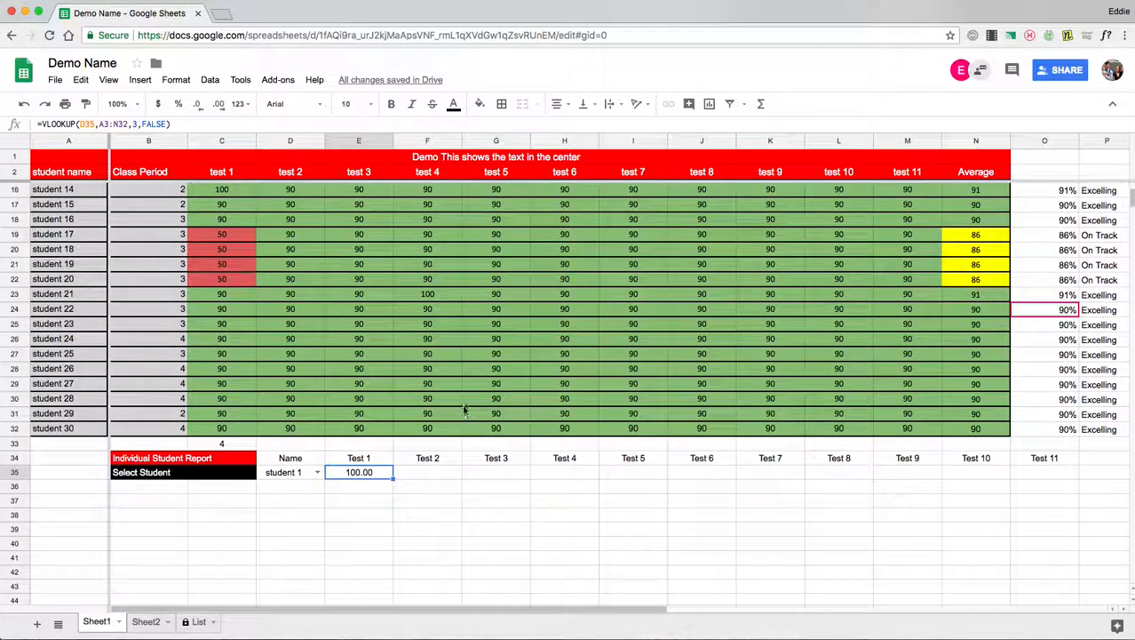
pyautogui.click(318, 472)
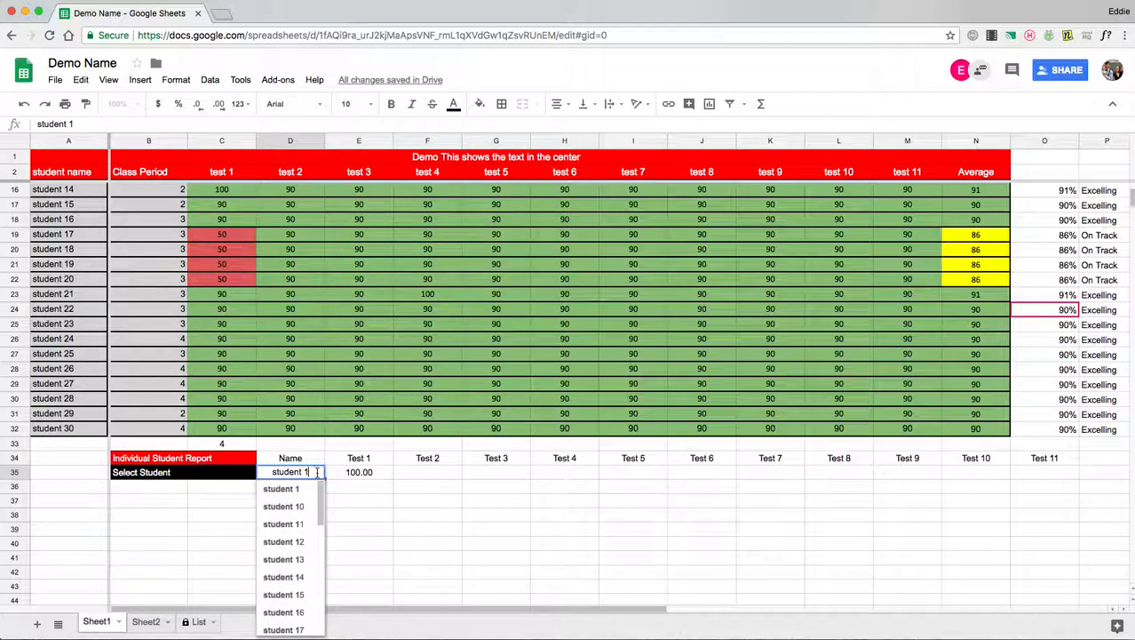
pyautogui.click(301, 506)
pyautogui.click(318, 472)
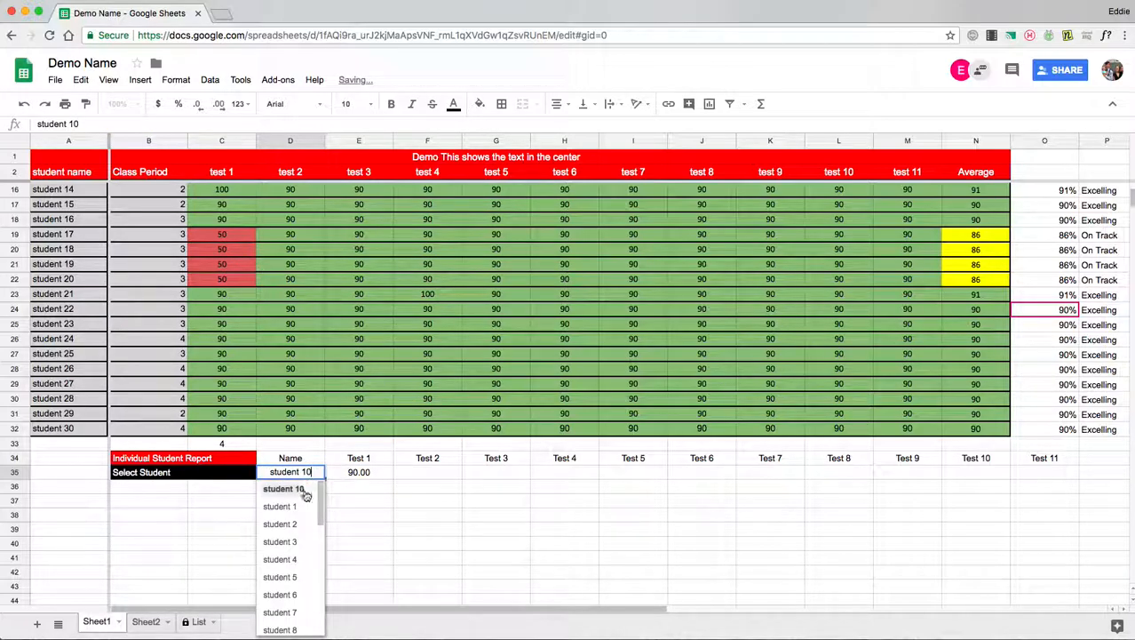
pyautogui.click(295, 507)
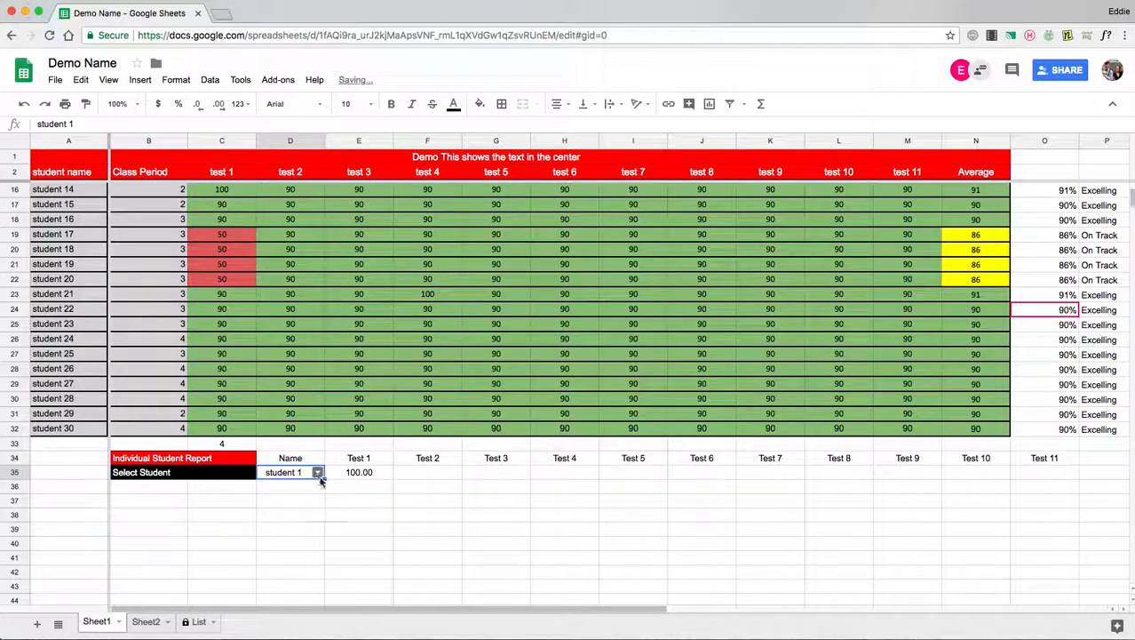
# Step: Copy the text of the VLOOKUP formula in E35, leaving the cell itself as it is
pyautogui.doubleClick(358, 472)
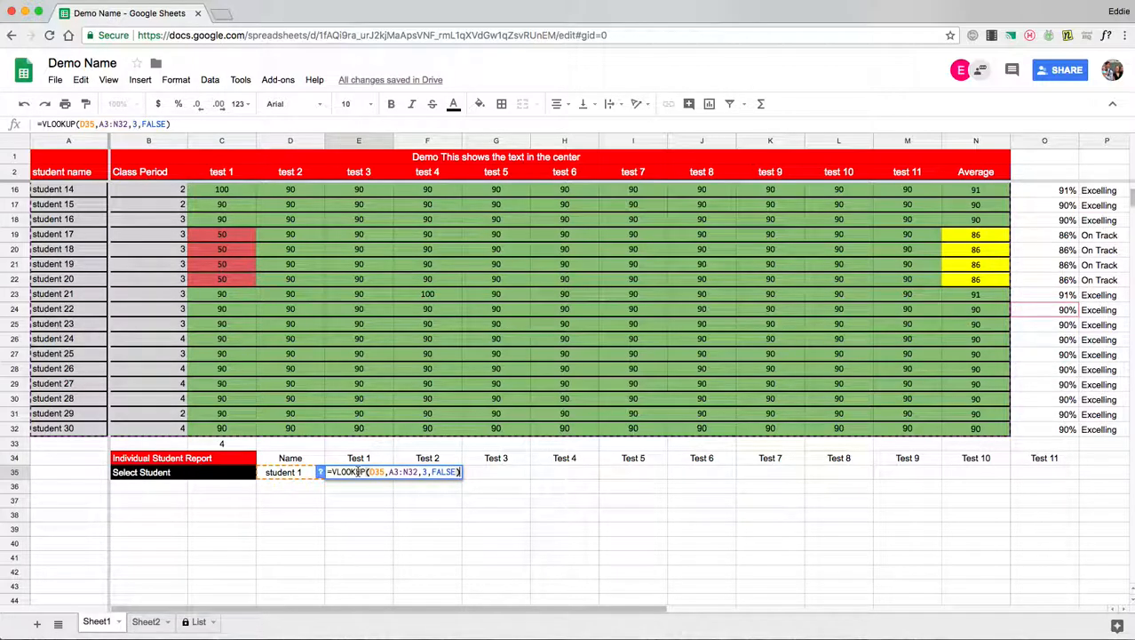
pyautogui.click(473, 476)
pyautogui.click(373, 474)
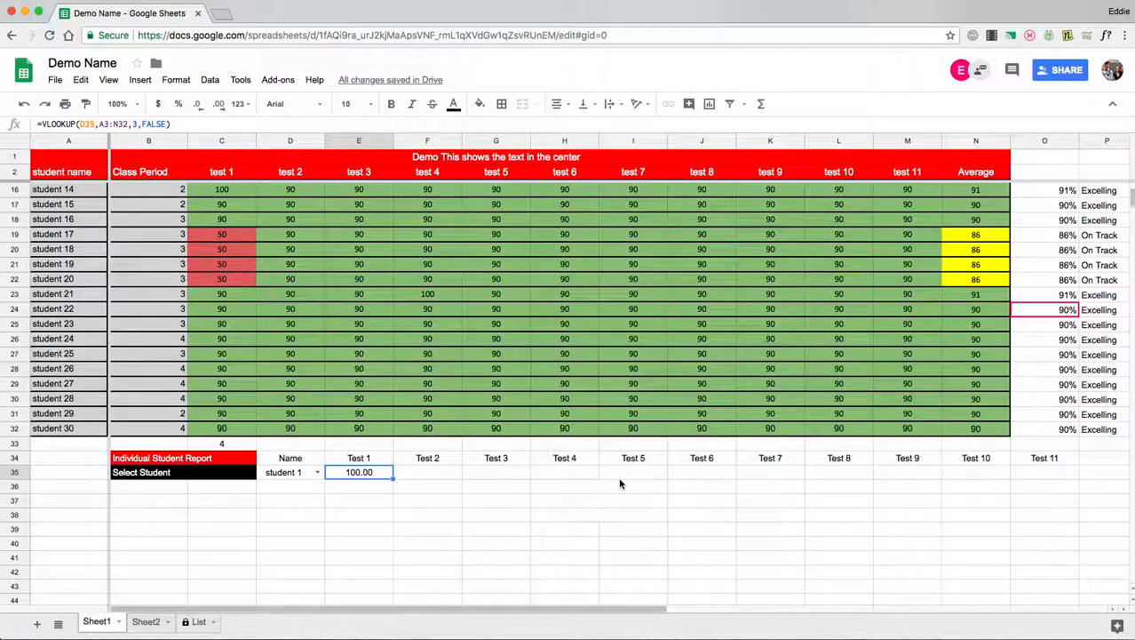
pyautogui.doubleClick(362, 470)
pyautogui.tripleClick(361, 471)
pyautogui.press('super+c')
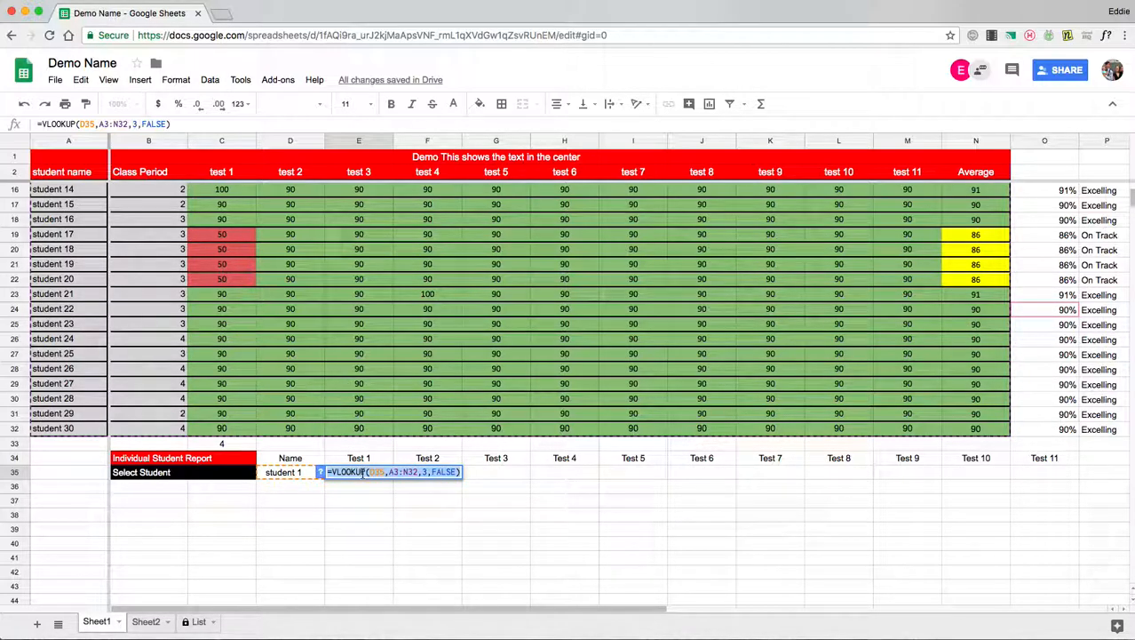
pyautogui.click(500, 488)
# Step: Paste the VLOOKUP formula into F35 and set its column index to 4 to return the Test 2 score
pyautogui.doubleClick(412, 471)
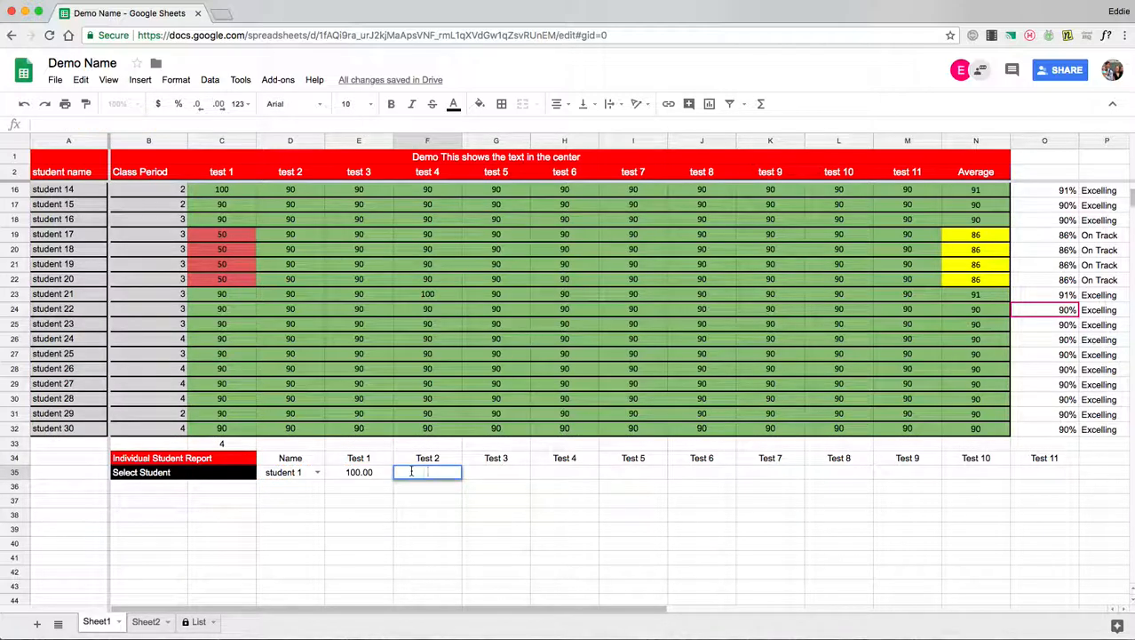
pyautogui.press('super+v')
pyautogui.click(499, 498)
pyautogui.doubleClick(431, 472)
pyautogui.click(494, 471)
pyautogui.press('BackSpace')
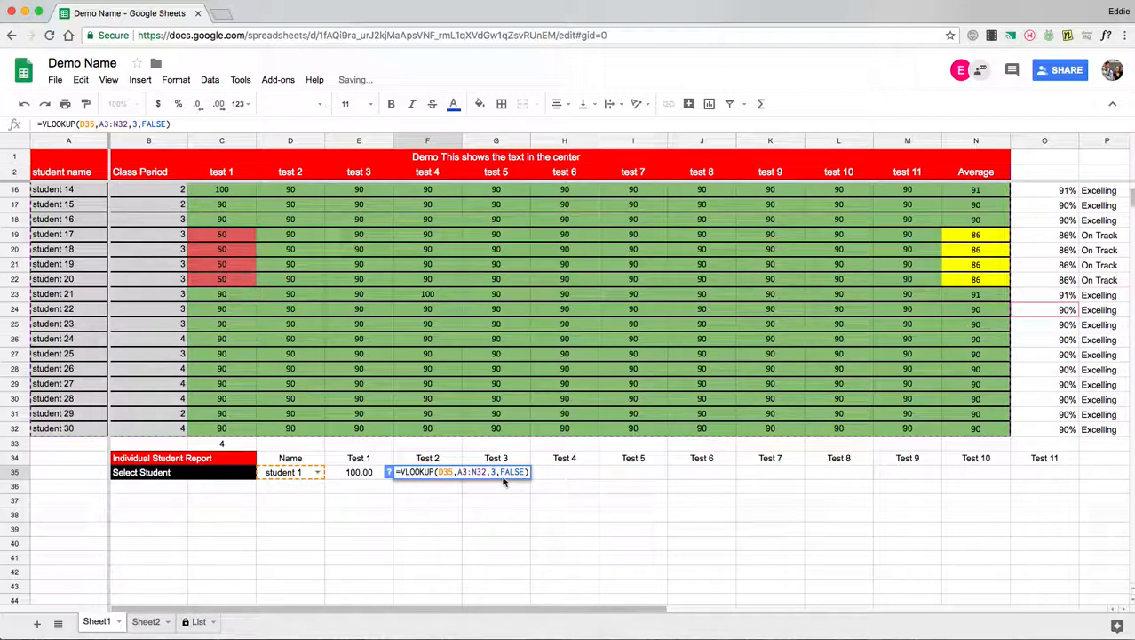
pyautogui.write('4')
pyautogui.click(550, 487)
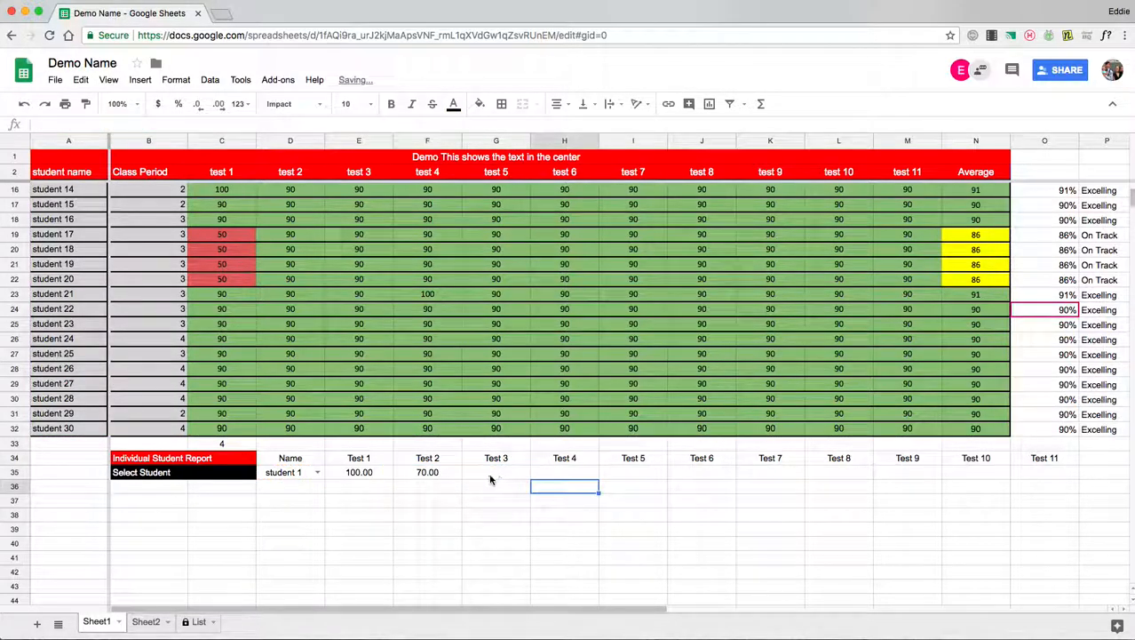
# Step: Paste the VLOOKUP formula into G35 with column index 5 and into H35 with column index 6
pyautogui.doubleClick(478, 474)
pyautogui.write('=VLOOKUP(D35,A3:N32,,FALSE)')
pyautogui.click(494, 474)
pyautogui.write('5')
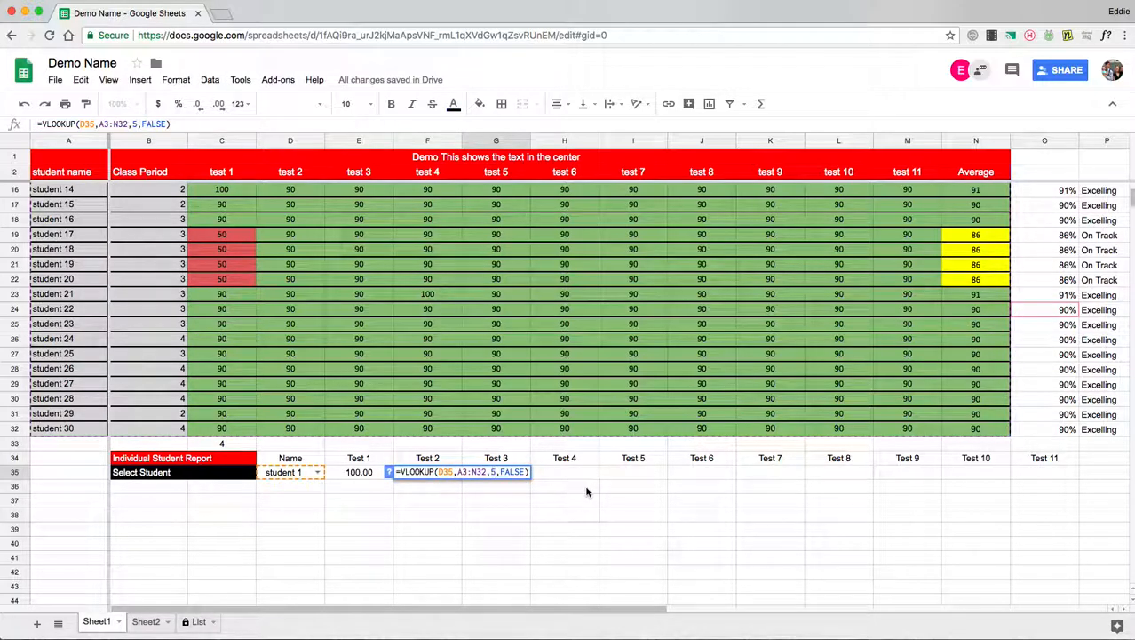
pyautogui.click(562, 476)
pyautogui.doubleClick(560, 473)
pyautogui.write('=VLOOKUP(D35,A3:N32,,FALSE)')
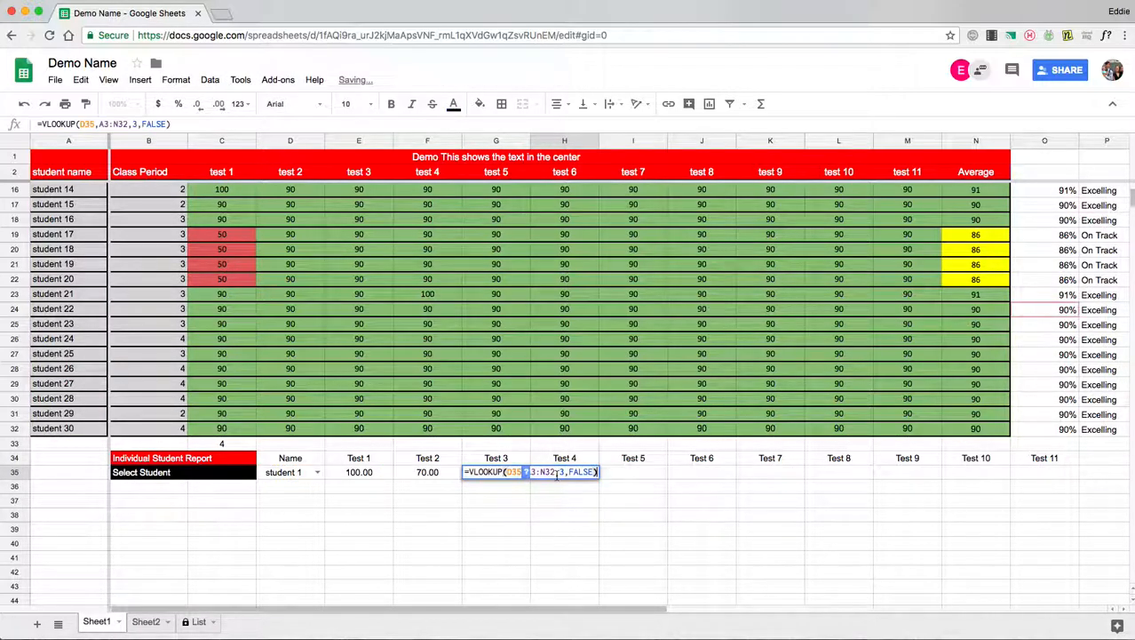
pyautogui.click(563, 475)
pyautogui.write('6')
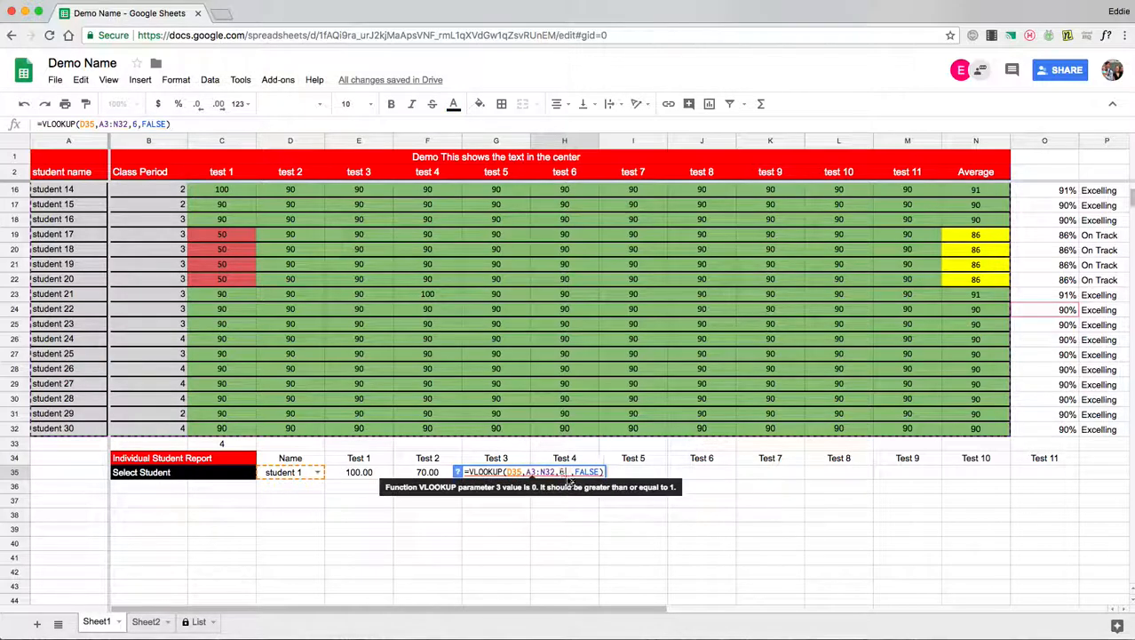
# Step: Paste the VLOOKUP formula into I35 with column index 7, and into J35 with the index of the test 6 column
pyautogui.click(628, 473)
pyautogui.doubleClick(628, 473)
pyautogui.write('=VLOOKUP(D35,A3:N32,,FALSE)')
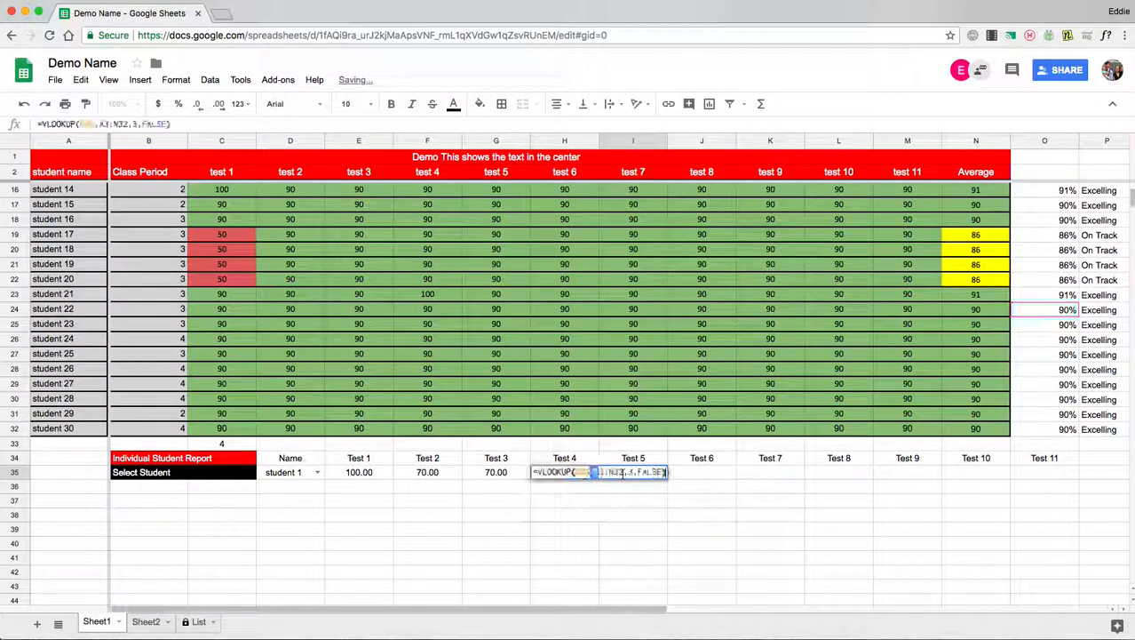
pyautogui.click(632, 473)
pyautogui.write('7')
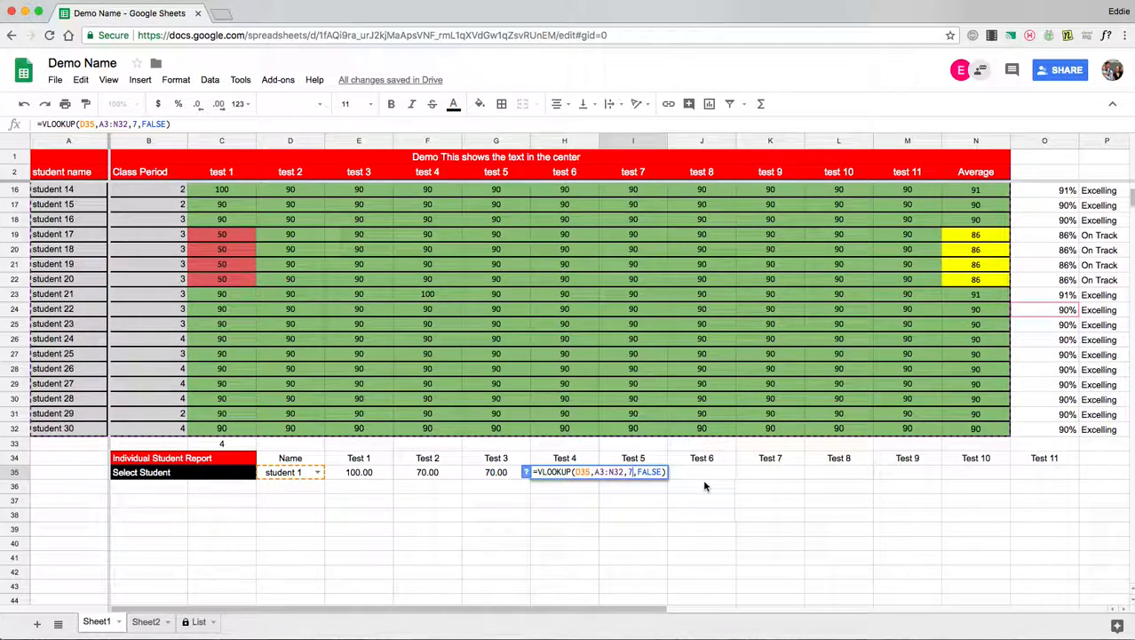
pyautogui.click(693, 476)
pyautogui.doubleClick(693, 472)
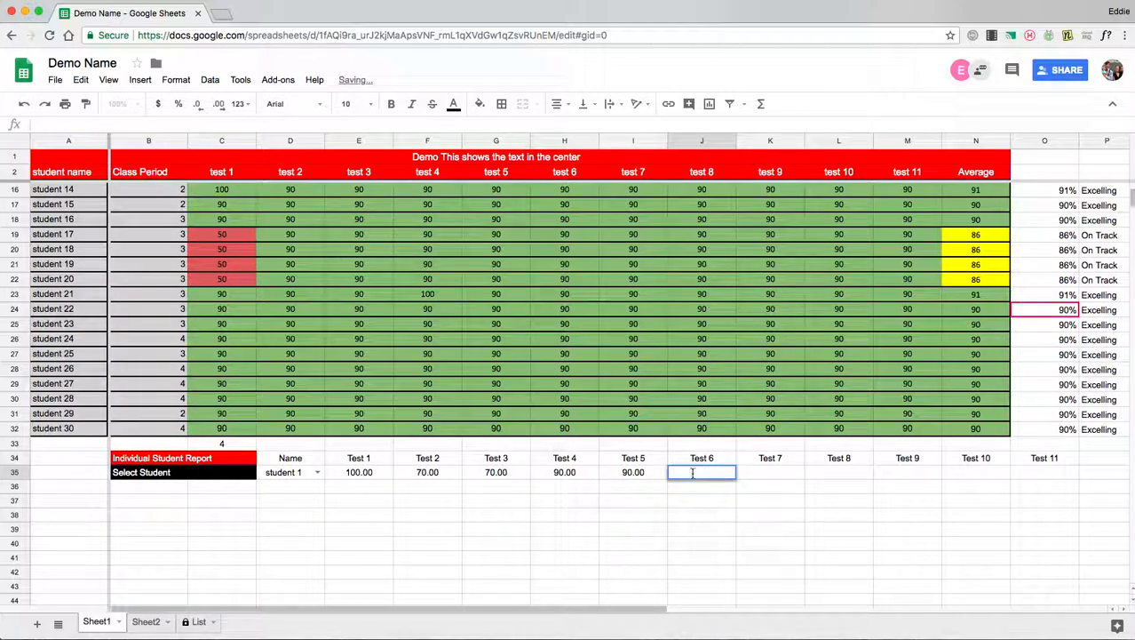
pyautogui.write('=VLOOKUP(D35,A3:N32,,FALSE)')
pyautogui.click(701, 472)
pyautogui.write('3')
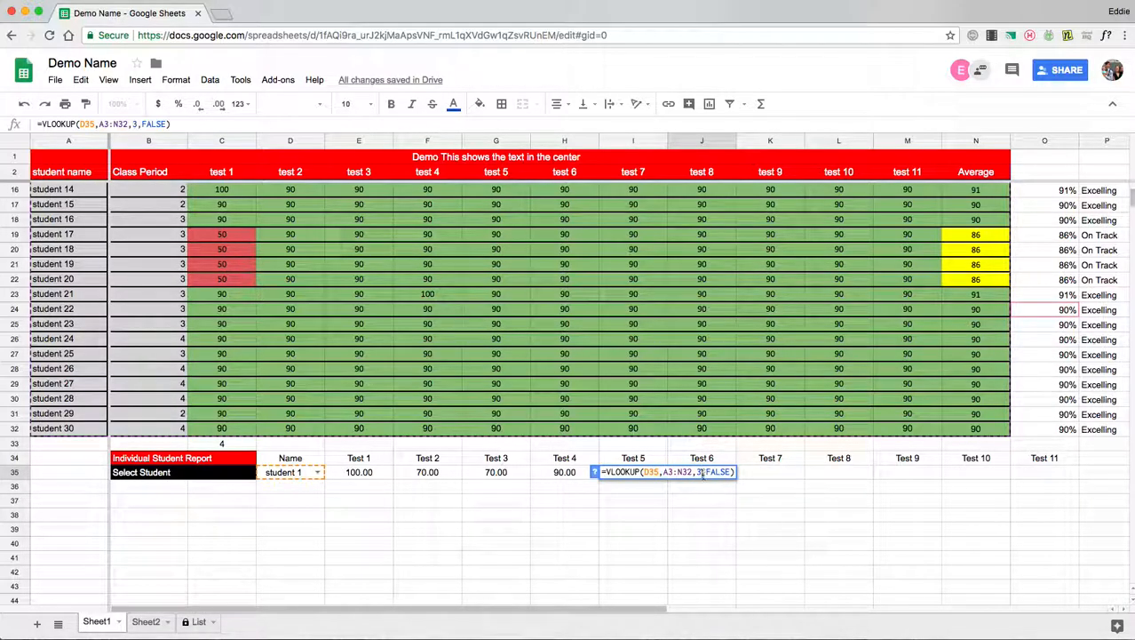
# Step: Paste the VLOOKUP formula into K35 and set its column index to 9 for Test 7
pyautogui.click(758, 473)
pyautogui.write('=VLOOKUP(D35,A3:N32,,FALSE)')
pyautogui.click(769, 472)
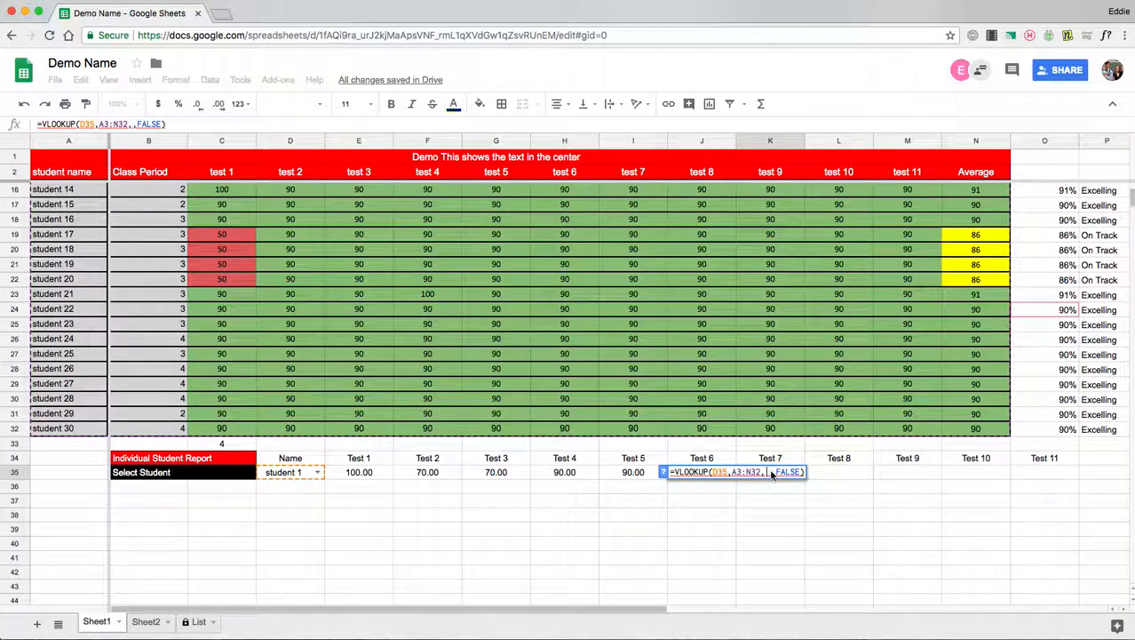
pyautogui.write('3')
# Step: Paste the VLOOKUP formula into L35 for Test 8 and replace its column index with 11
pyautogui.click(833, 472)
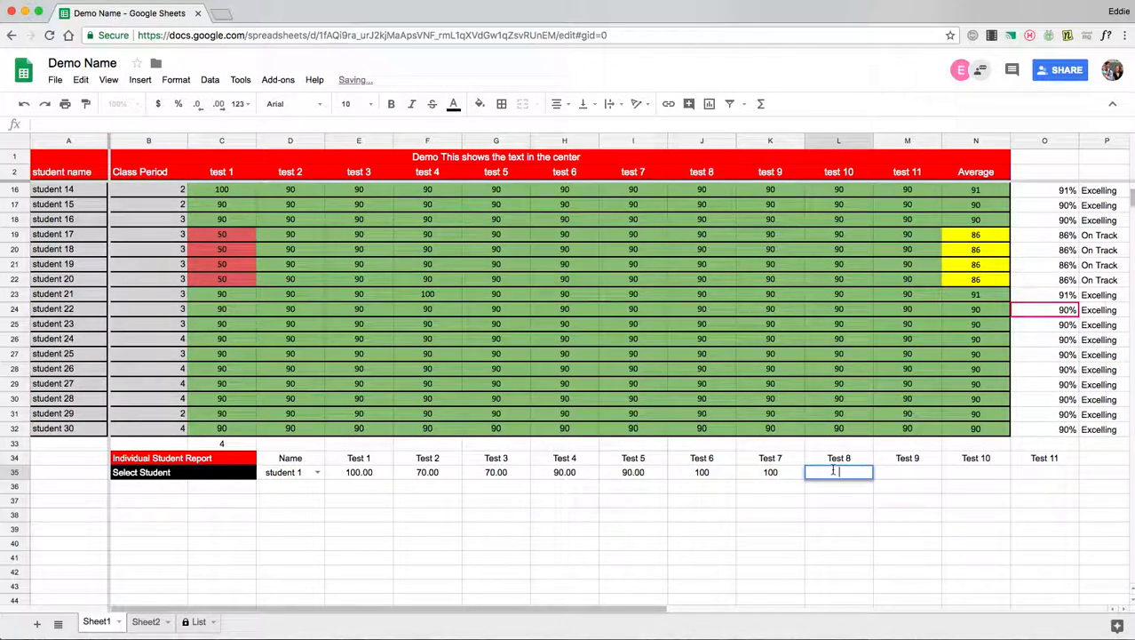
pyautogui.write('=VLOOKUP(D35,A3:N32,,FALSE)')
pyautogui.click(836, 472)
pyautogui.write('3')
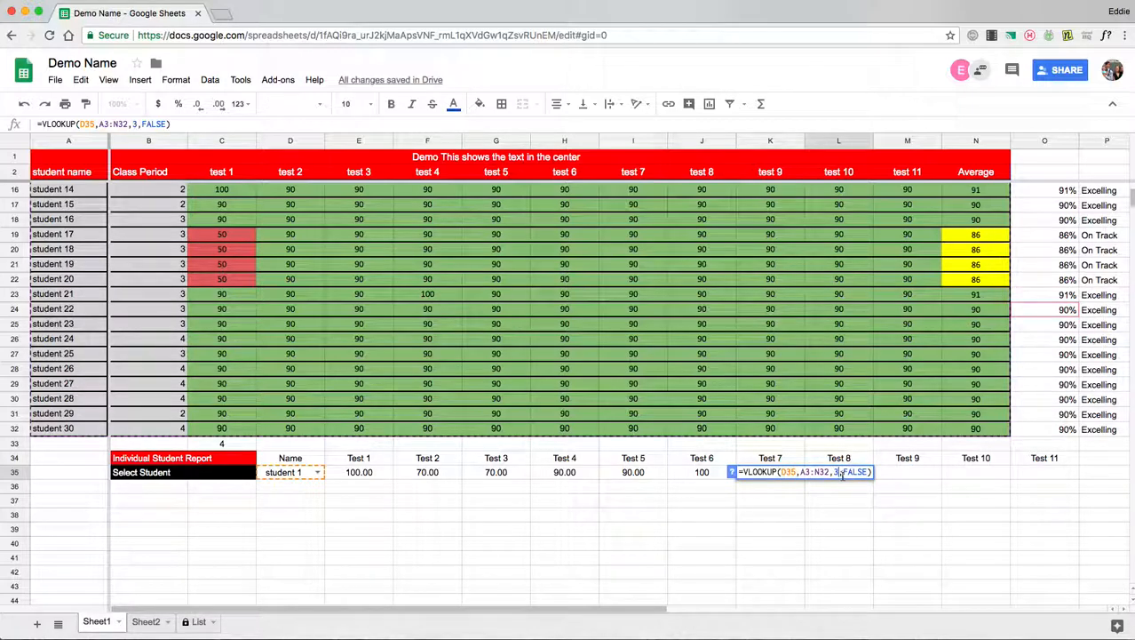
pyautogui.write("=11'")
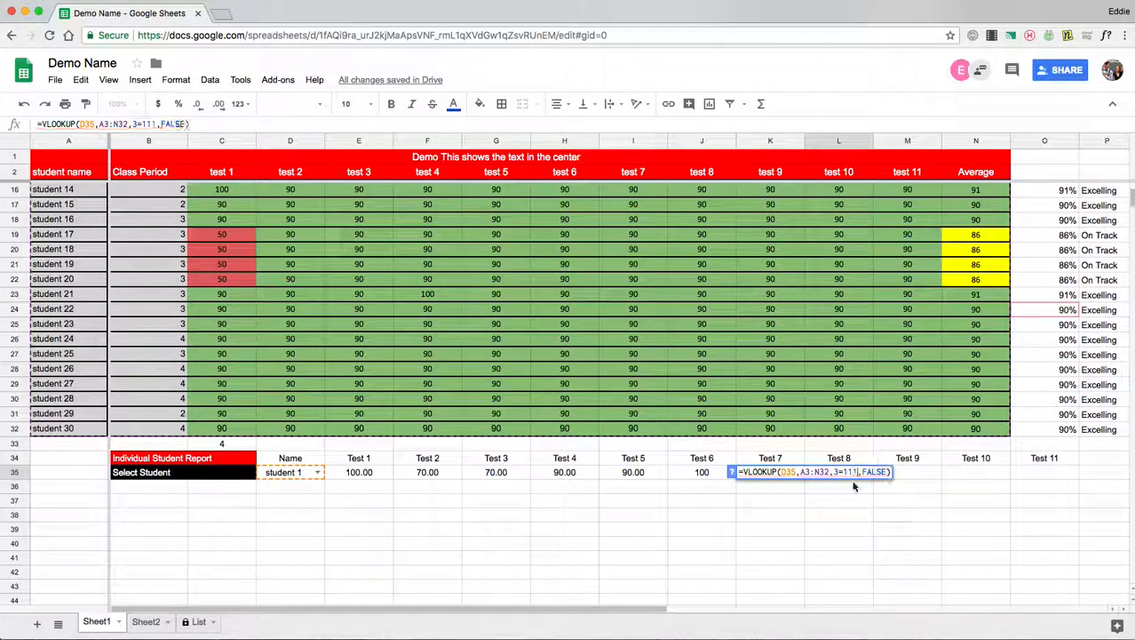
pyautogui.press('BackSpace')
pyautogui.press('BackSpace')
pyautogui.press('BackSpace')
pyautogui.press('BackSpace')
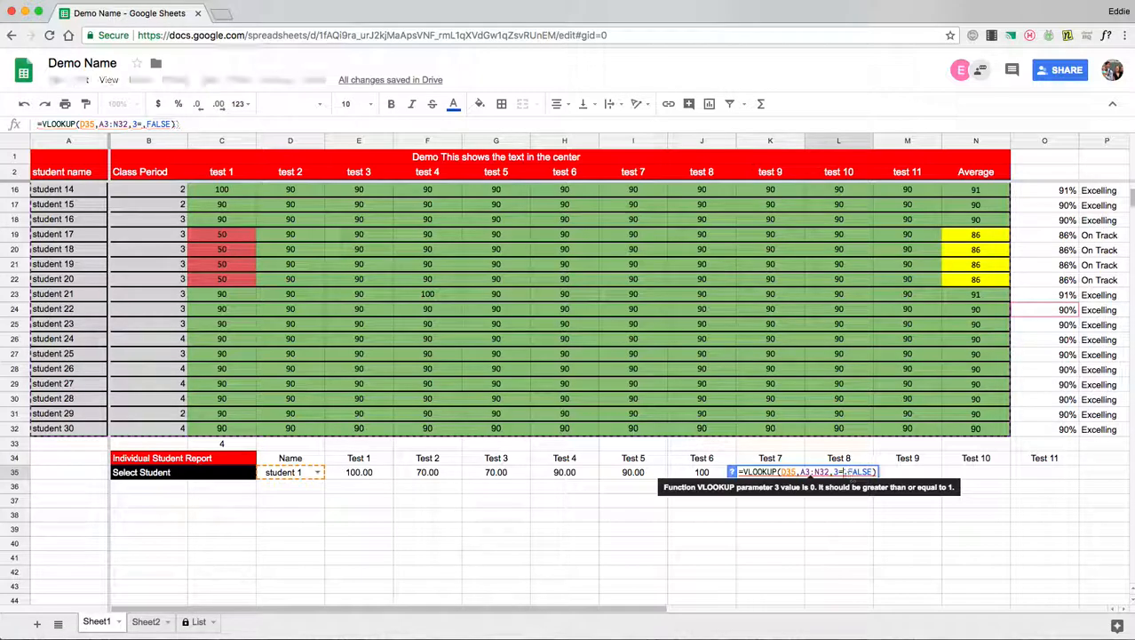
pyautogui.press('BackSpace')
pyautogui.write('1')
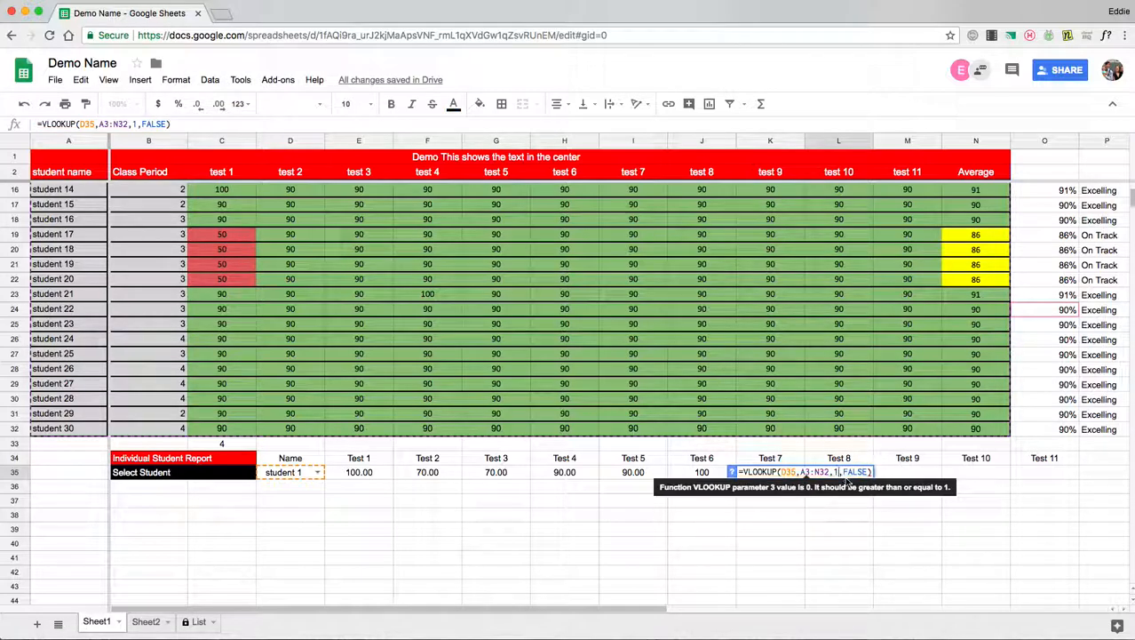
pyautogui.press('BackSpace')
pyautogui.write('9')
pyautogui.press('Return')
# Step: Check the column index in K35's formula and correct the one in L35 to 10
pyautogui.doubleClick(795, 473)
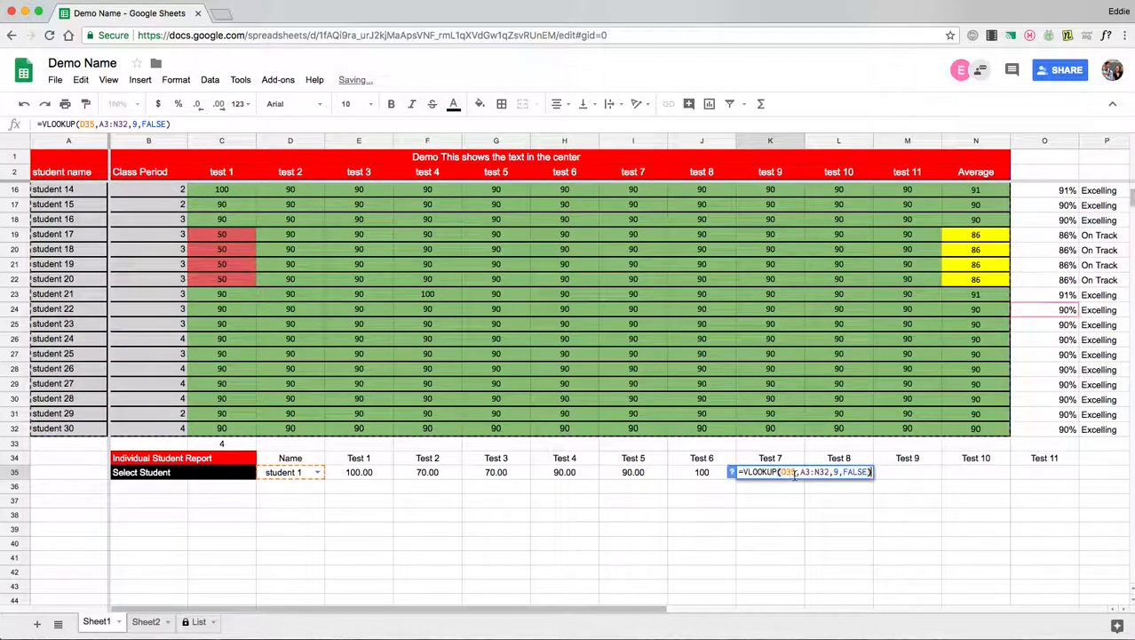
pyautogui.press('Return')
pyautogui.doubleClick(852, 473)
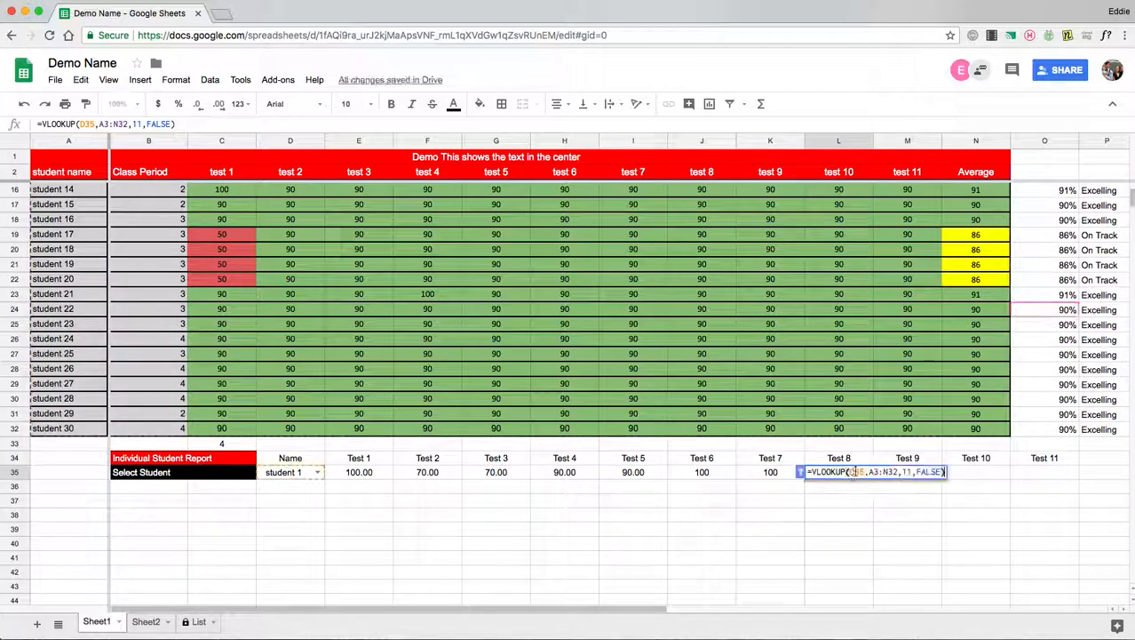
pyautogui.click(913, 472)
pyautogui.press('BackSpace')
pyautogui.write('0')
pyautogui.press('Return')
# Step: Paste the VLOOKUP formula into M35 and set its column index to 11 for Test 9
pyautogui.doubleClick(919, 473)
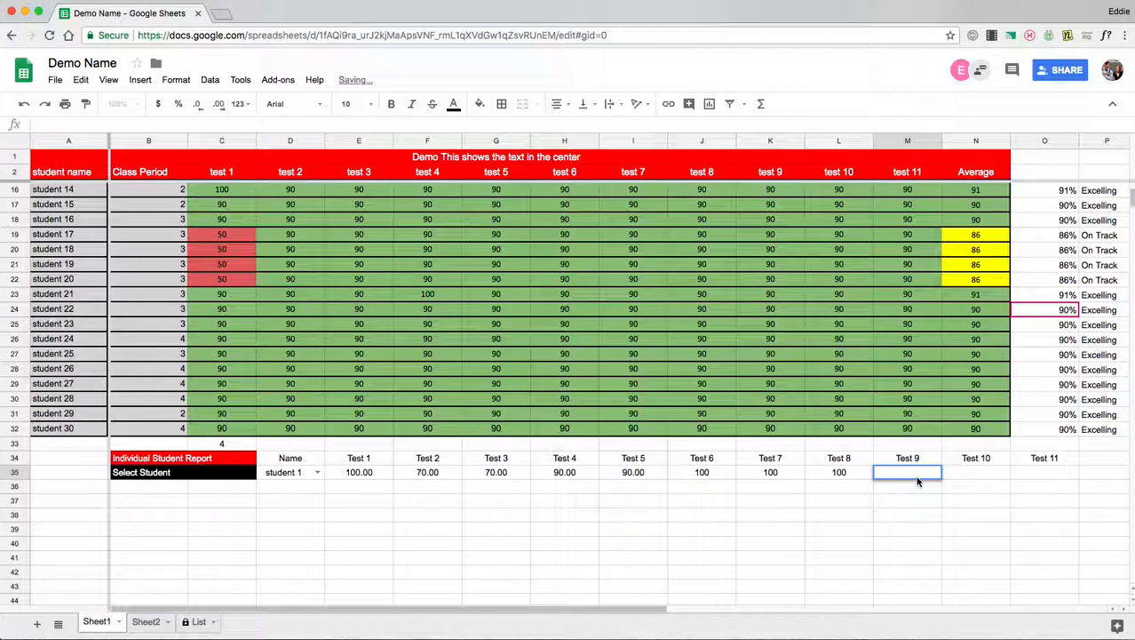
pyautogui.press('super+v')
pyautogui.click(906, 472)
pyautogui.press('BackSpace')
pyautogui.write('11')
# Step: Enter the VLOOKUP formula in N35 with column index 12 to return the Test 10 score
pyautogui.click(973, 472)
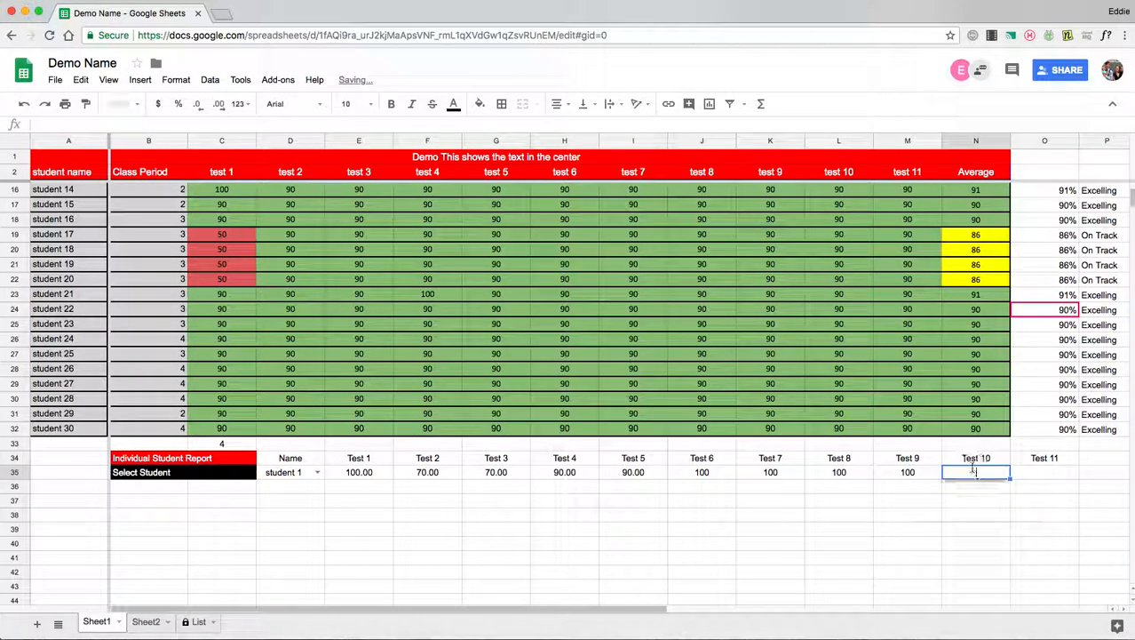
pyautogui.doubleClick(974, 472)
pyautogui.write('=VLOOKUP(D35,A3:N32,3,FALSE)')
pyautogui.click(976, 472)
pyautogui.press('BackSpace')
pyautogui.write('12')
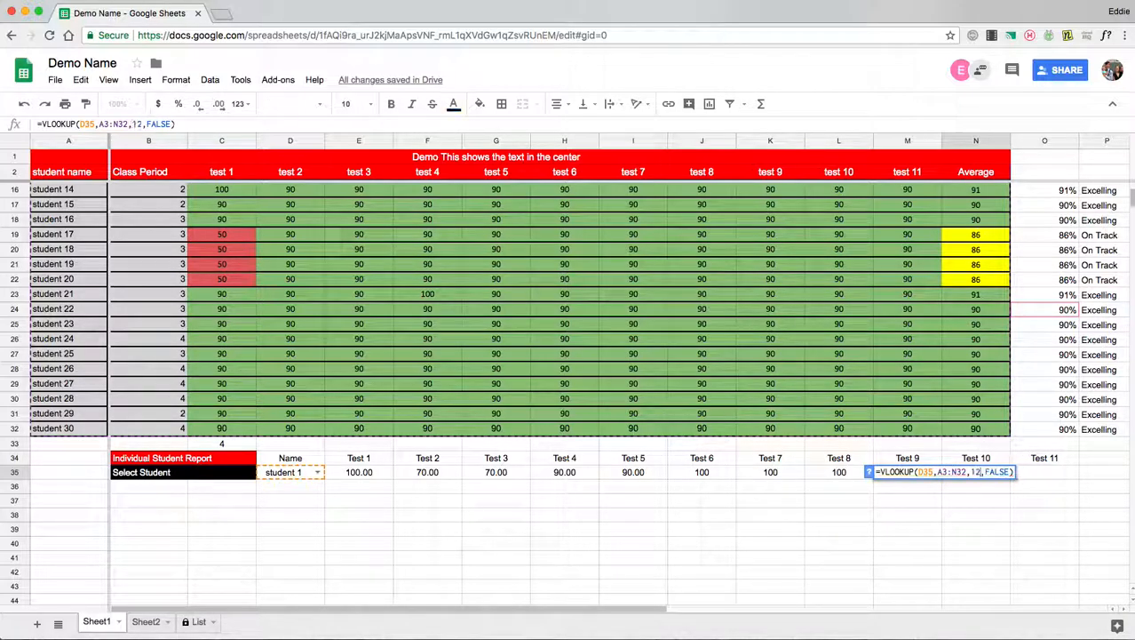
# Step: Enter =VLOOKUP(D35,A3:N32,13,FALSE) in O35 to return the Test 11 score
pyautogui.click(1019, 472)
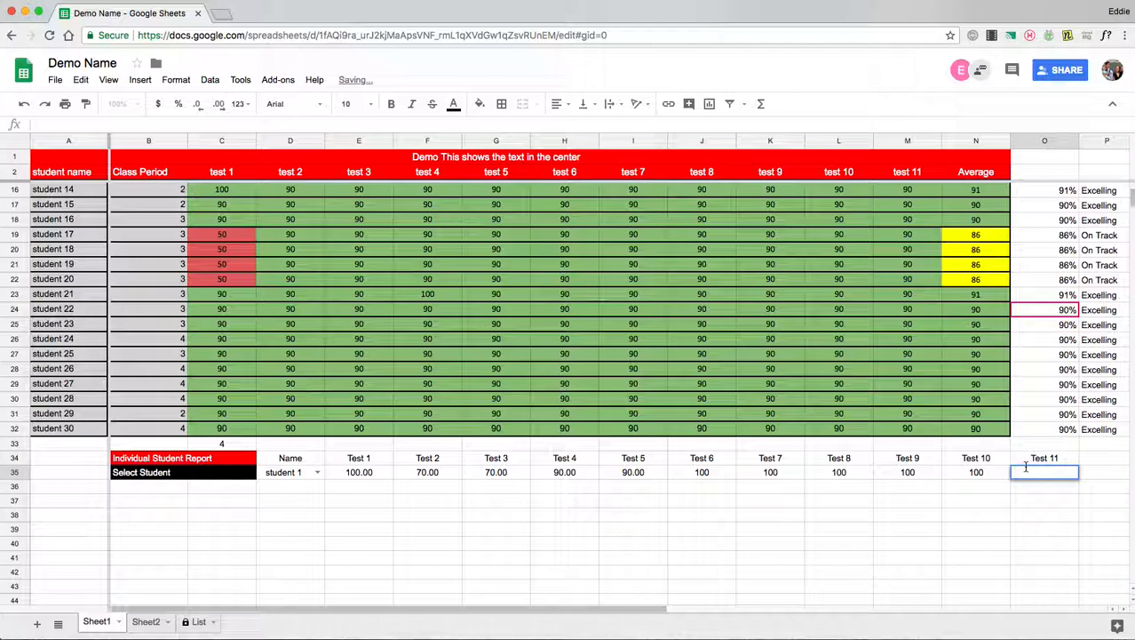
pyautogui.doubleClick(1015, 472)
pyautogui.write('=VLOOKUP(D35,A3:N32,3,FALSE)')
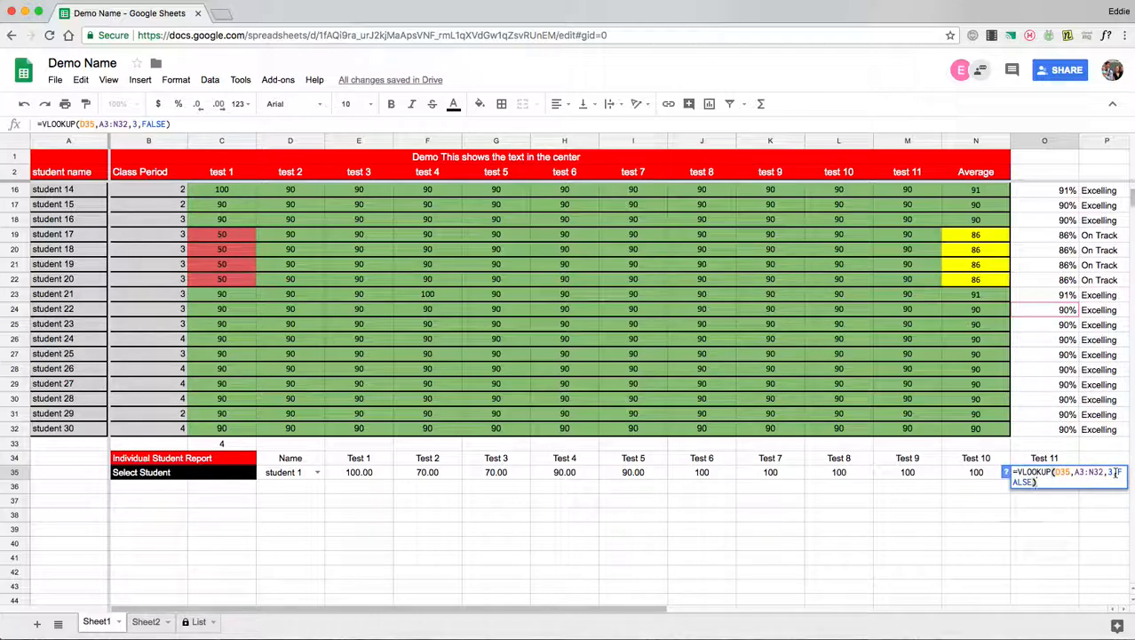
pyautogui.click(1109, 473)
pyautogui.write('1')
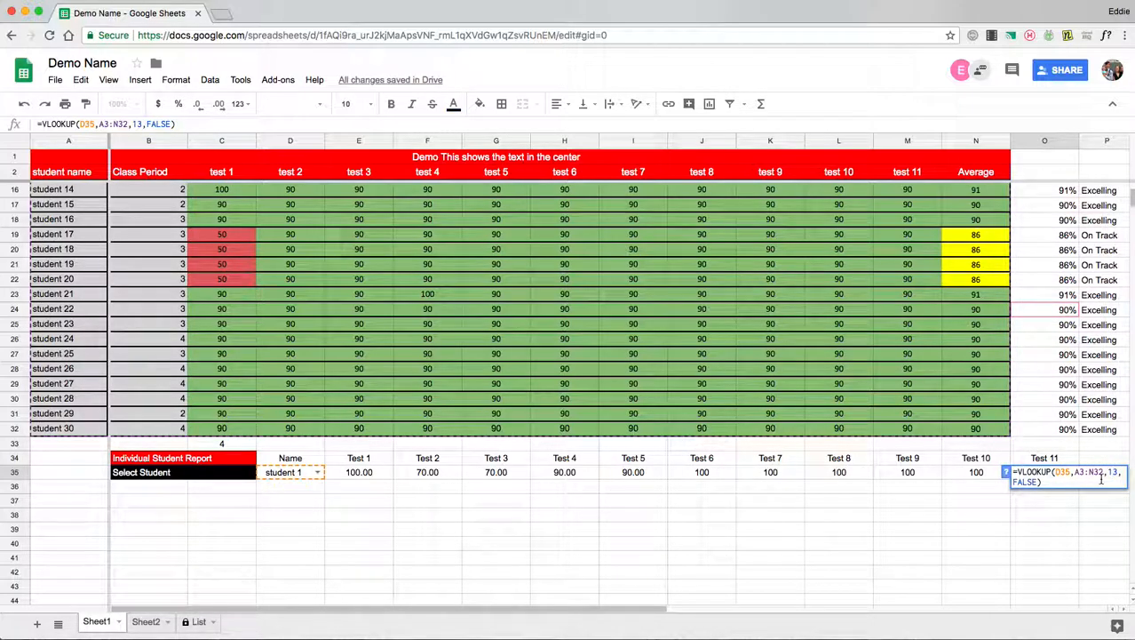
pyautogui.press('Return')
# Step: Test the report row by choosing several students in the D35 dropdown, including student 7, and return it to student 1
pyautogui.click(263, 458)
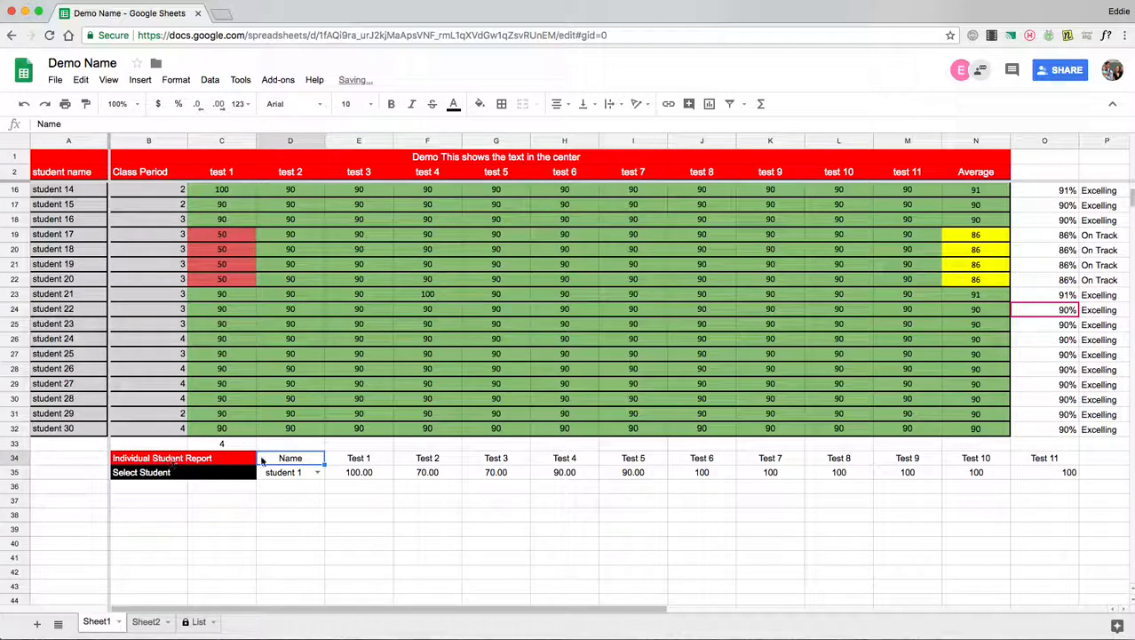
pyautogui.click(318, 473)
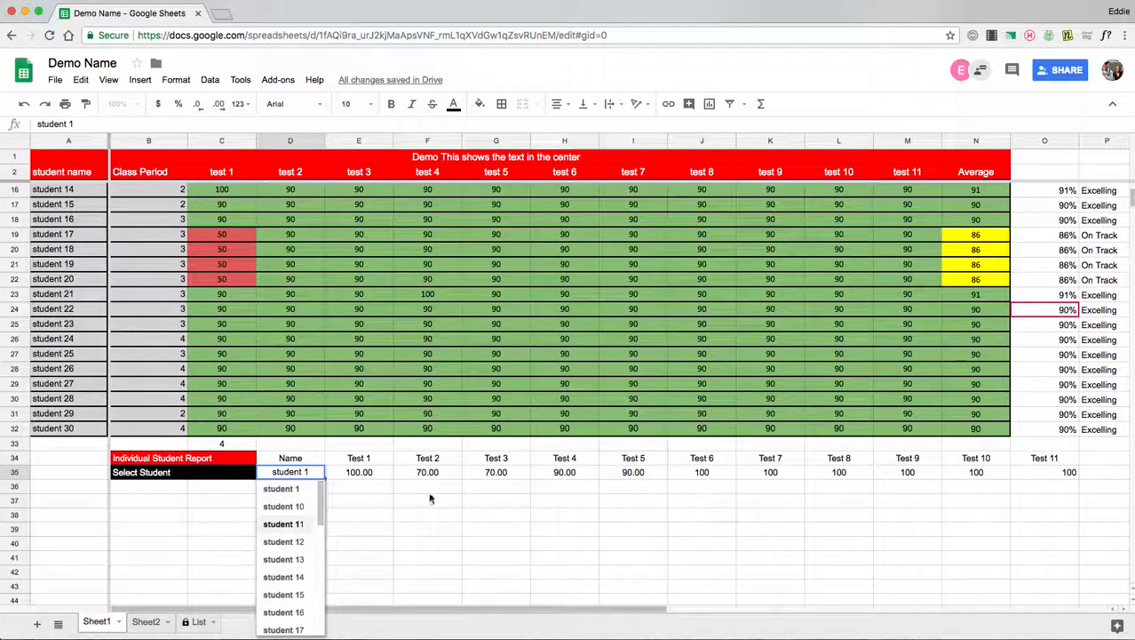
pyautogui.click(284, 559)
pyautogui.click(317, 474)
pyautogui.click(286, 573)
pyautogui.click(312, 474)
pyautogui.click(284, 576)
pyautogui.click(316, 474)
pyautogui.click(294, 595)
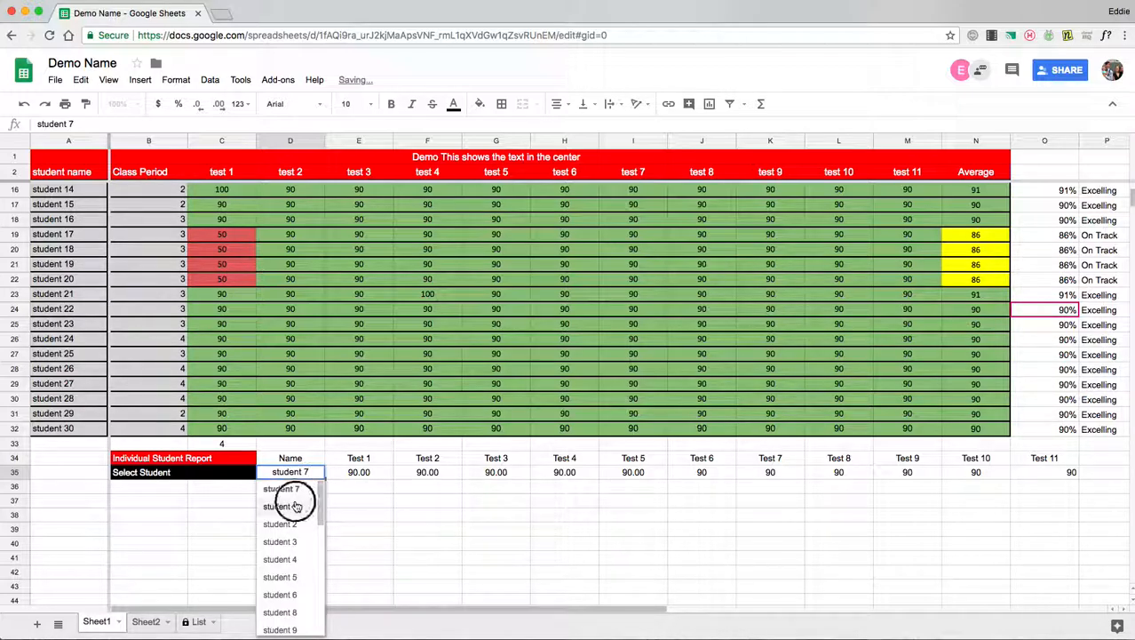
pyautogui.click(296, 505)
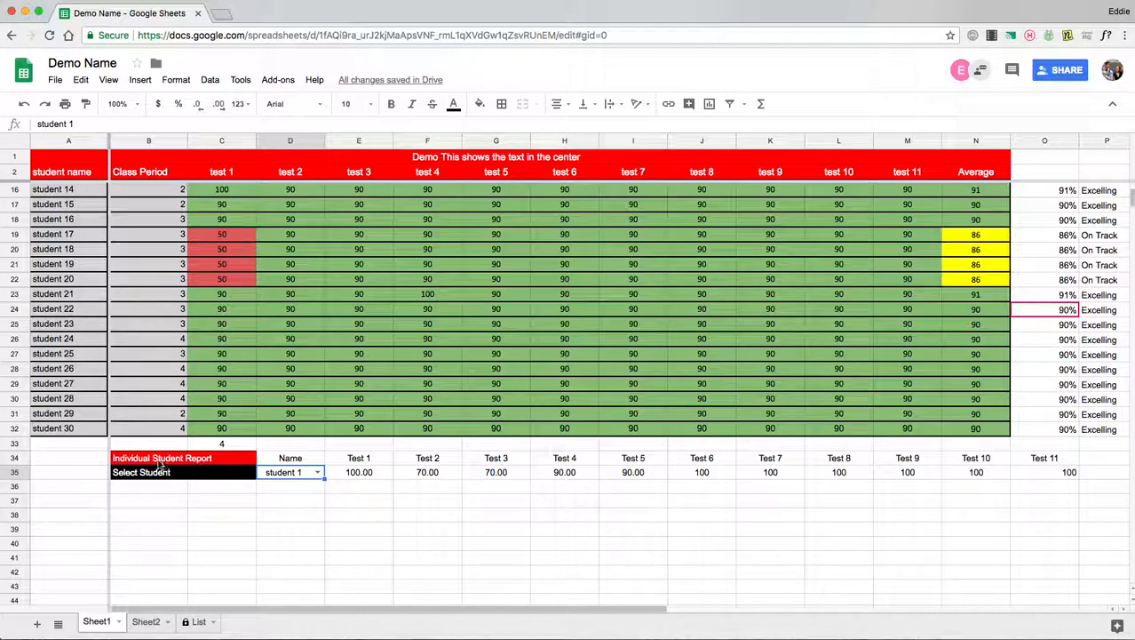
# Step: Insert a chart based on the individual student report range B34:O35
pyautogui.moveTo(218, 460); pyautogui.dragTo(1070, 473)
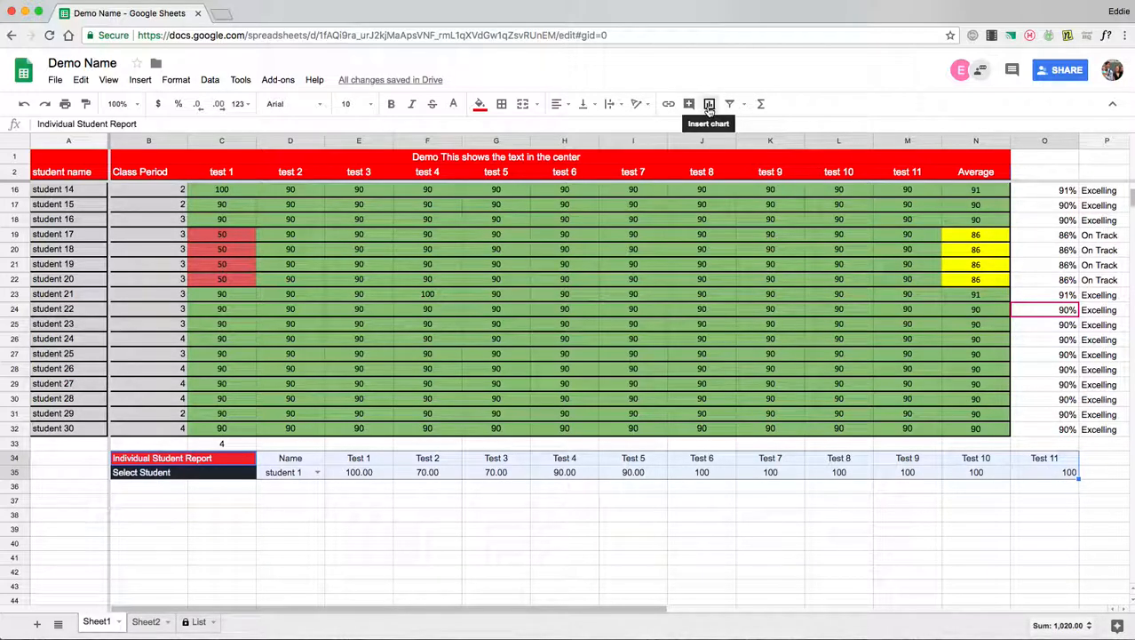
pyautogui.click(138, 79)
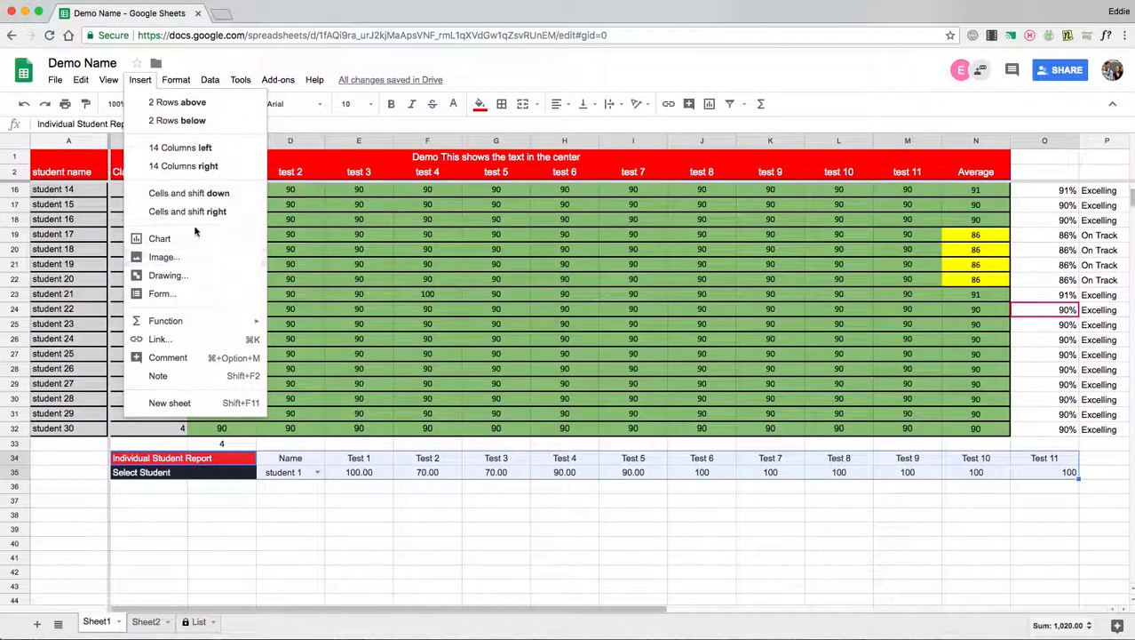
pyautogui.click(708, 103)
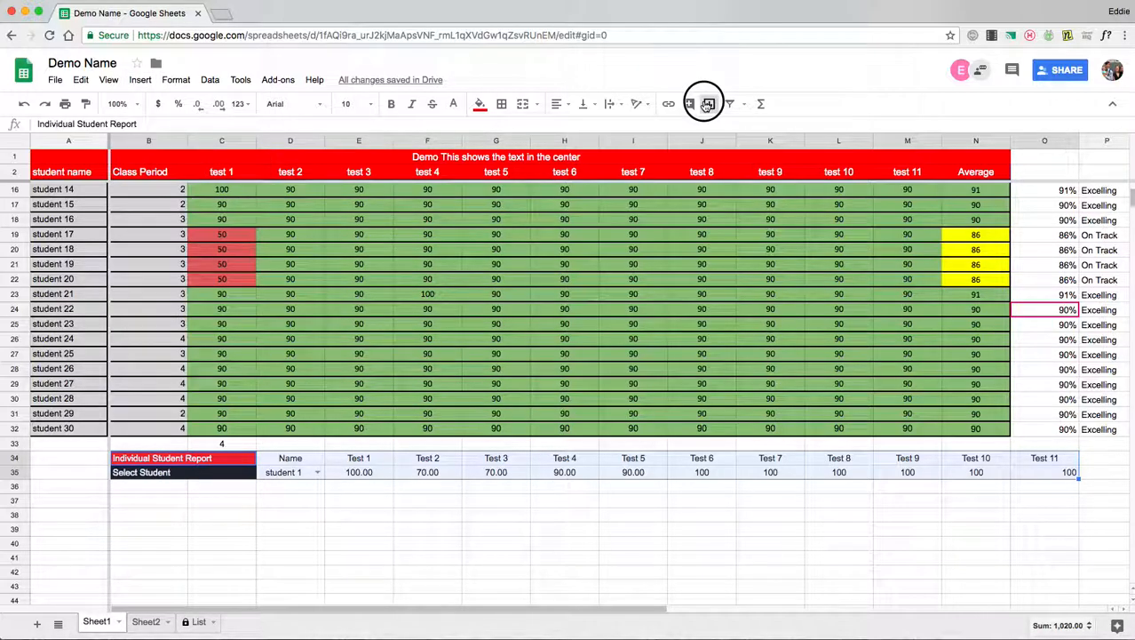
# Step: Move the new column chart into the empty area just below the individual student report
pyautogui.click(573, 281)
pyautogui.moveTo(574, 281); pyautogui.dragTo(582, 549)
pyautogui.scroll(-3, 732, 373)
pyautogui.click(553, 388)
pyautogui.moveTo(553, 387); pyautogui.dragTo(498, 462)
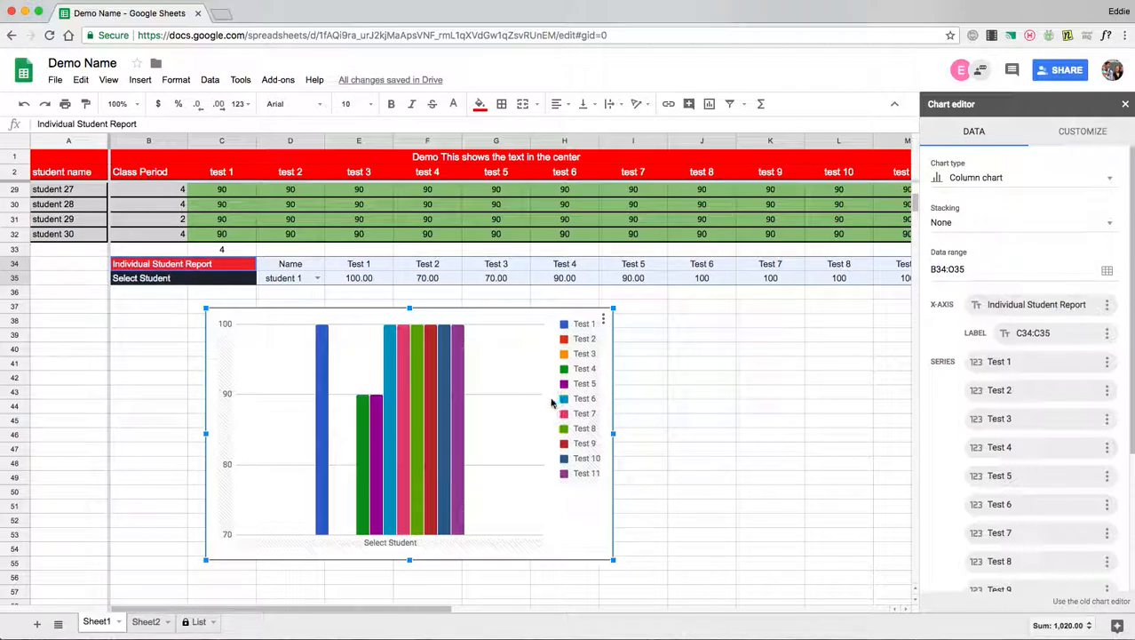
# Step: Move the column chart slightly down and to the right below the report, and review its horizontal axis and data settings
pyautogui.moveTo(551, 402); pyautogui.dragTo(582, 413)
pyautogui.click(427, 555)
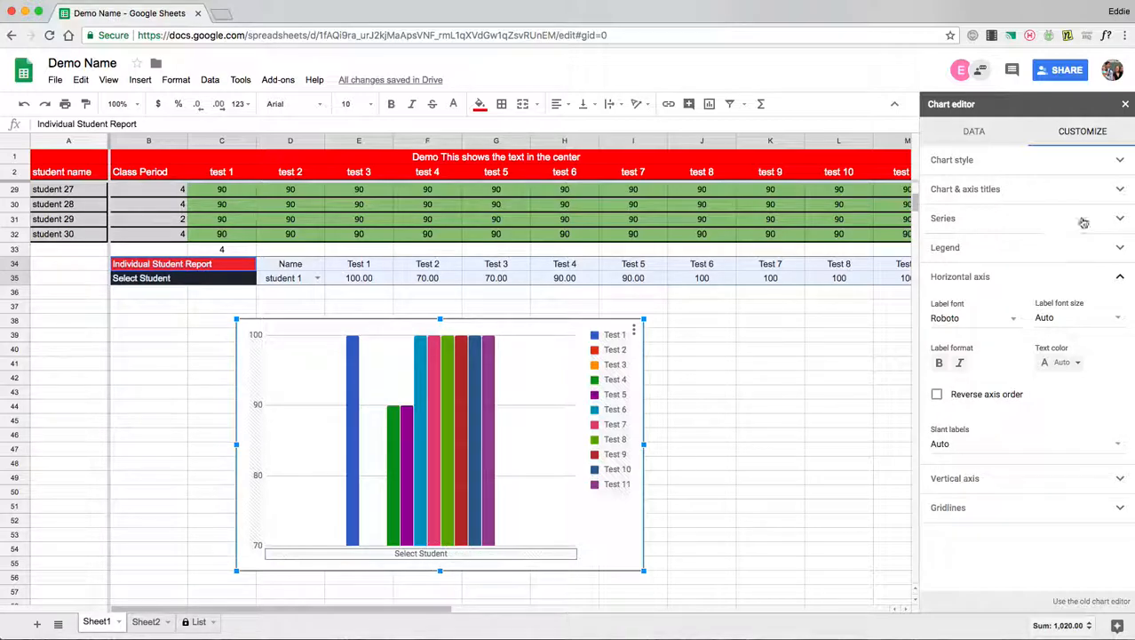
pyautogui.click(1083, 134)
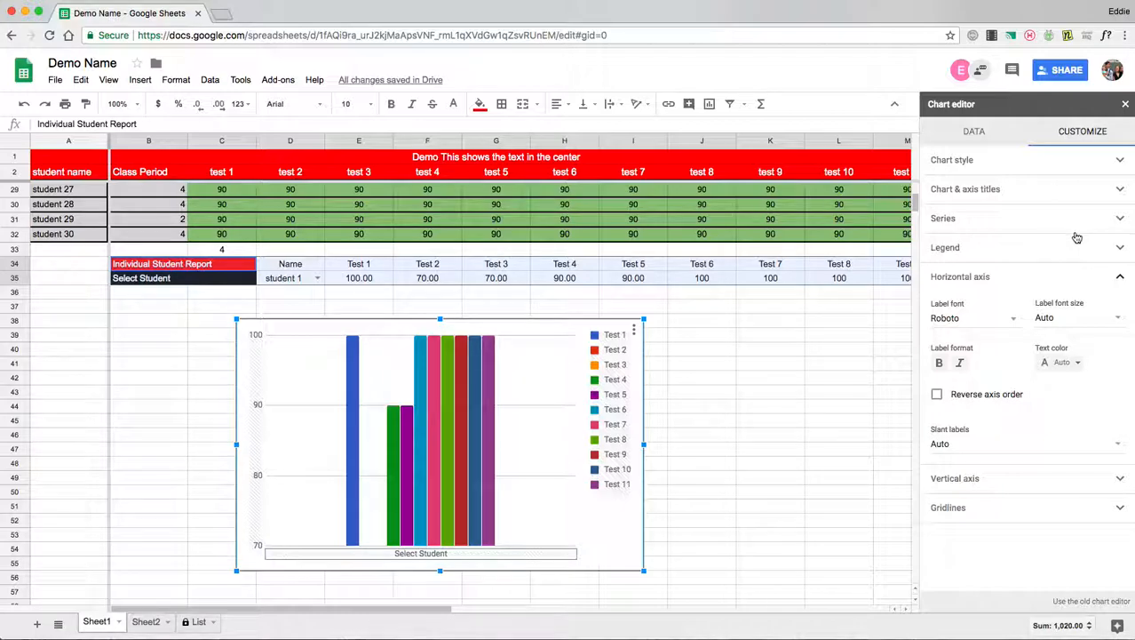
pyautogui.click(981, 132)
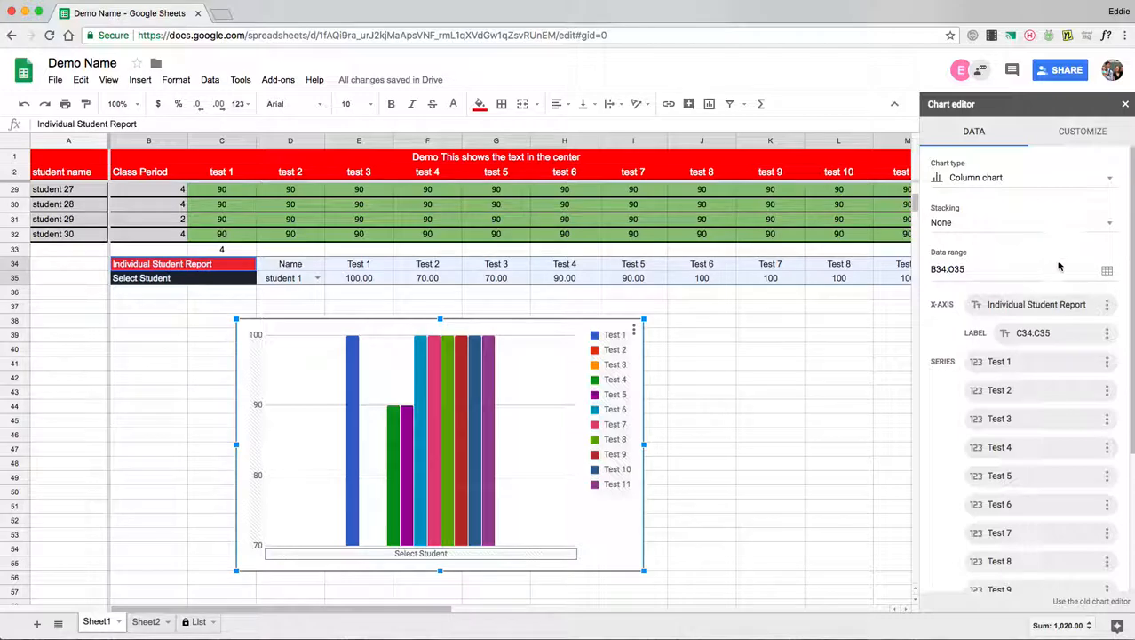
pyautogui.scroll(-1, 1062, 265)
pyautogui.scroll(1, 1063, 261)
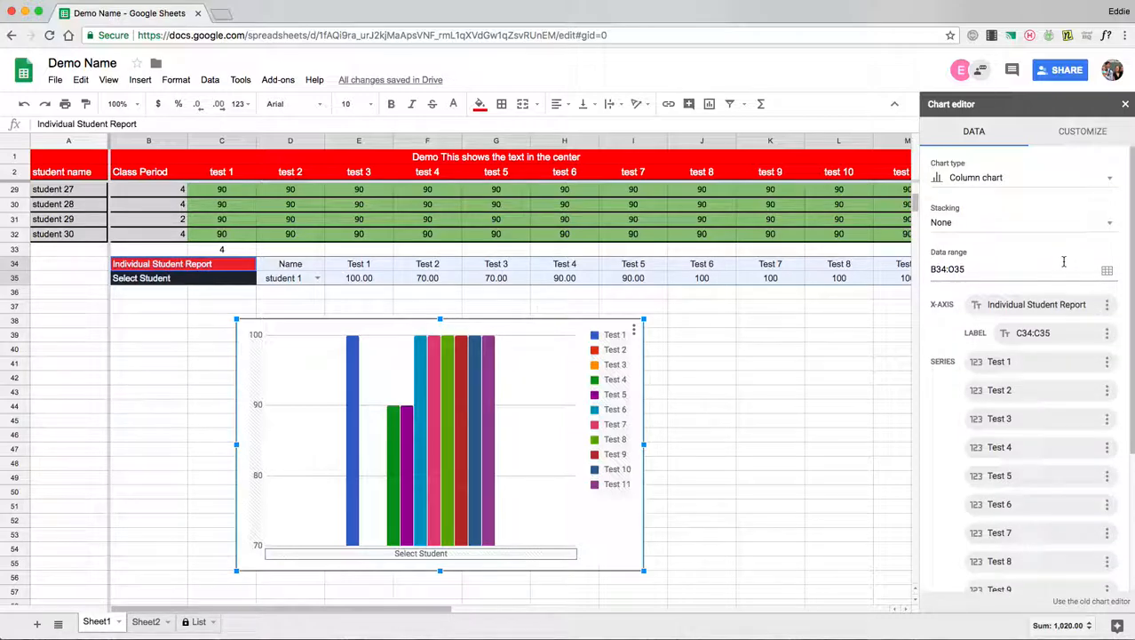
# Step: Try the pie, bar and combo chart types on the student report chart, and return it to a column chart
pyautogui.click(1049, 180)
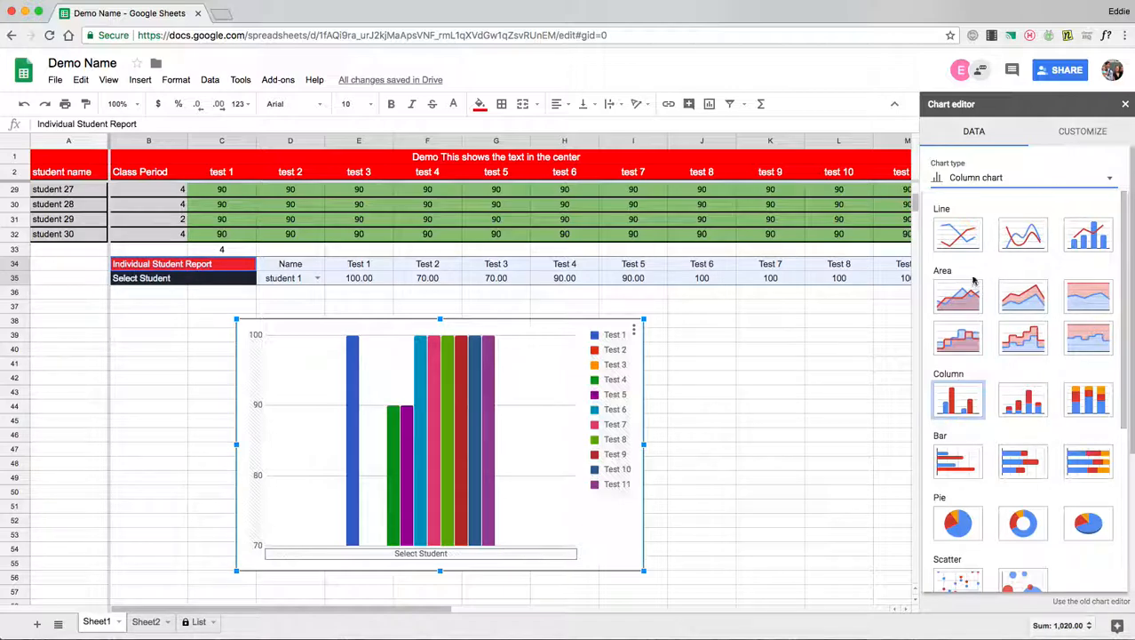
pyautogui.click(978, 524)
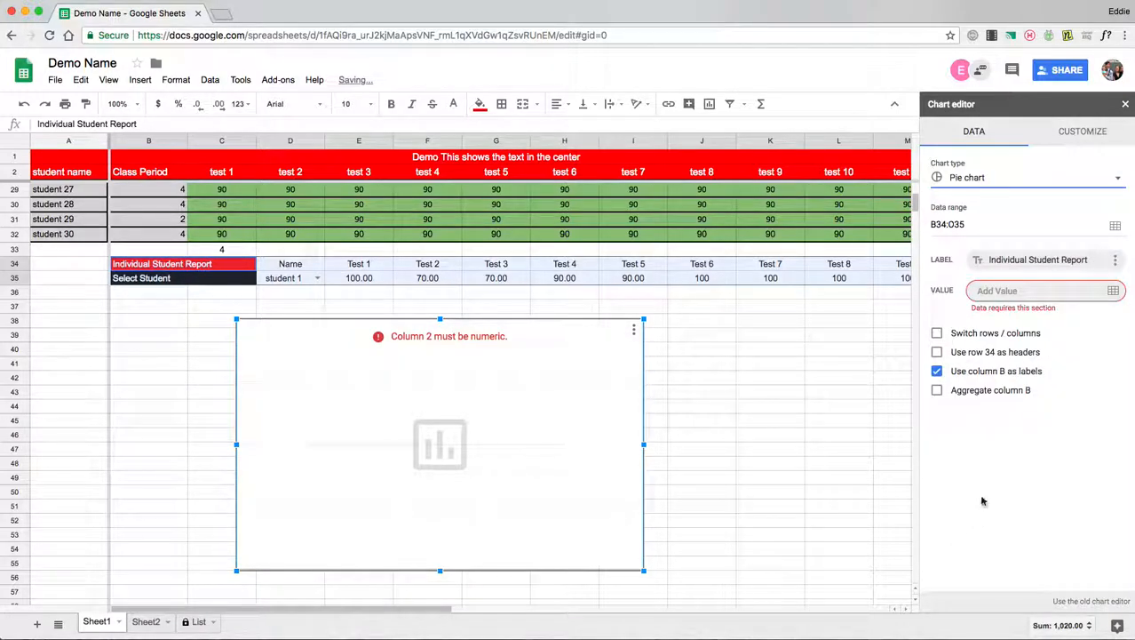
pyautogui.click(1059, 190)
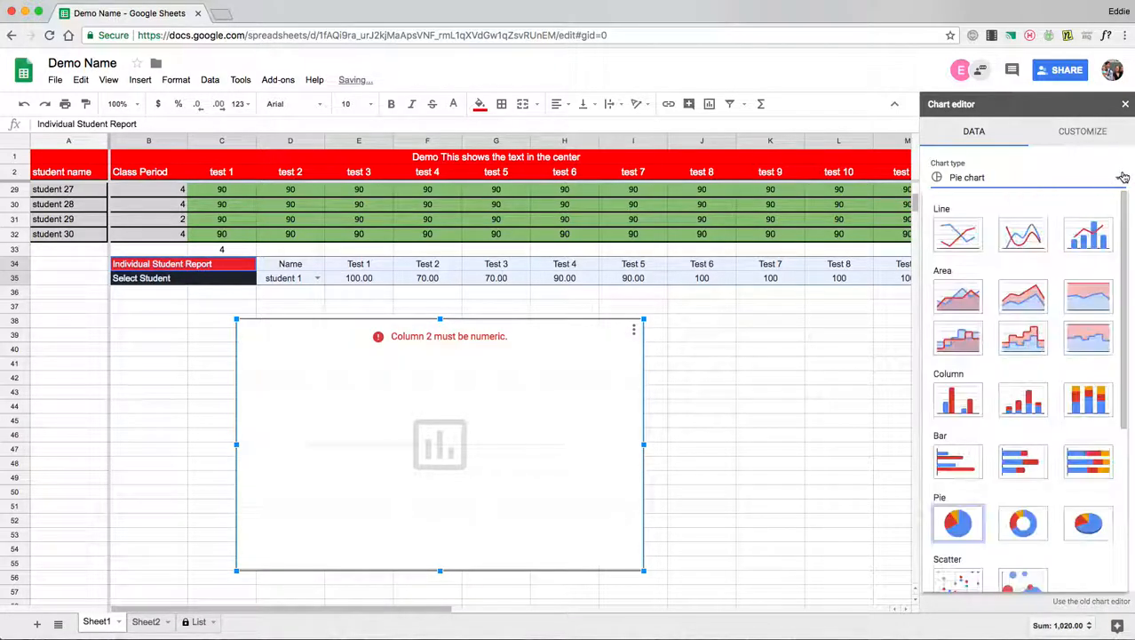
pyautogui.click(970, 461)
pyautogui.click(1100, 180)
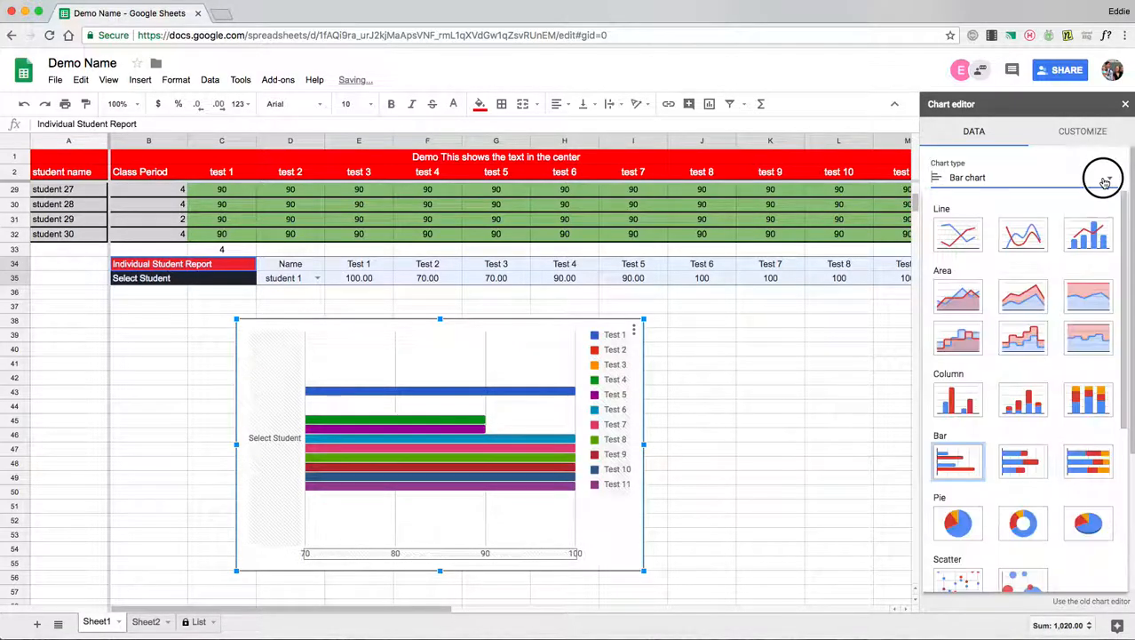
pyautogui.click(1089, 234)
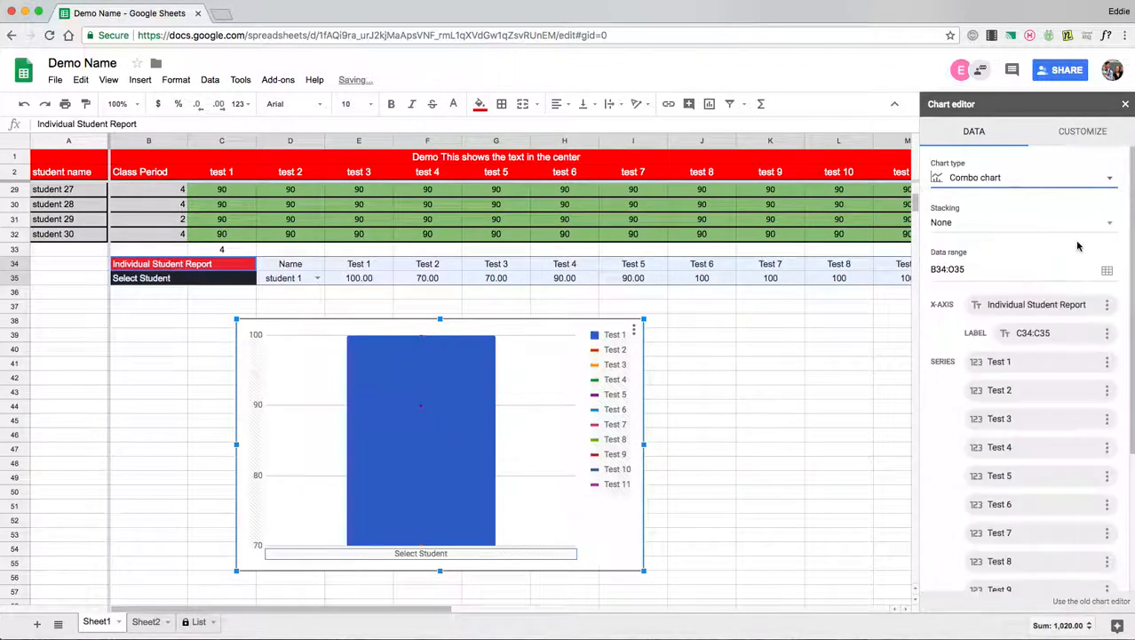
pyautogui.click(1110, 181)
pyautogui.click(955, 397)
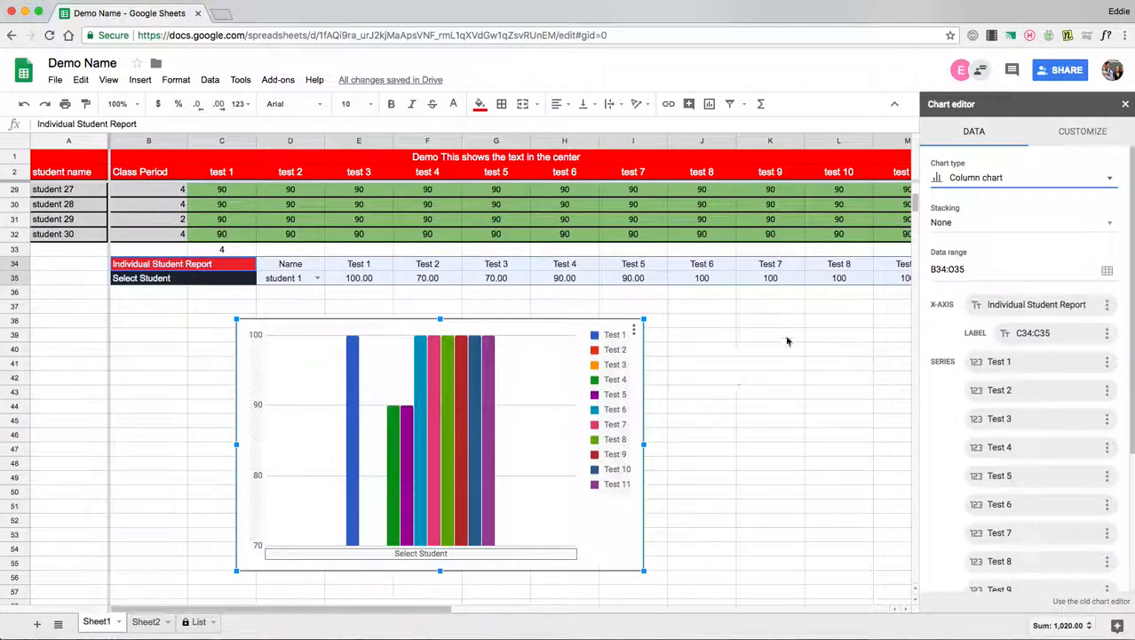
# Step: Set the chart's background color to dark gray and its font to Garamond
pyautogui.click(1073, 141)
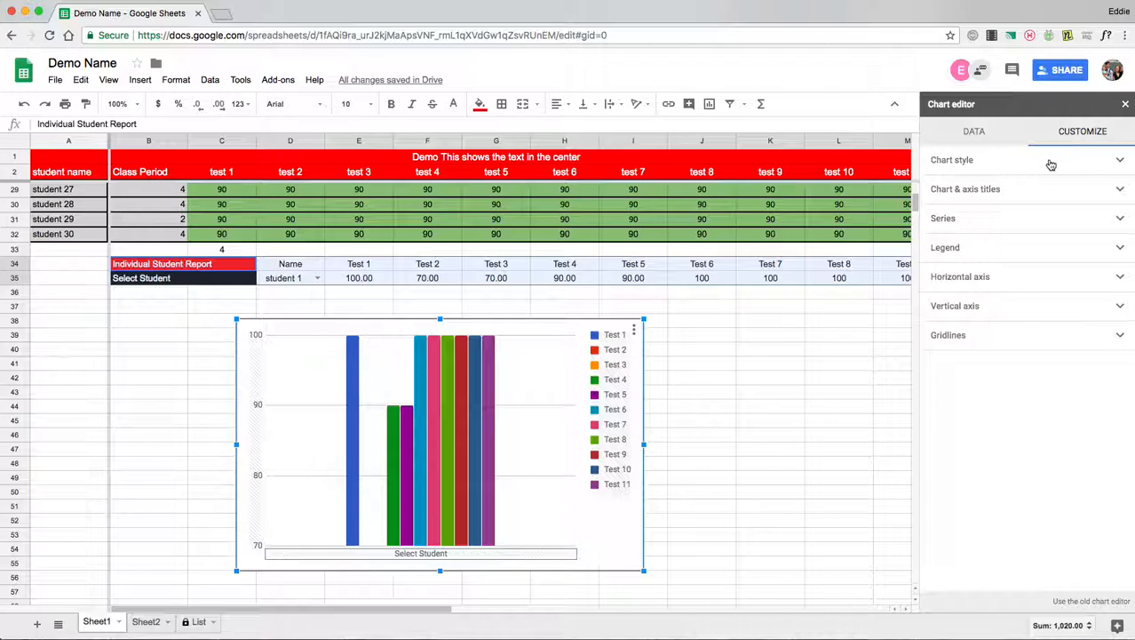
pyautogui.click(1051, 164)
pyautogui.click(946, 201)
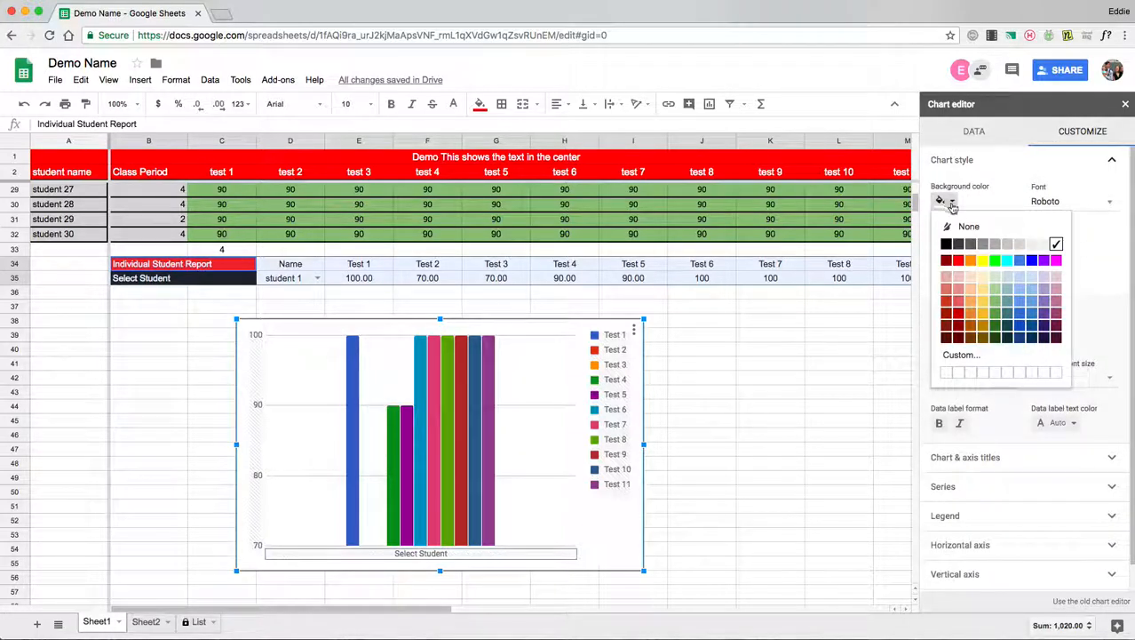
pyautogui.click(971, 244)
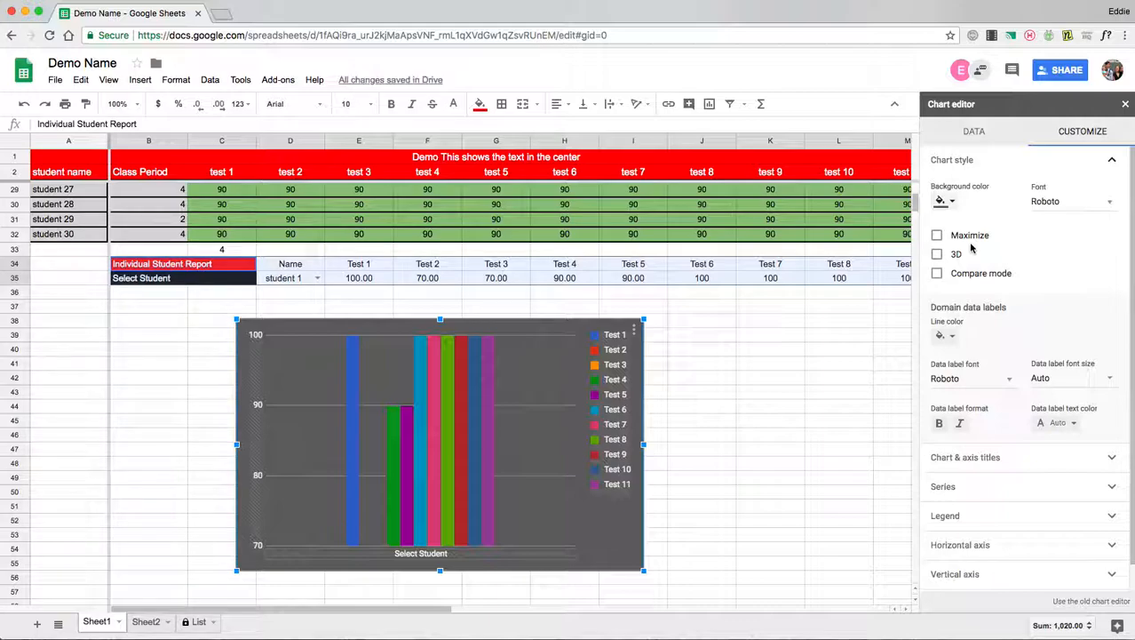
pyautogui.click(1070, 201)
pyautogui.click(1077, 199)
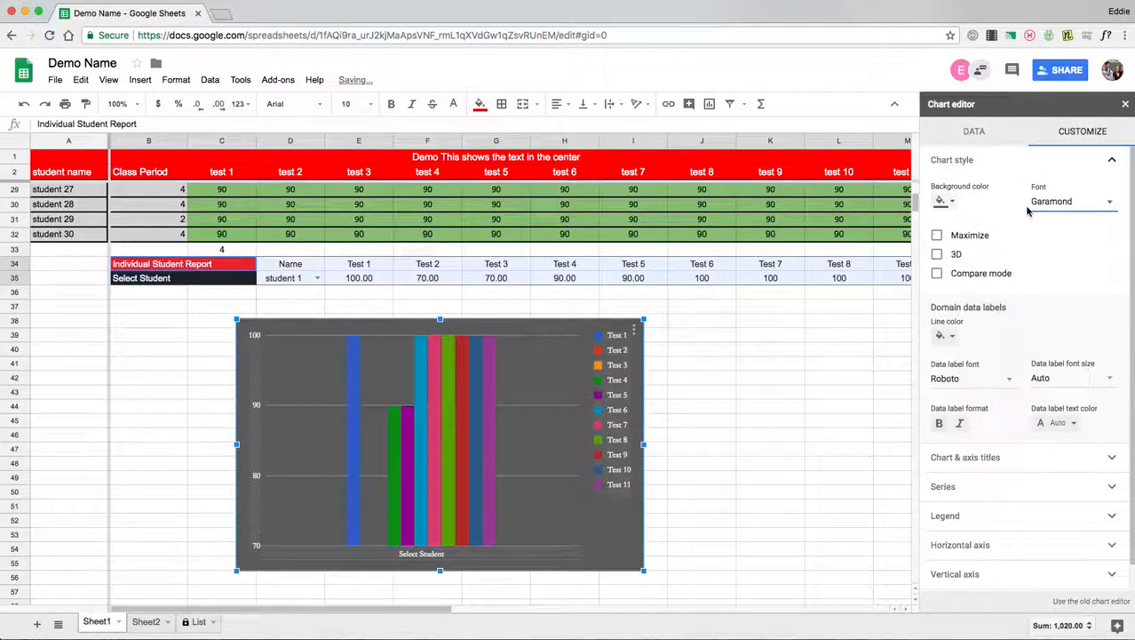
# Step: Give the column chart a 3D style, toggling the effect off and on to compare
pyautogui.click(937, 255)
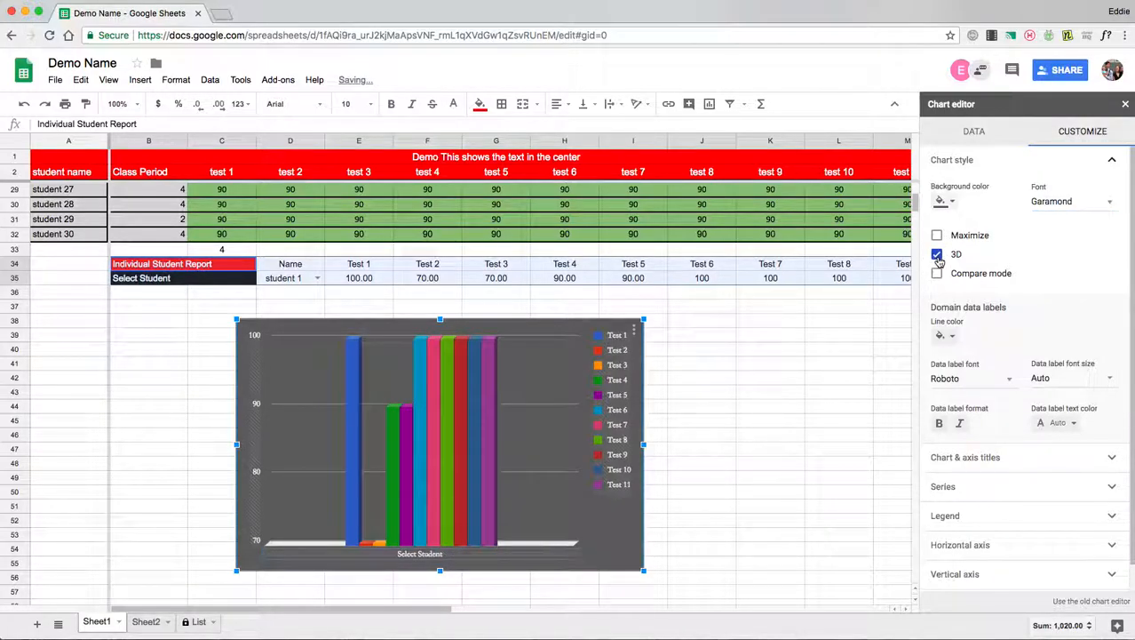
pyautogui.click(938, 257)
pyautogui.click(938, 257)
# Step: Try red as the line color of the chart's domain data labels, and set it to black
pyautogui.scroll(-1, 1022, 329)
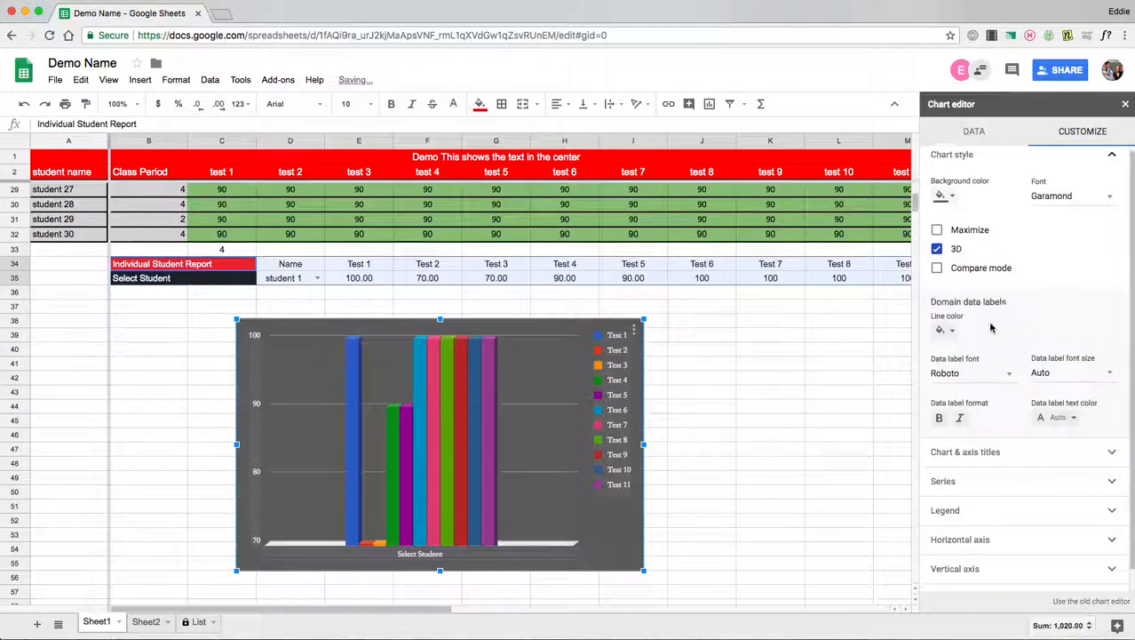
pyautogui.scroll(-2, 973, 311)
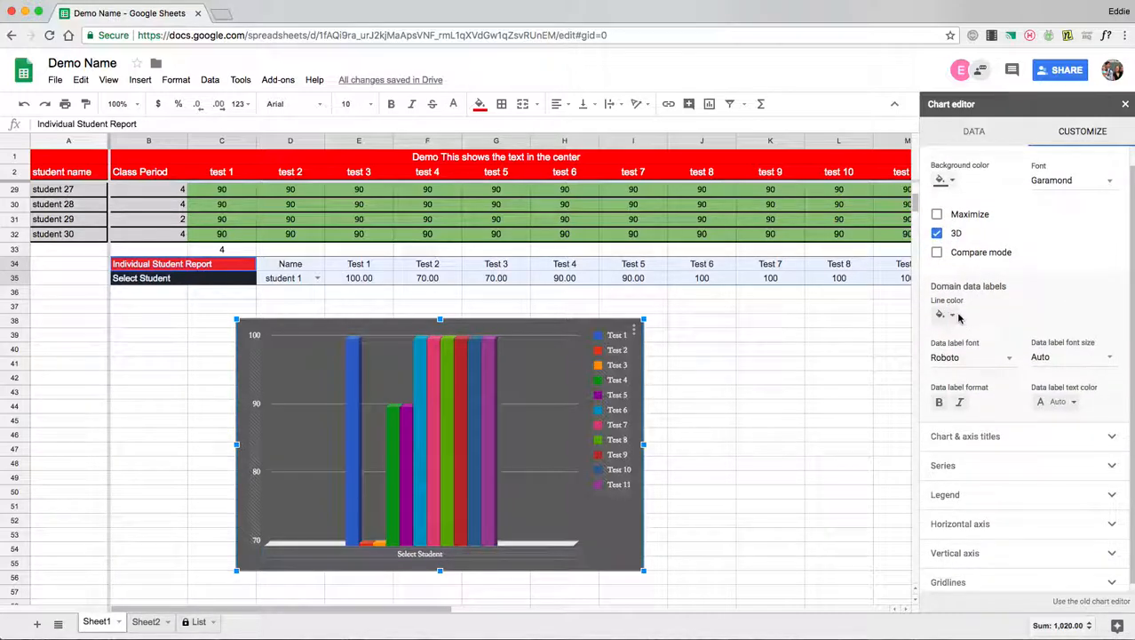
pyautogui.click(953, 318)
pyautogui.click(959, 355)
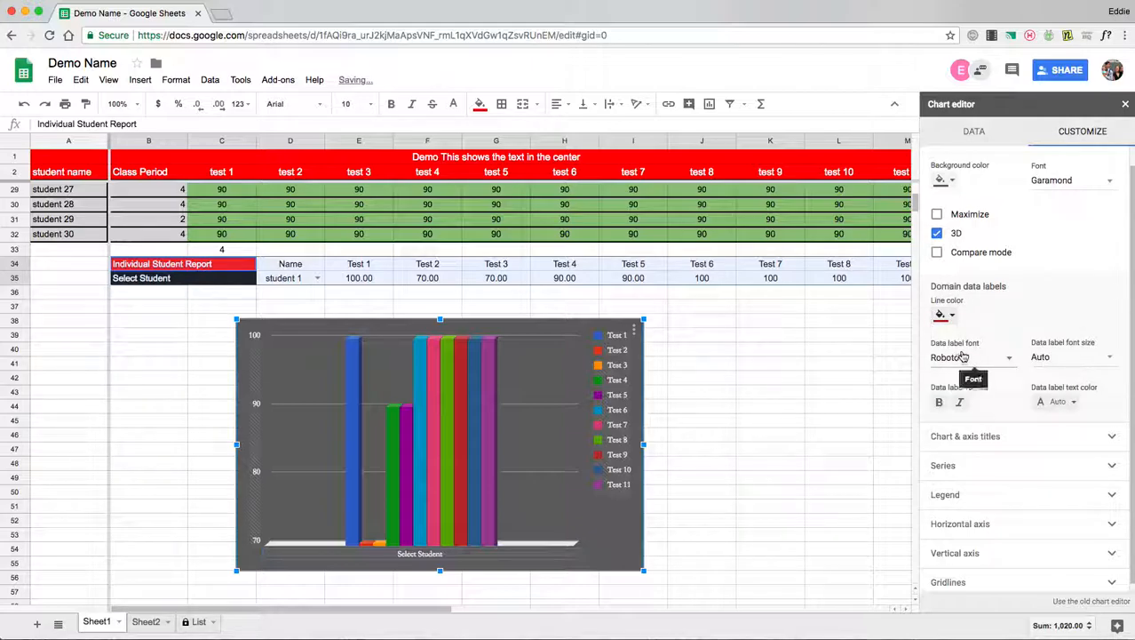
pyautogui.click(951, 318)
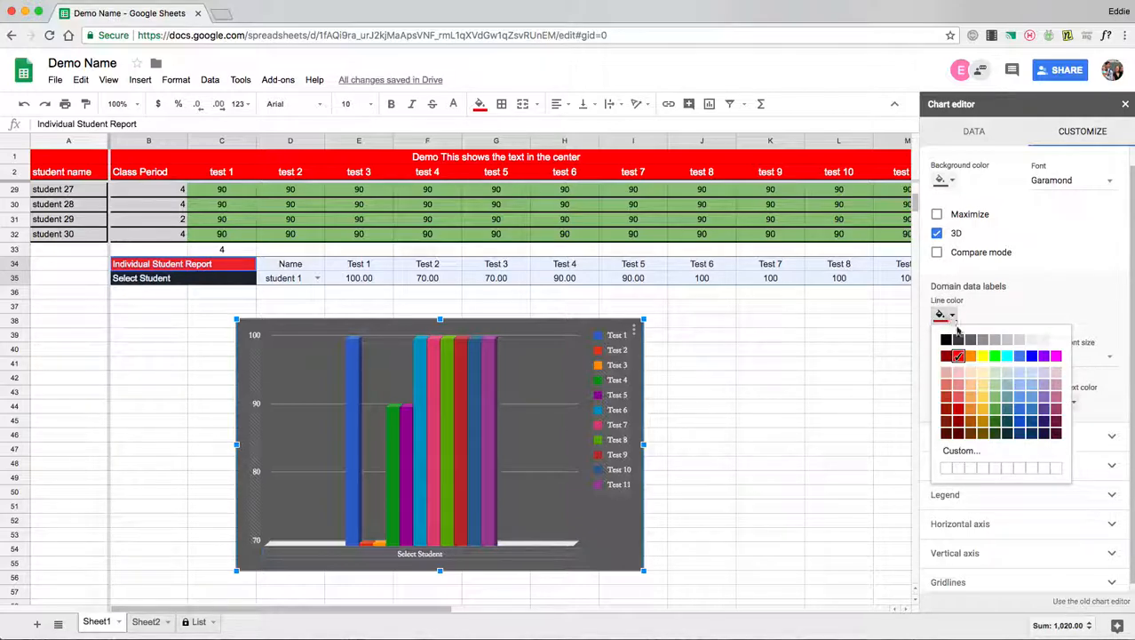
pyautogui.click(947, 340)
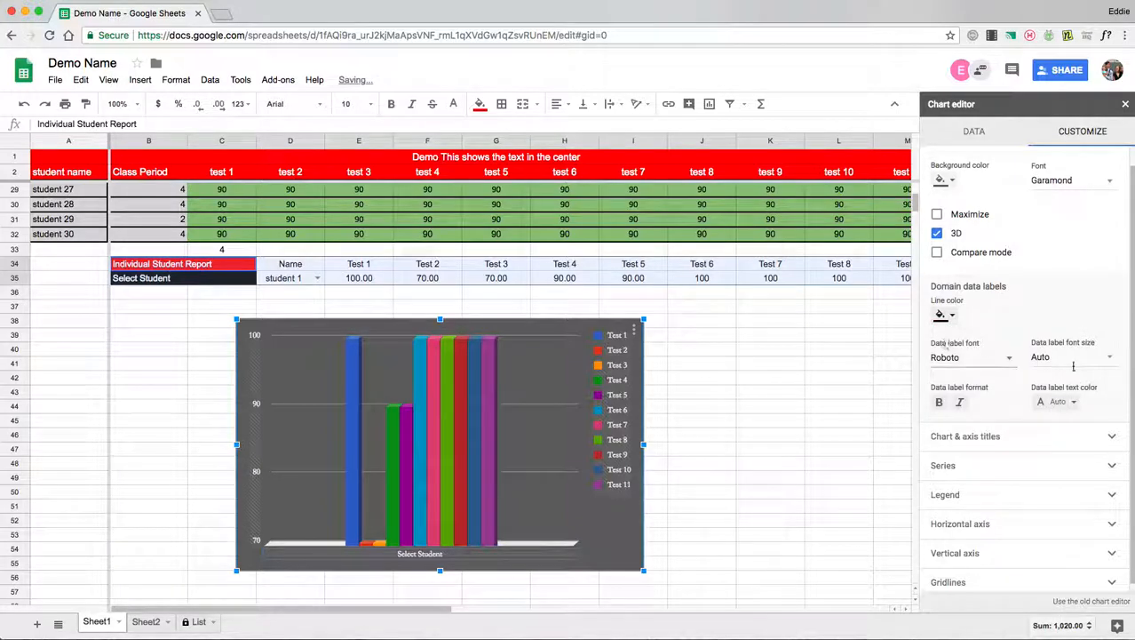
# Step: Set the chart's title text to "Individual Student Report"
pyautogui.click(1013, 434)
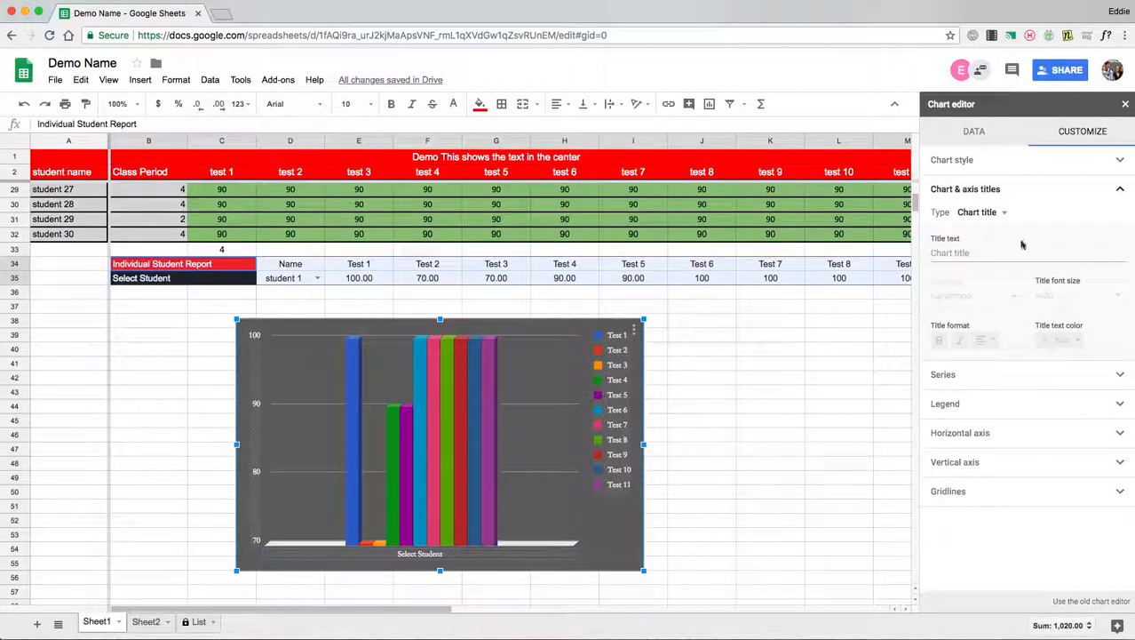
pyautogui.click(966, 252)
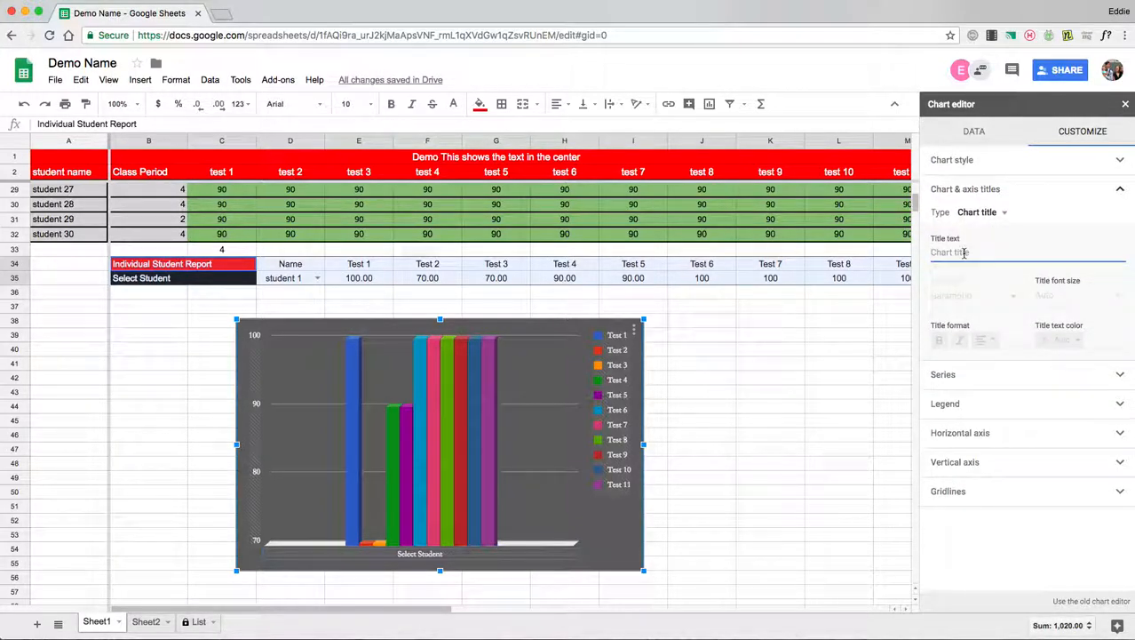
pyautogui.write('I')
pyautogui.press('BackSpace')
pyautogui.press('BackSpace')
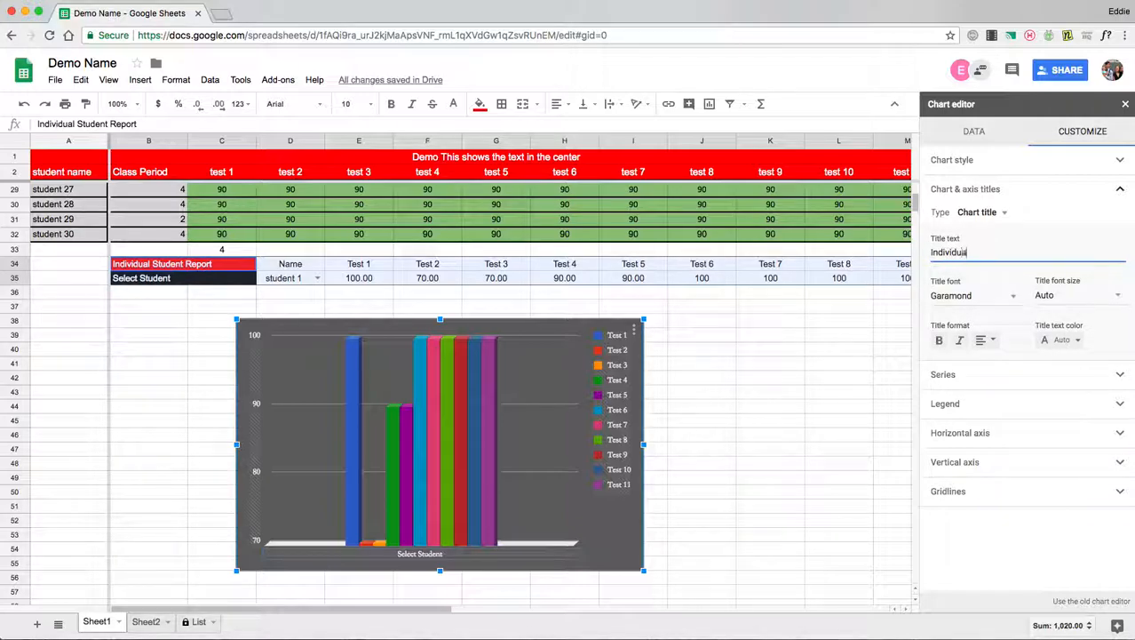
pyautogui.write('Individual Student')
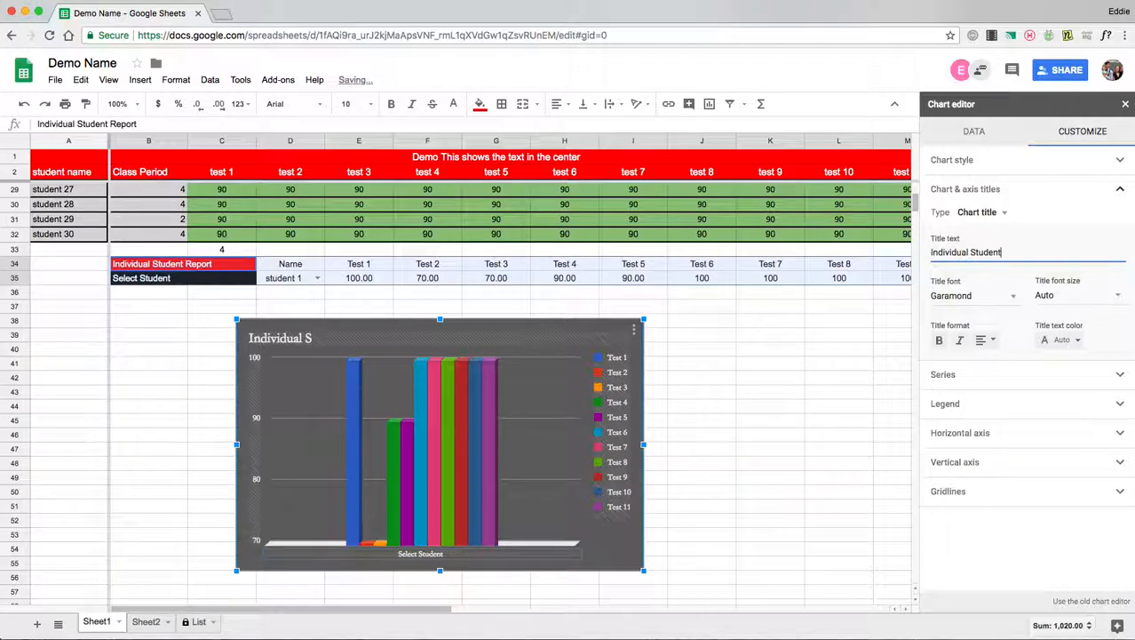
pyautogui.write(' Report')
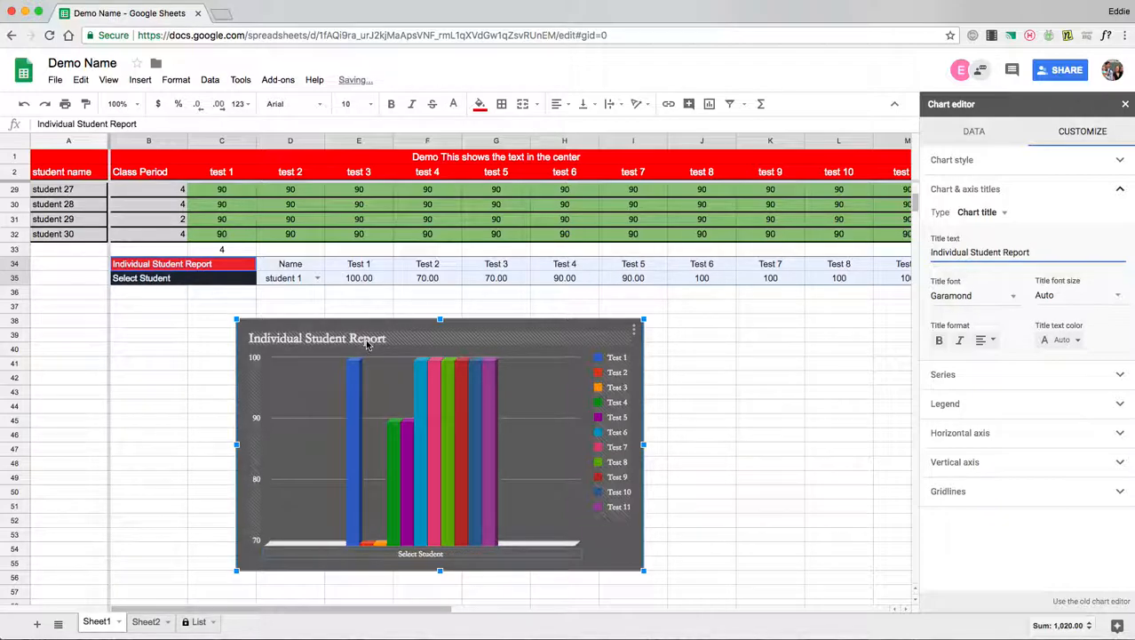
# Step: Try different alignments for the chart title, center it and make it bold, keeping the automatic text color
pyautogui.click(991, 341)
pyautogui.click(1005, 363)
pyautogui.click(990, 341)
pyautogui.click(1004, 373)
pyautogui.click(992, 346)
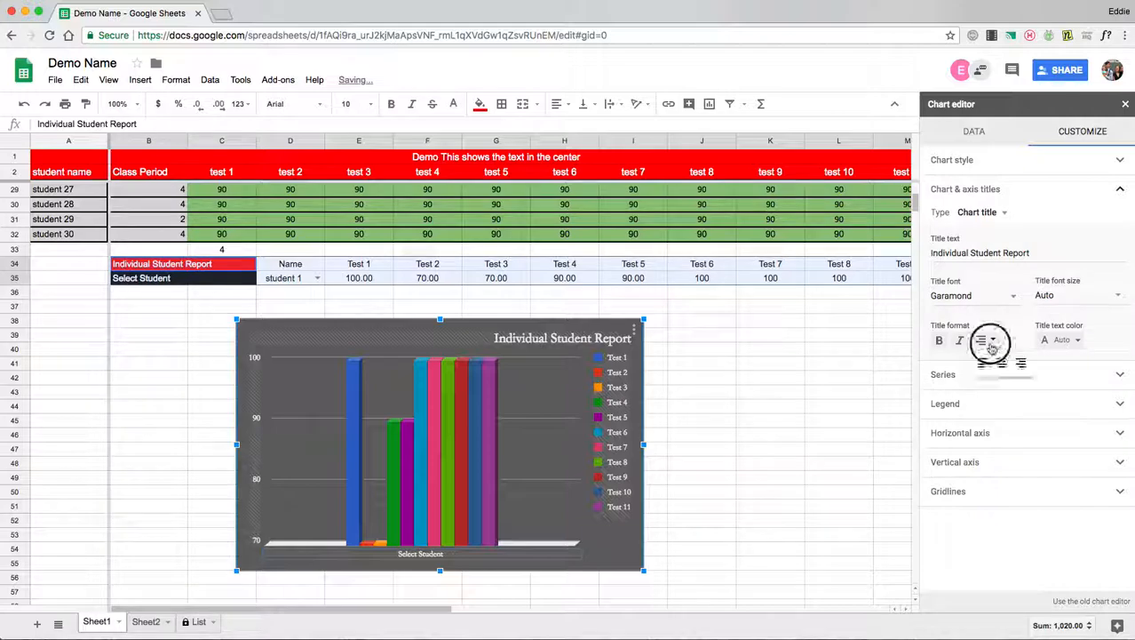
pyautogui.click(990, 361)
pyautogui.click(940, 342)
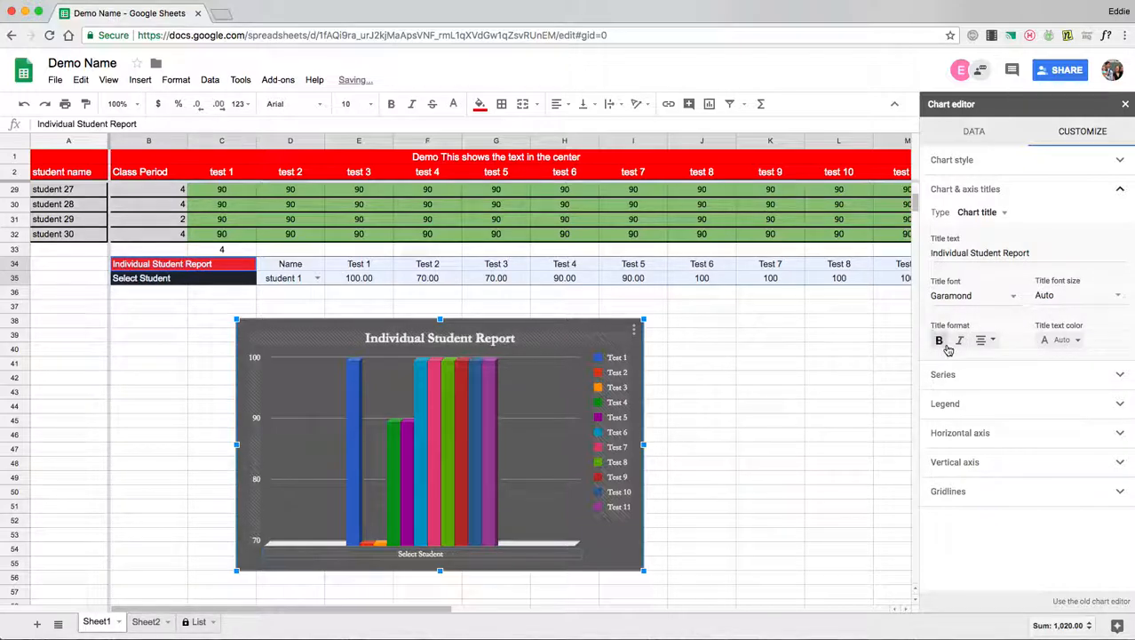
pyautogui.click(1079, 341)
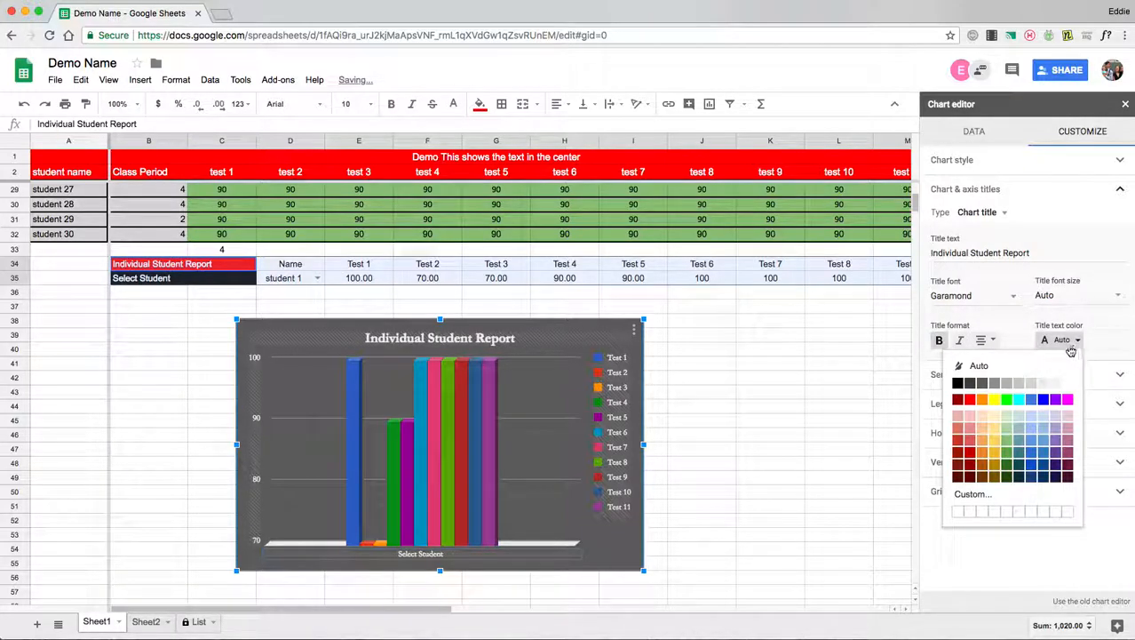
pyautogui.click(1097, 337)
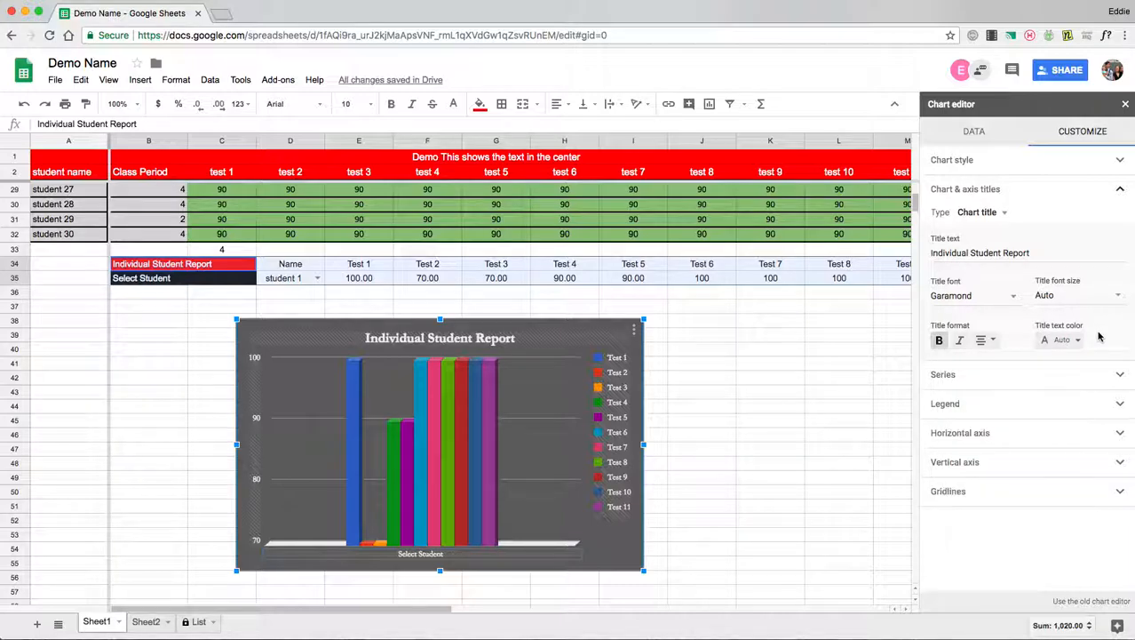
# Step: Turn on data labels for all series of the chart
pyautogui.click(1068, 371)
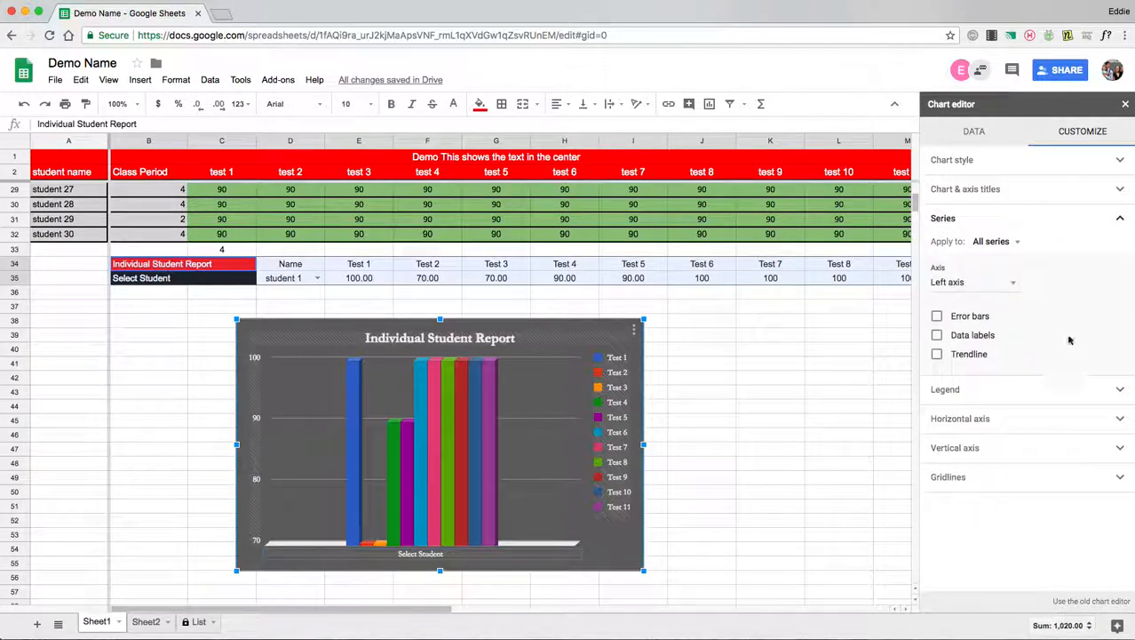
pyautogui.click(938, 336)
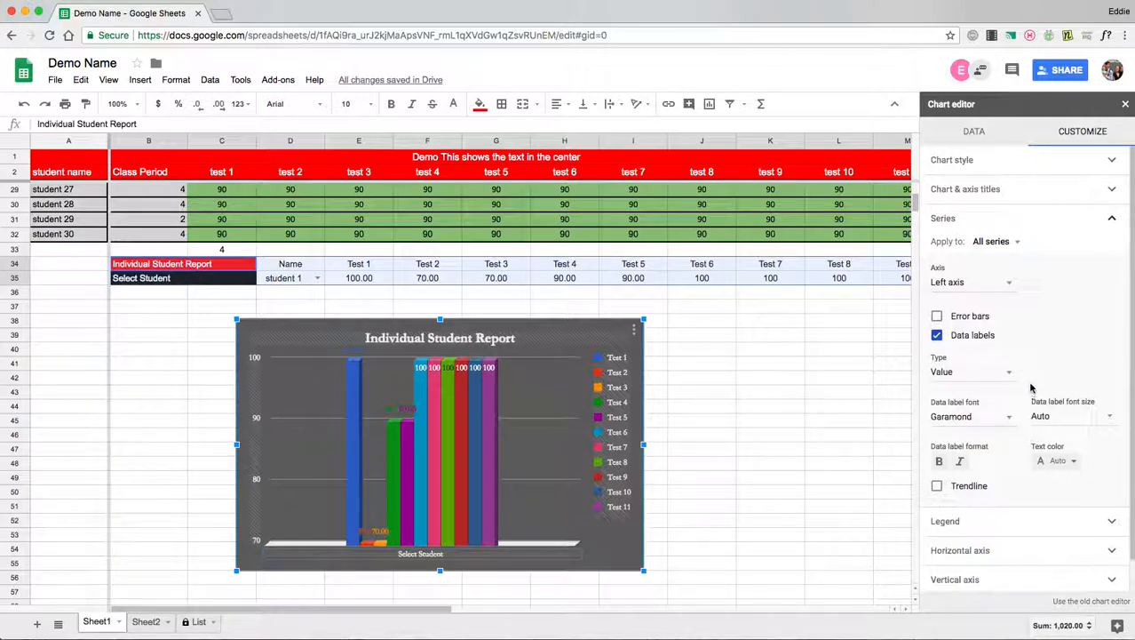
# Step: Try the left, right and top positions for the chart legend, and set its position to Bottom
pyautogui.scroll(-2, 1032, 387)
pyautogui.click(985, 486)
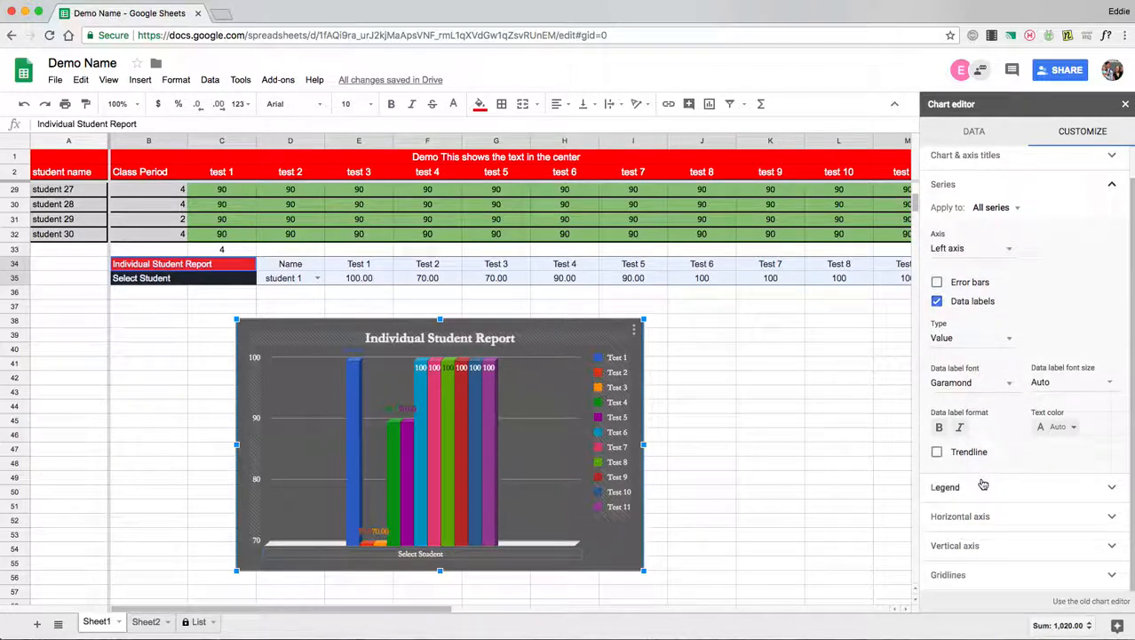
pyautogui.click(989, 290)
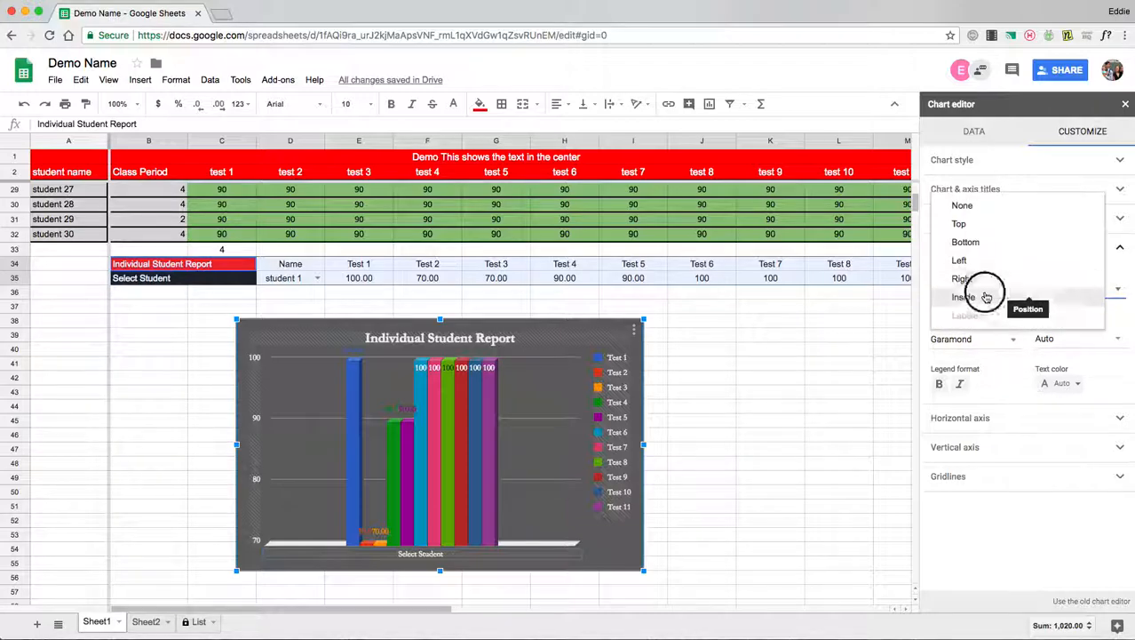
pyautogui.click(980, 263)
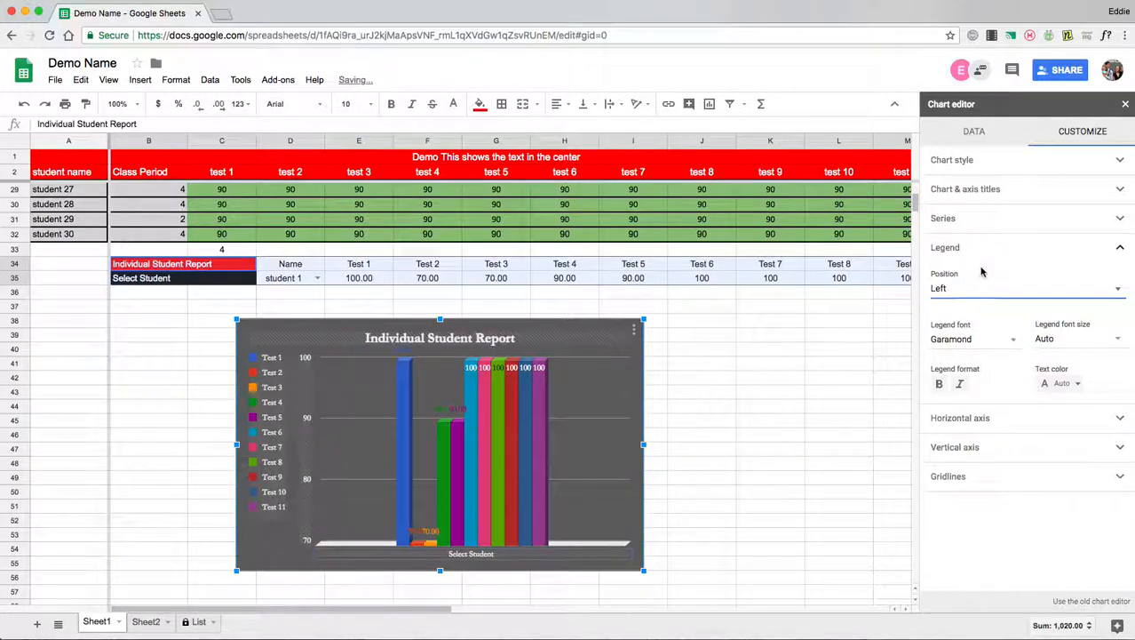
pyautogui.click(969, 290)
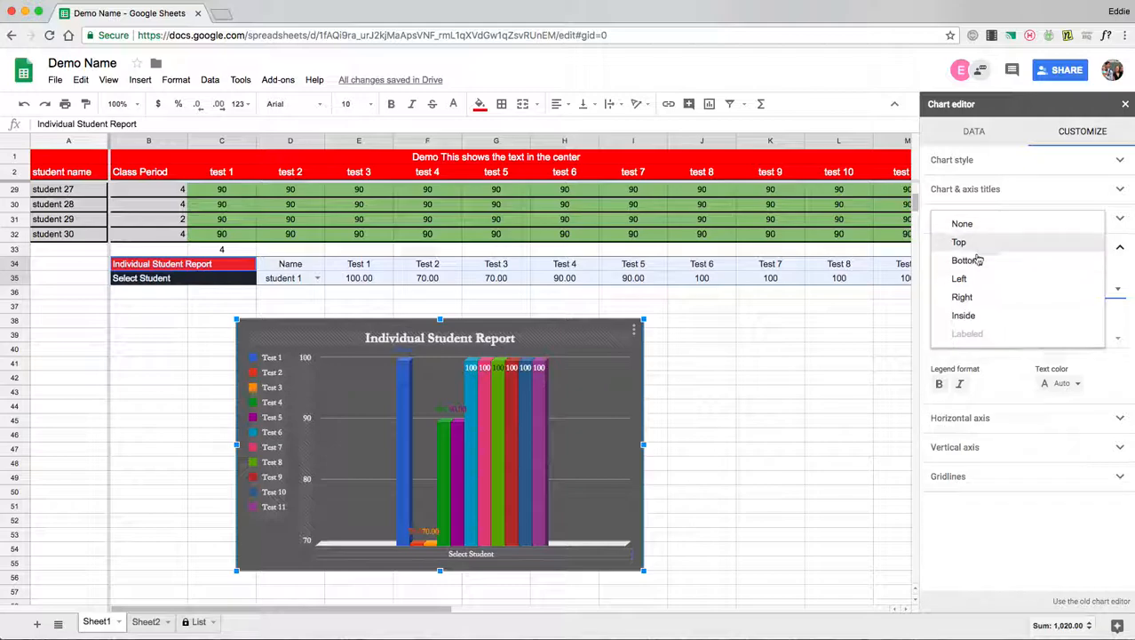
pyautogui.click(973, 298)
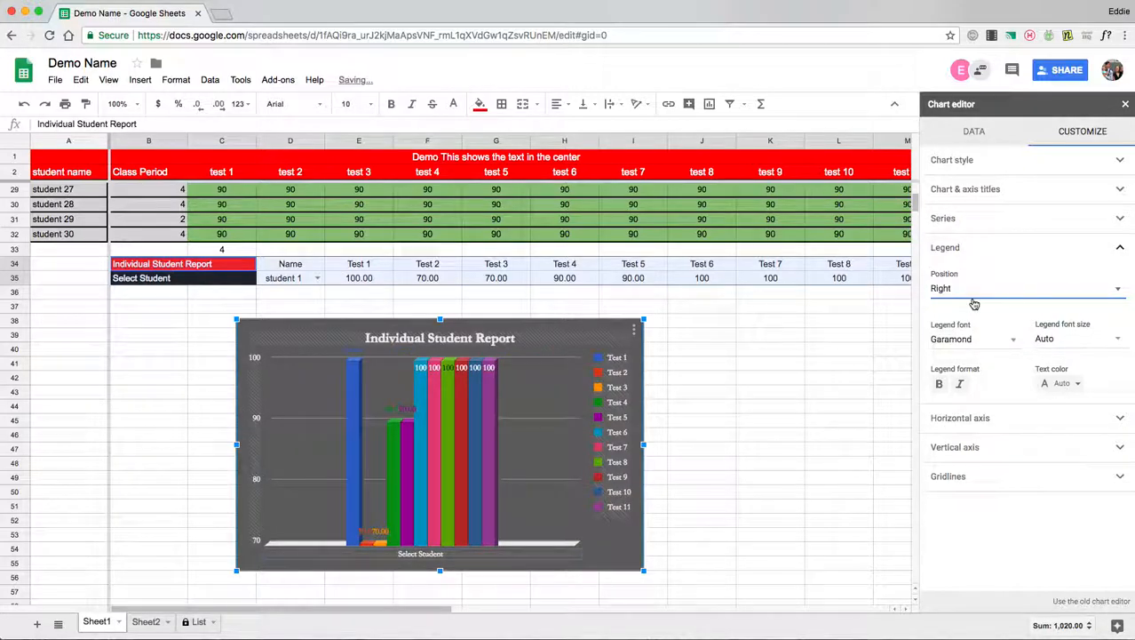
pyautogui.click(976, 292)
pyautogui.click(983, 230)
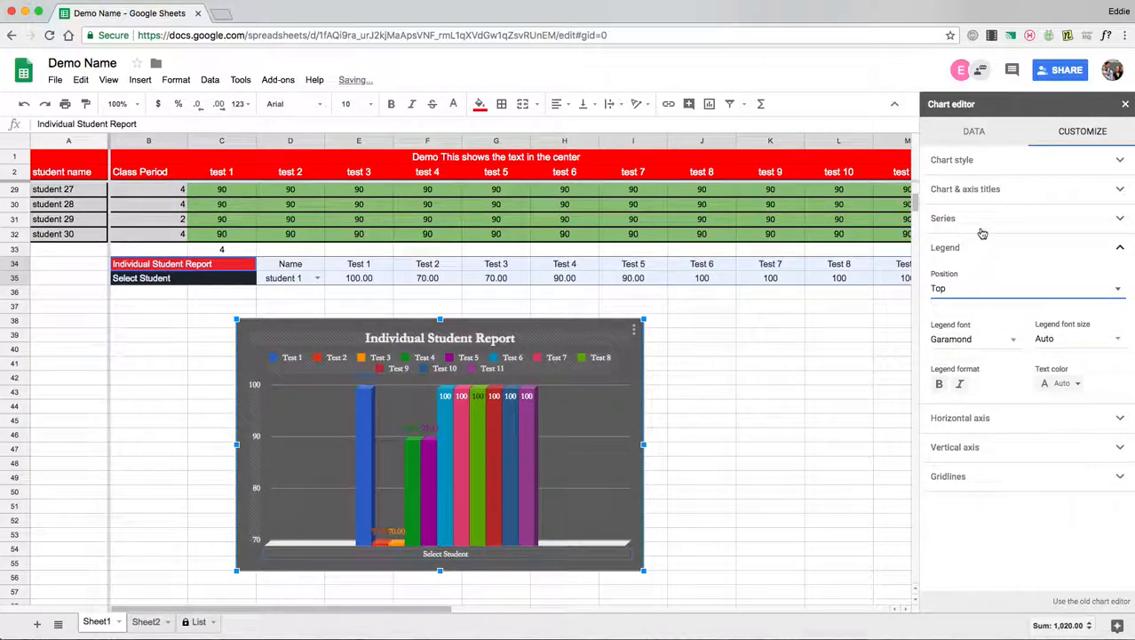
pyautogui.click(965, 292)
pyautogui.click(982, 302)
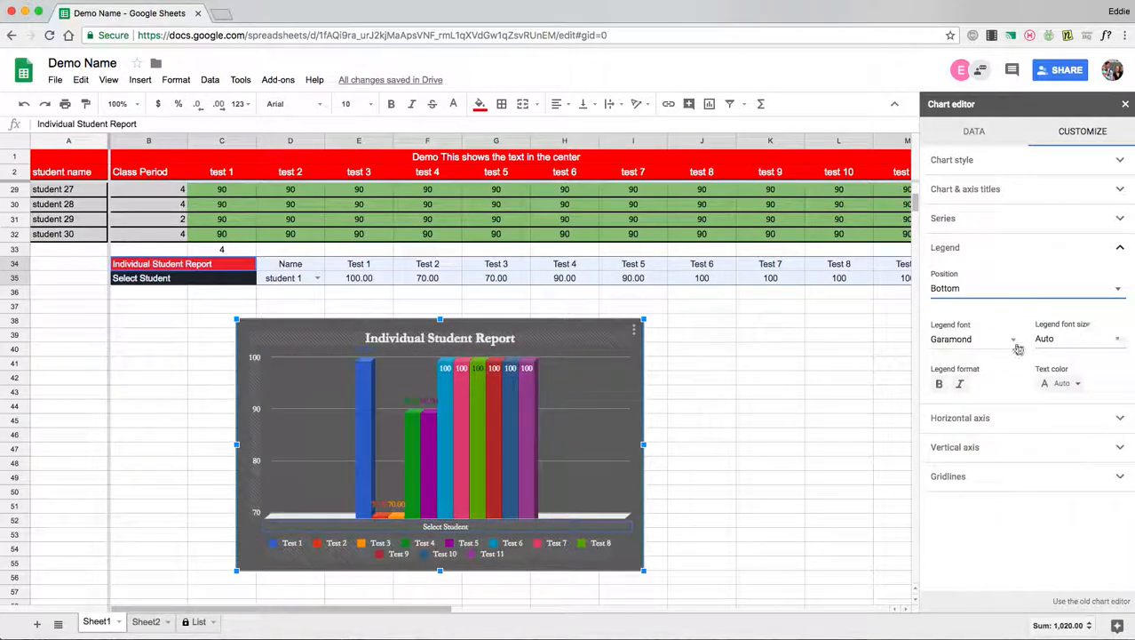
# Step: Set the text color of the chart's horizontal axis labels to yellow, keeping the label slant on Auto
pyautogui.click(1021, 419)
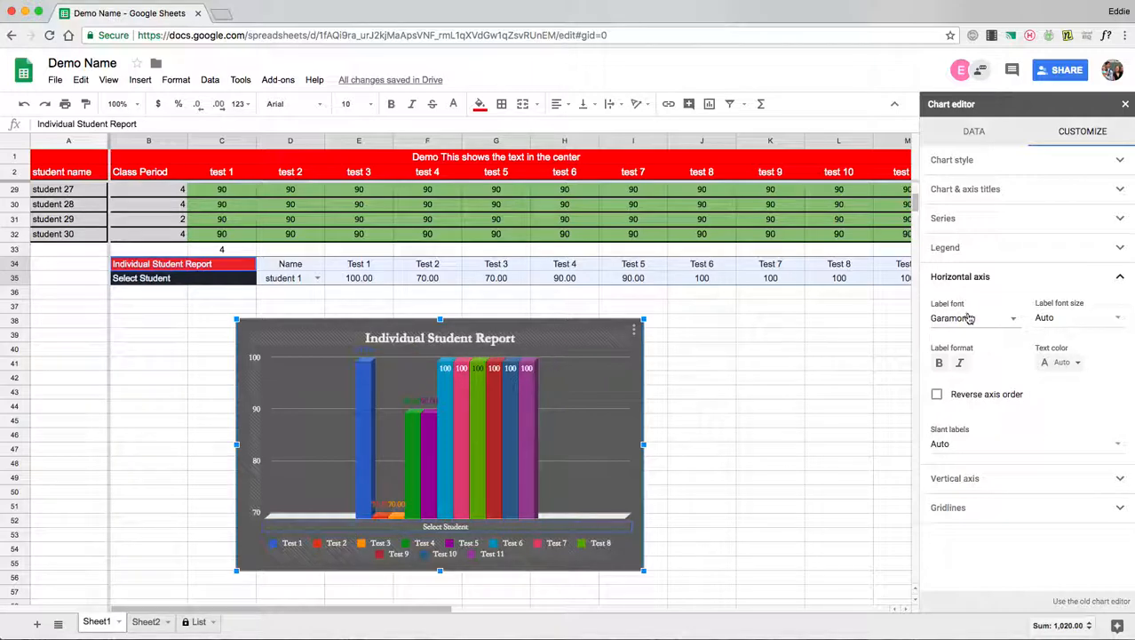
pyautogui.click(1062, 362)
pyautogui.click(994, 421)
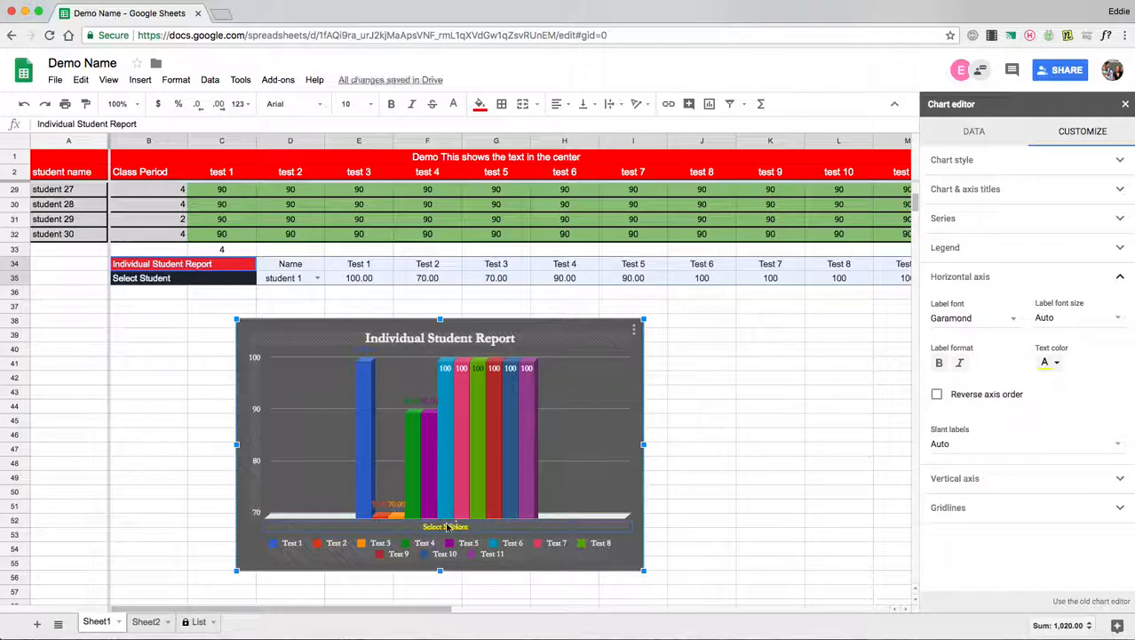
pyautogui.click(971, 442)
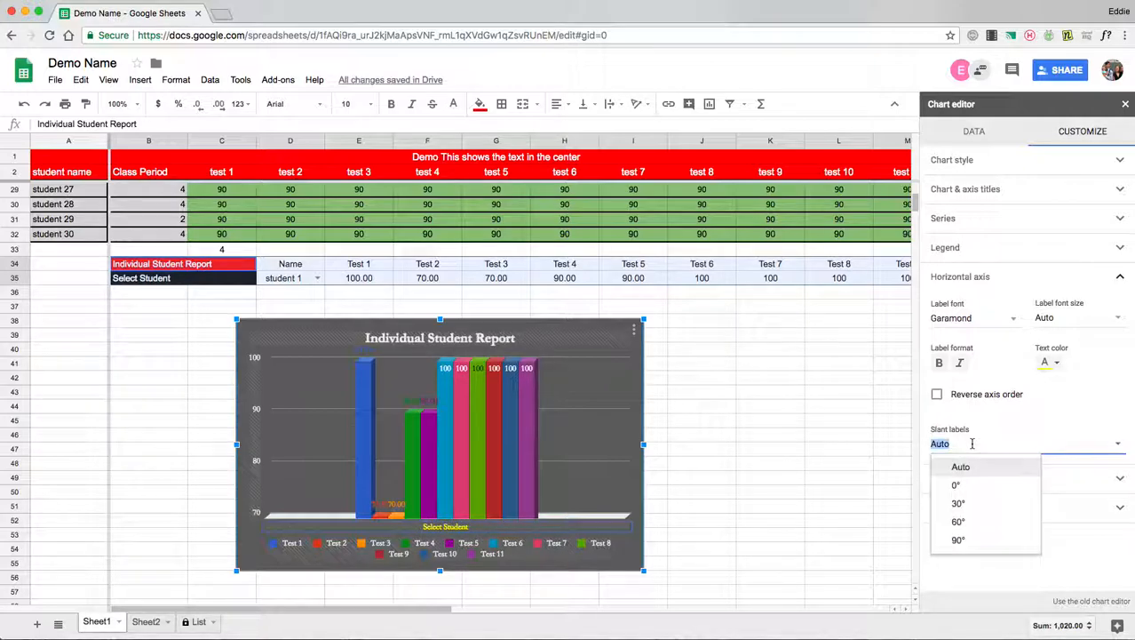
pyautogui.click(999, 433)
pyautogui.click(1050, 363)
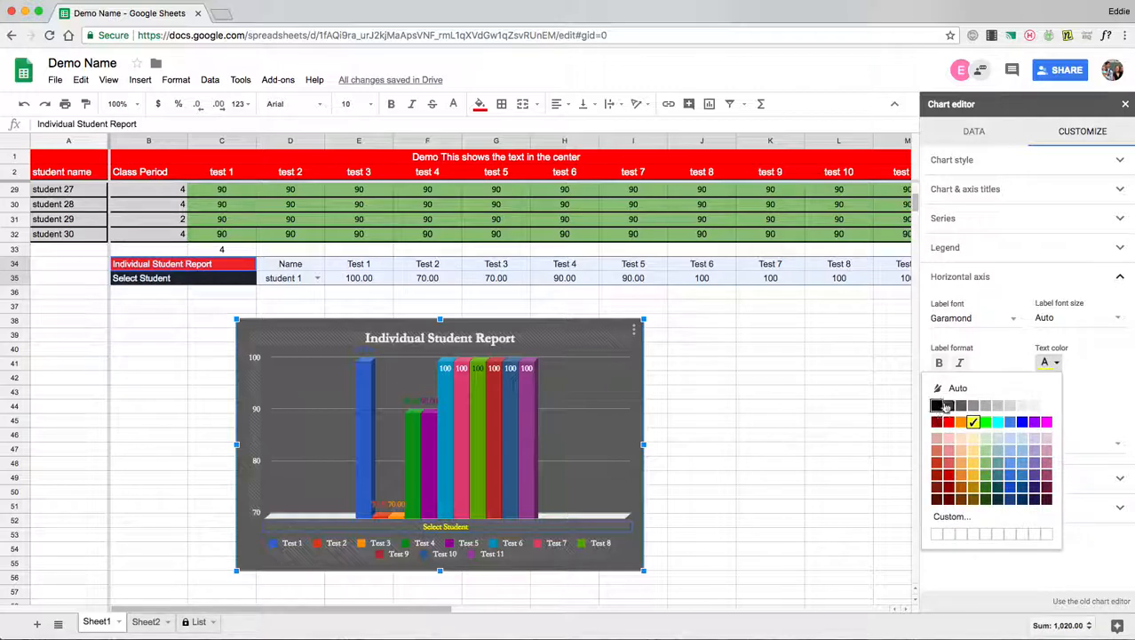
pyautogui.click(1080, 378)
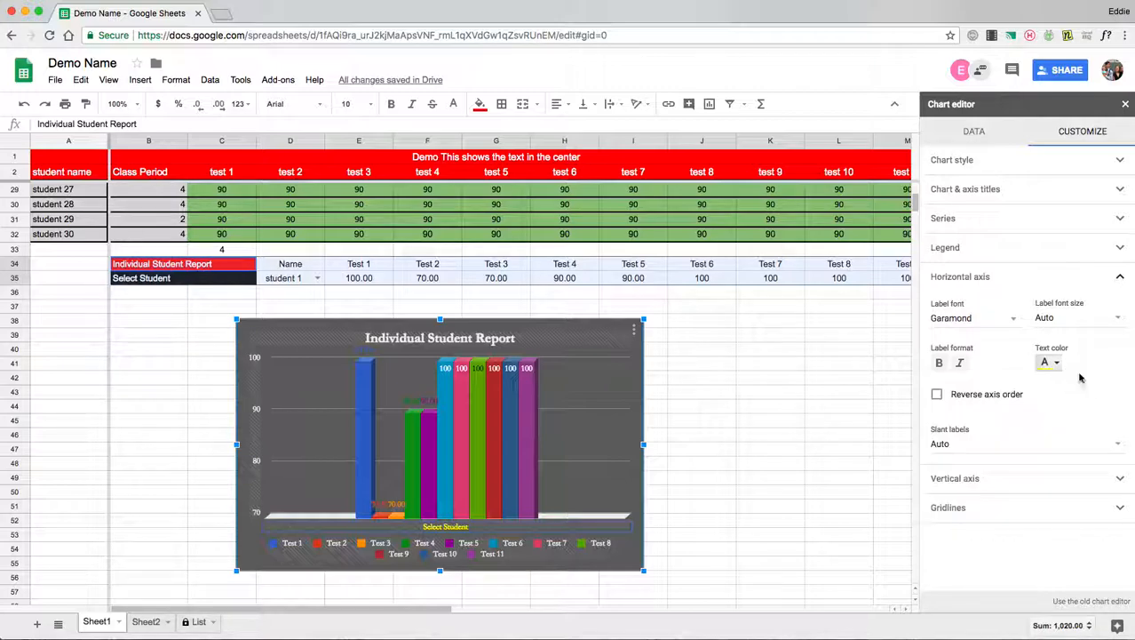
# Step: Set the chart's vertical axis minimum to 0 and maximum to 100
pyautogui.click(1014, 478)
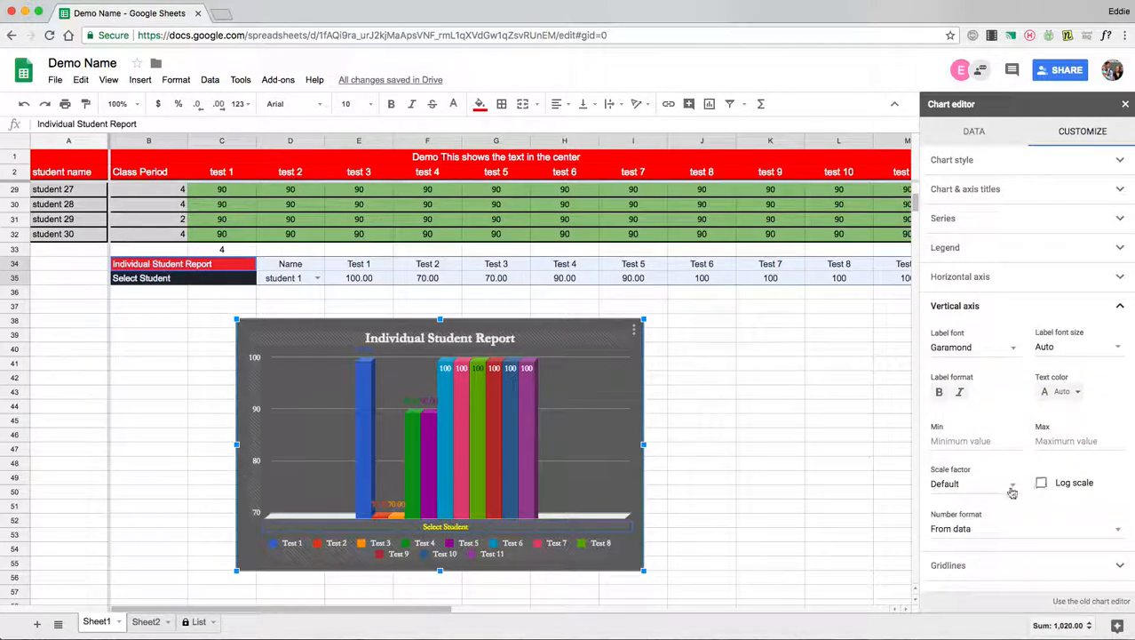
pyautogui.click(988, 284)
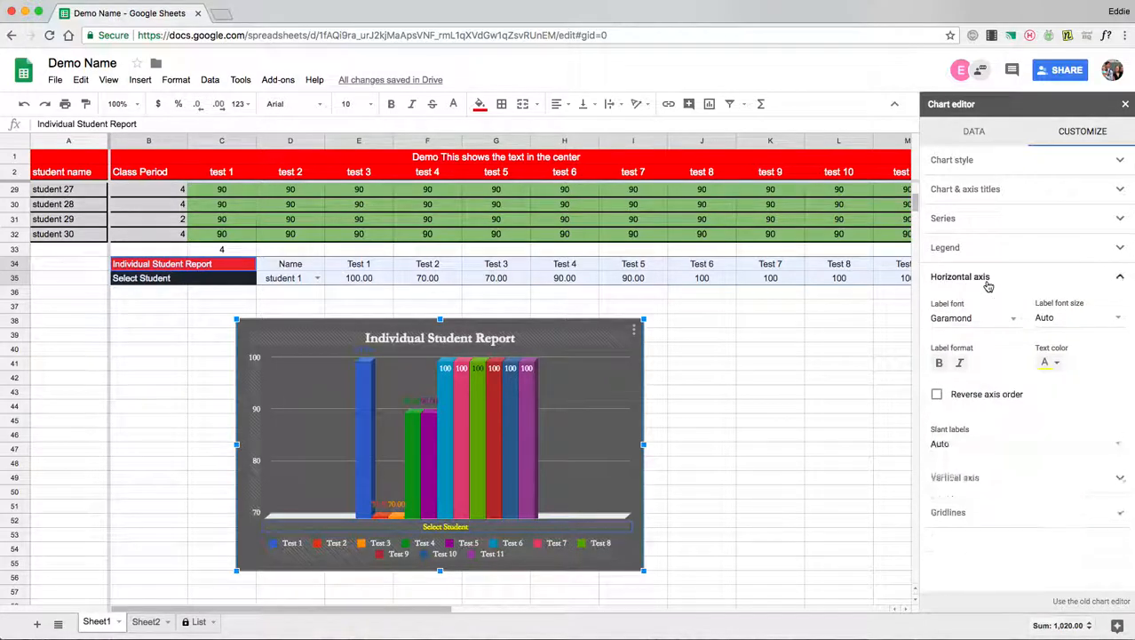
pyautogui.click(986, 480)
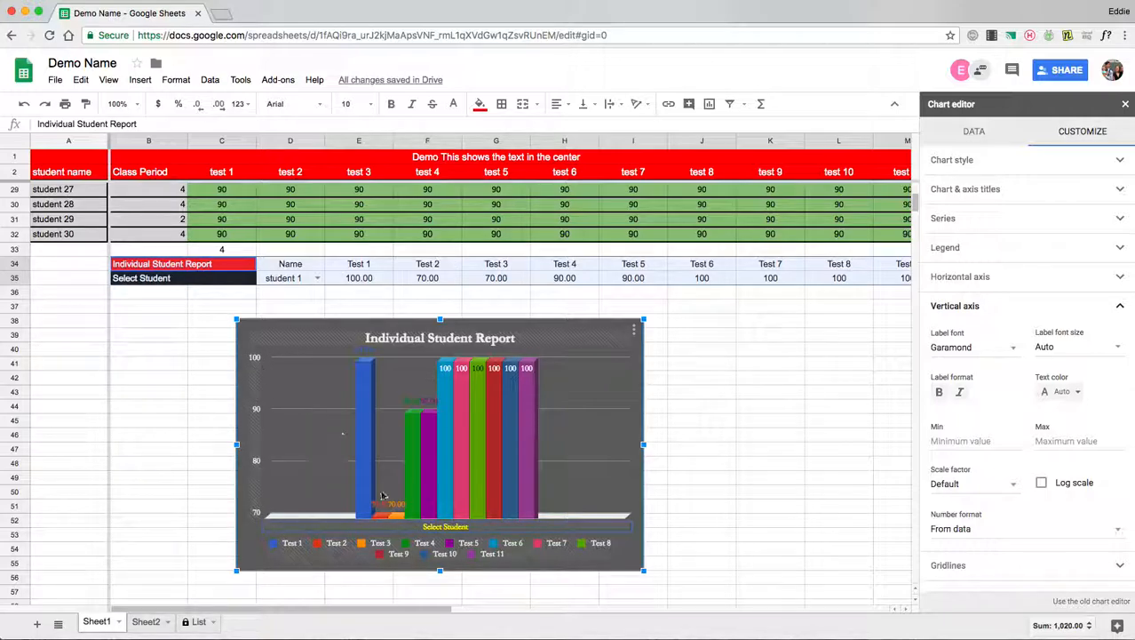
pyautogui.moveTo(396, 522)
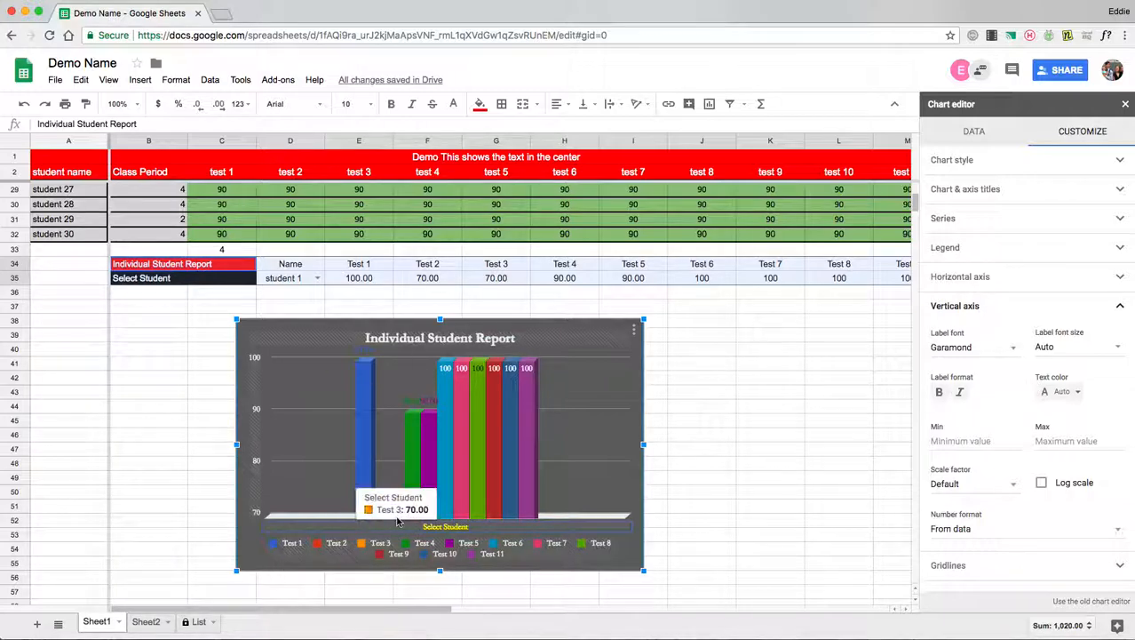
pyautogui.click(971, 449)
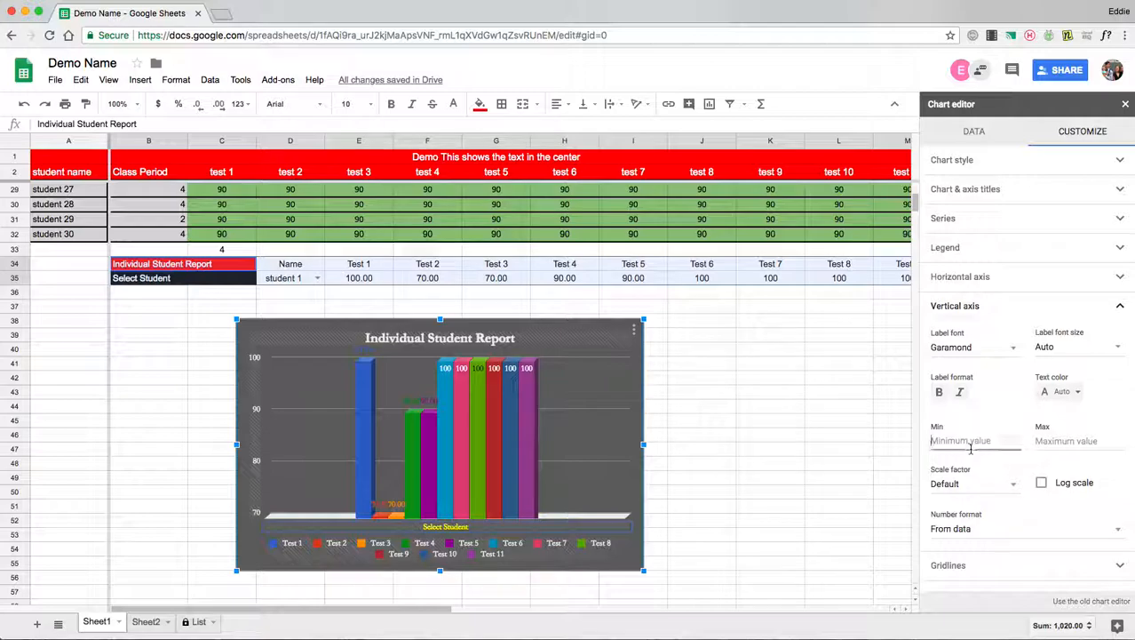
pyautogui.write('0')
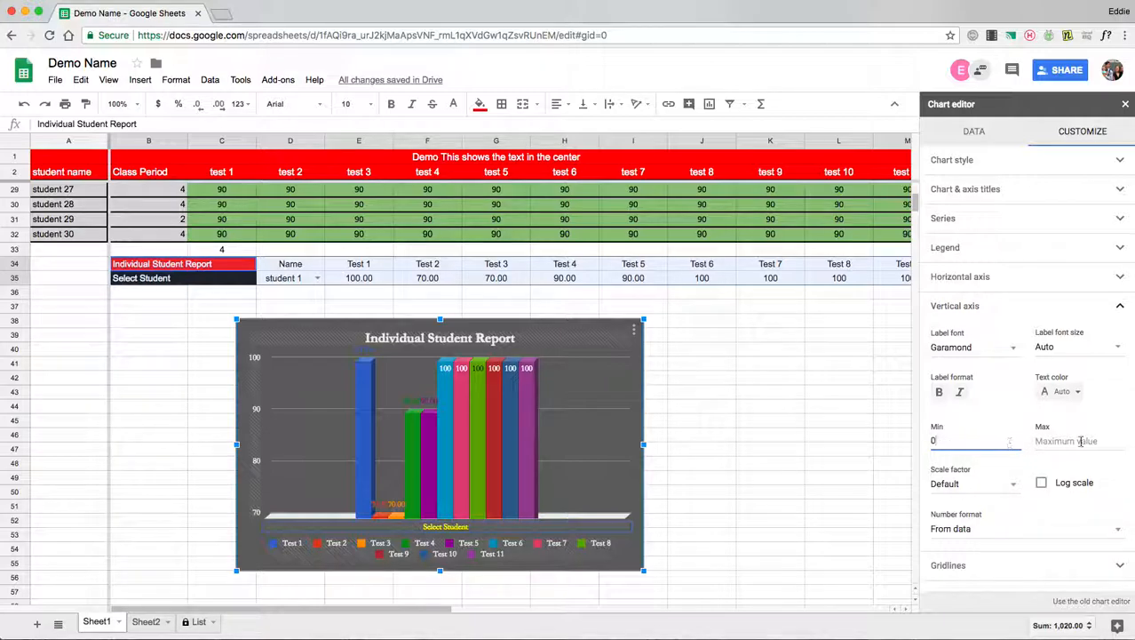
pyautogui.click(1078, 440)
pyautogui.write('100')
pyautogui.scroll(-1, 1074, 457)
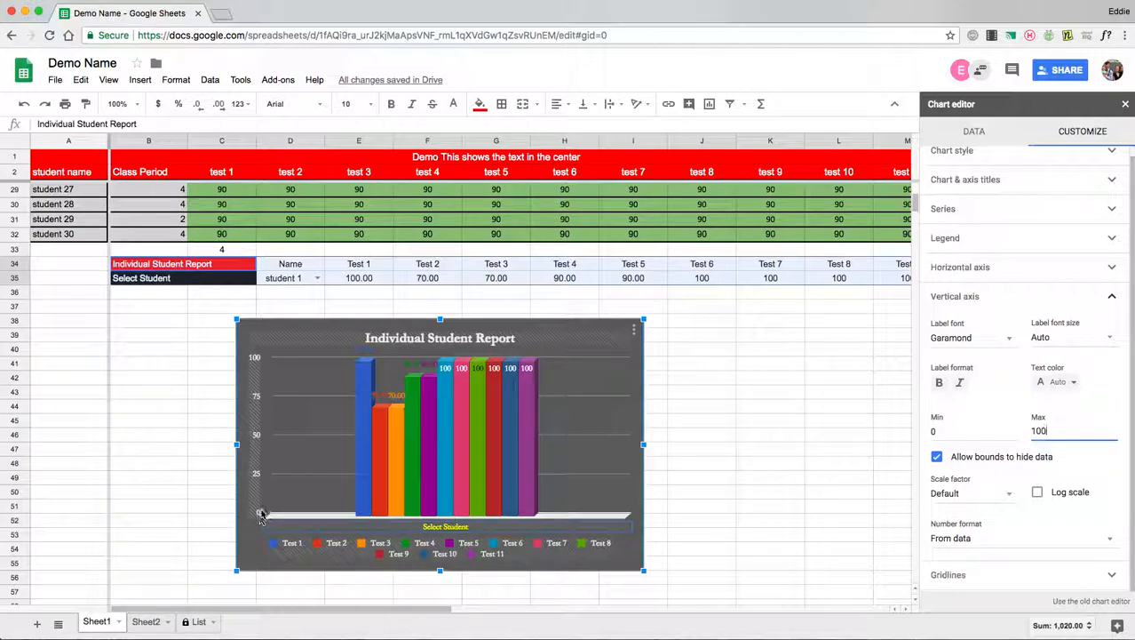
# Step: Try removing the Test 11 series from the chart data, and undo the removal
pyautogui.click(993, 574)
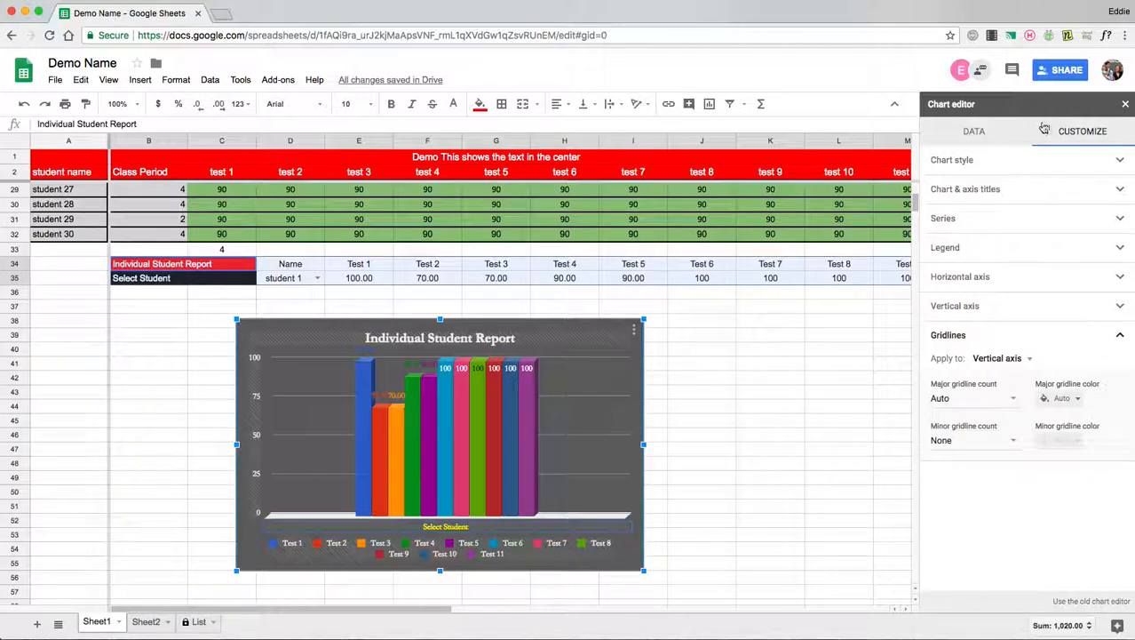
pyautogui.click(1087, 135)
pyautogui.click(1020, 138)
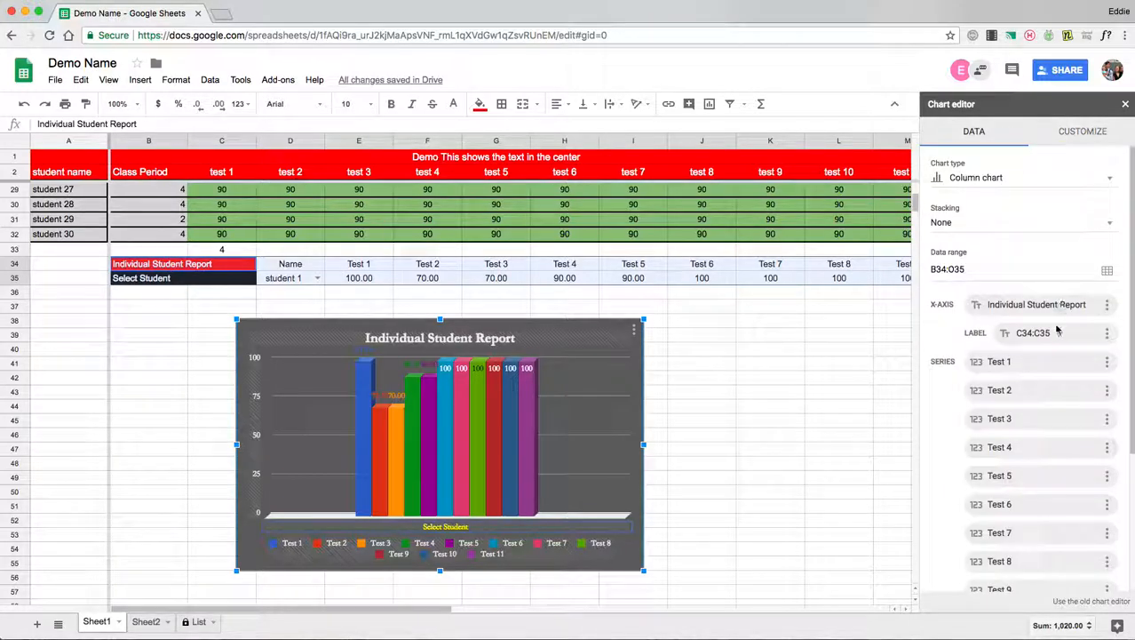
pyautogui.scroll(-5, 1045, 342)
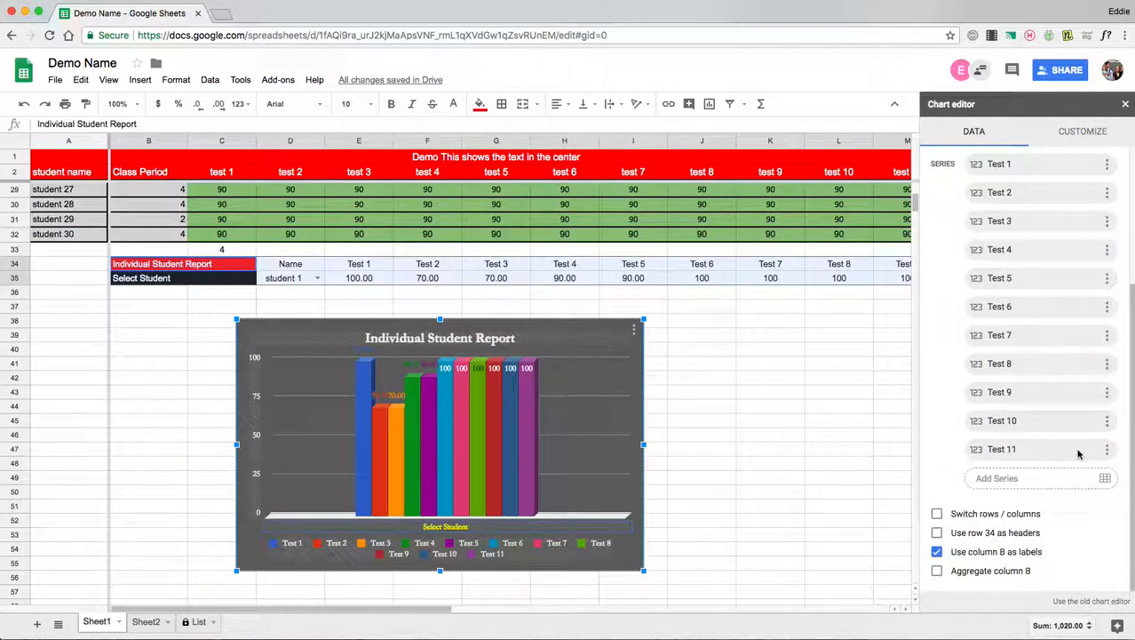
pyautogui.click(1107, 450)
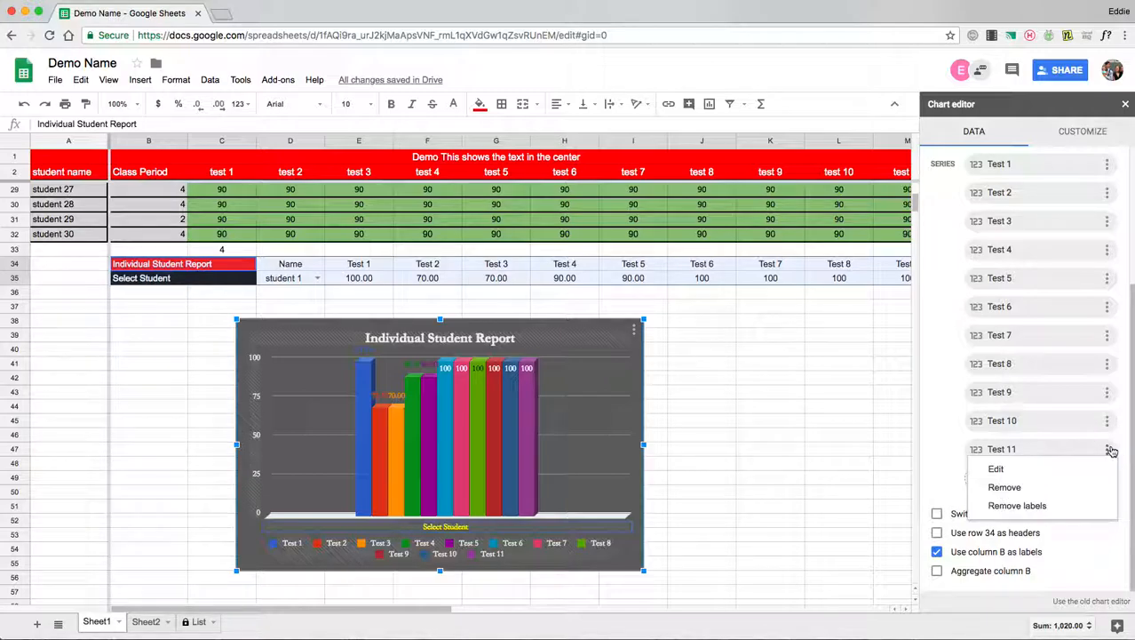
pyautogui.click(1083, 486)
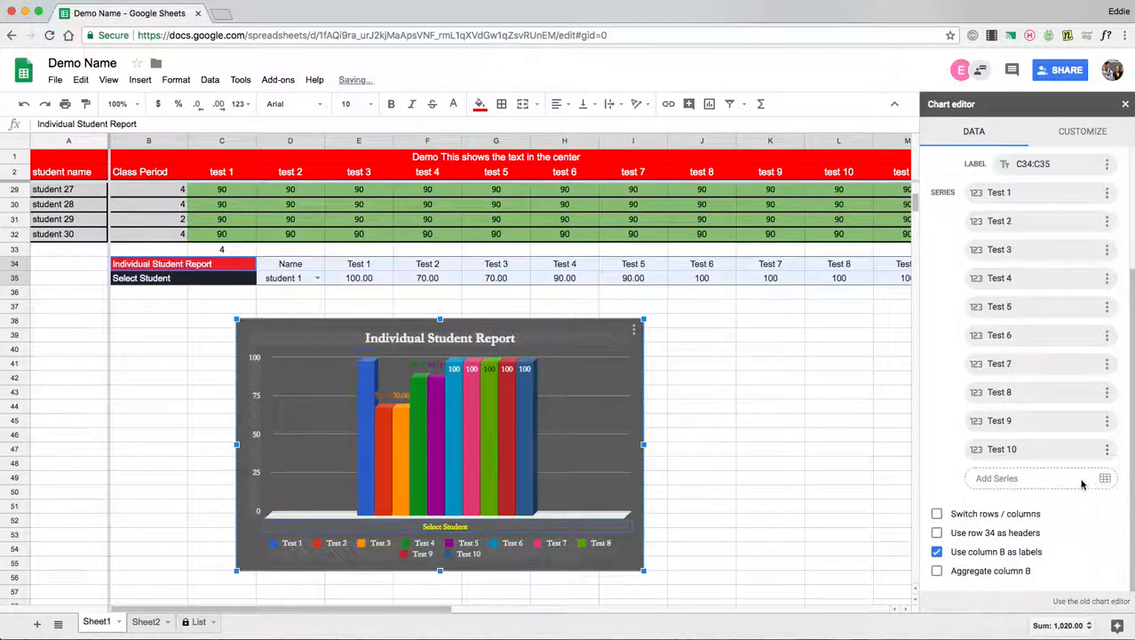
pyautogui.scroll(2, 1096, 357)
pyautogui.scroll(-1, 1088, 357)
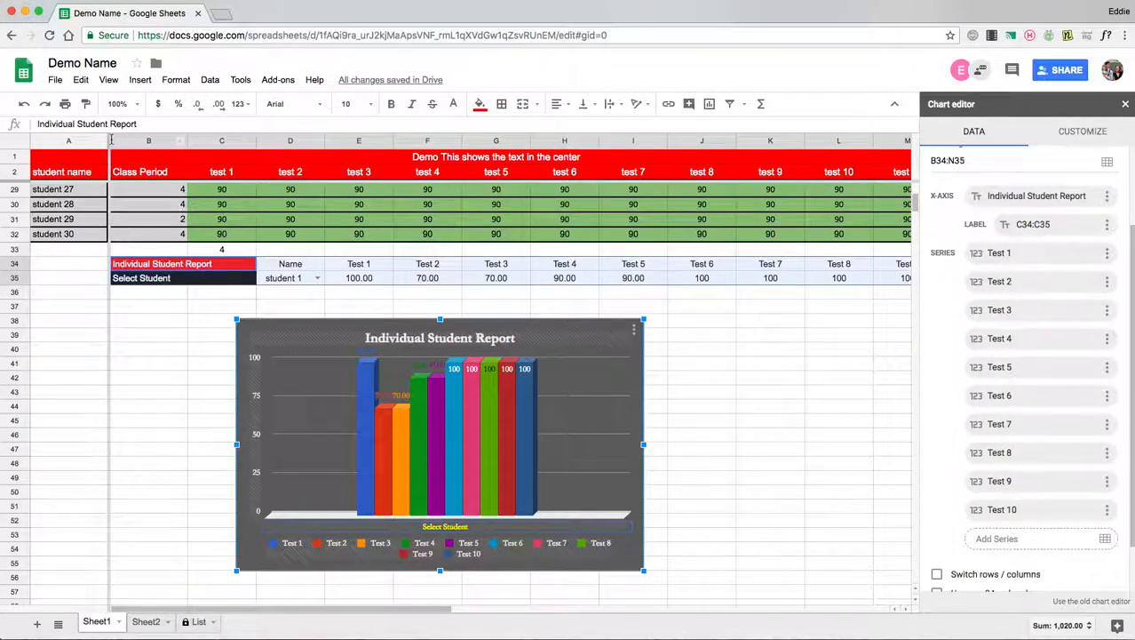
pyautogui.click(22, 105)
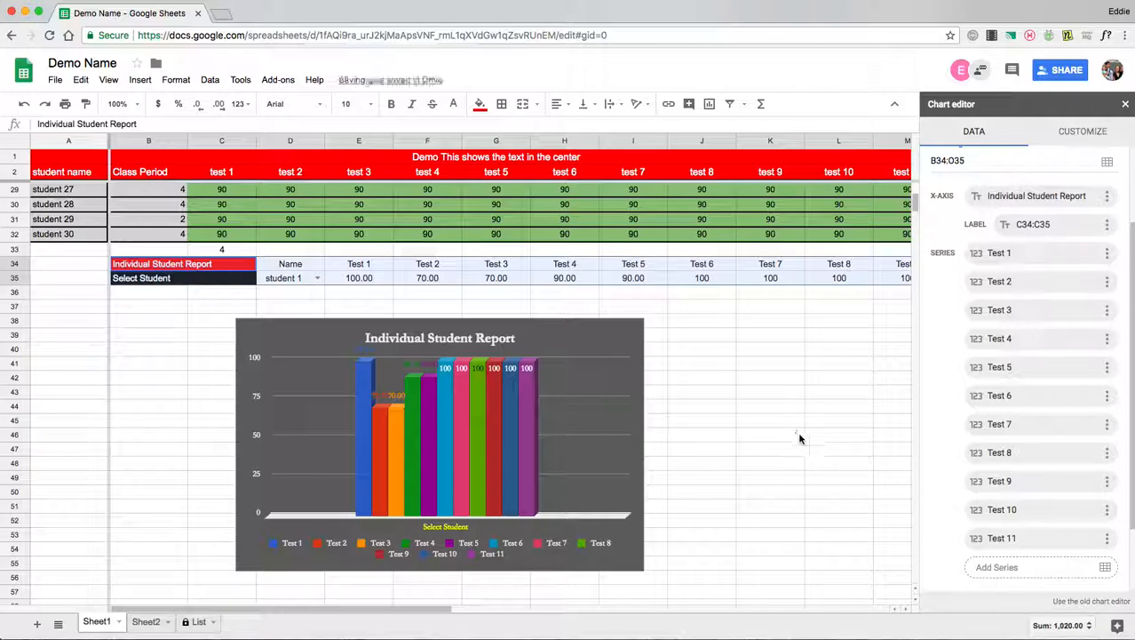
# Step: Move the chart directly below the report rows at B36 and enlarge it to span columns B to O down to about row 57
pyautogui.click(799, 422)
pyautogui.moveTo(570, 353); pyautogui.dragTo(446, 326)
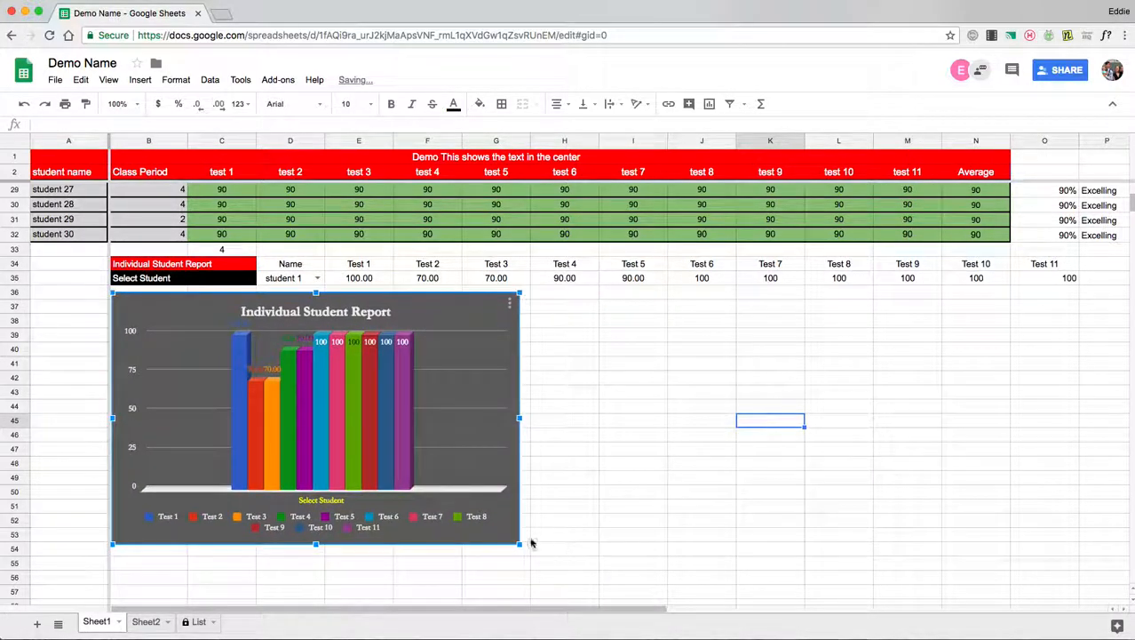
pyautogui.moveTo(520, 417); pyautogui.dragTo(1083, 437)
pyautogui.moveTo(597, 545); pyautogui.dragTo(591, 600)
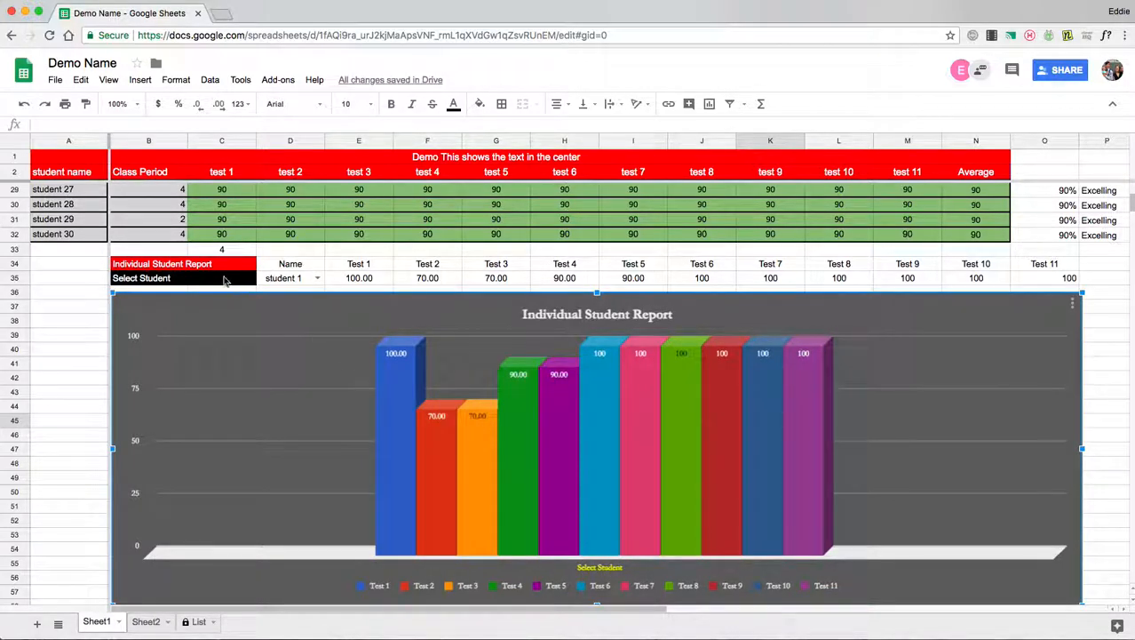
# Step: Test the report by choosing different students in the D35 dropdown, including student 8, student 11 and student 14, ending on student 19
pyautogui.click(310, 282)
pyautogui.click(316, 280)
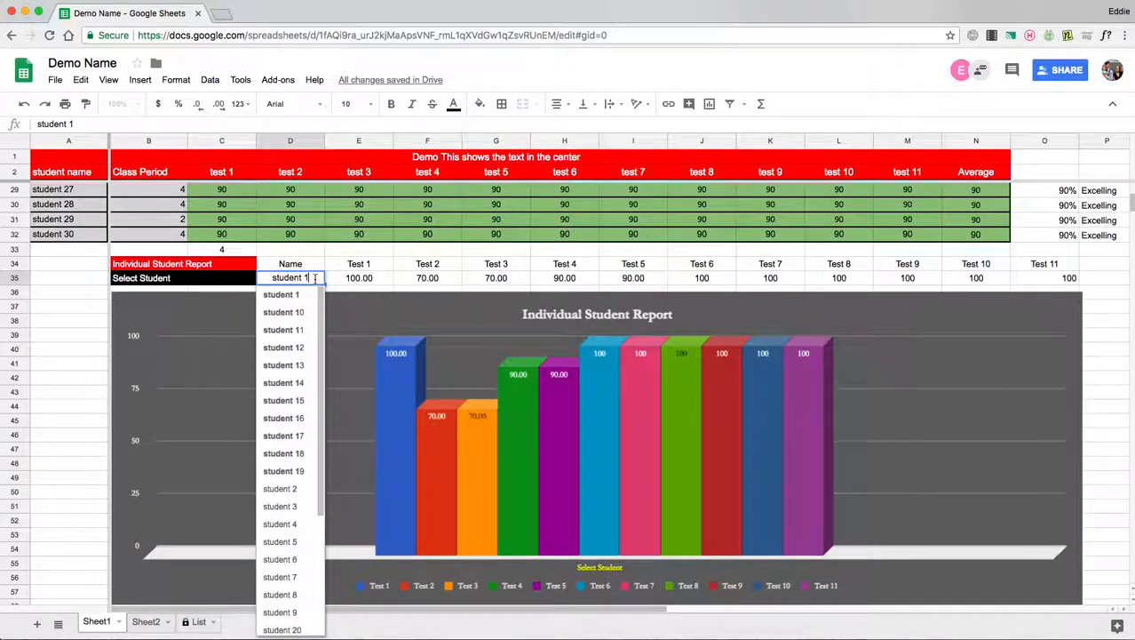
pyautogui.click(295, 312)
pyautogui.click(315, 278)
pyautogui.click(302, 430)
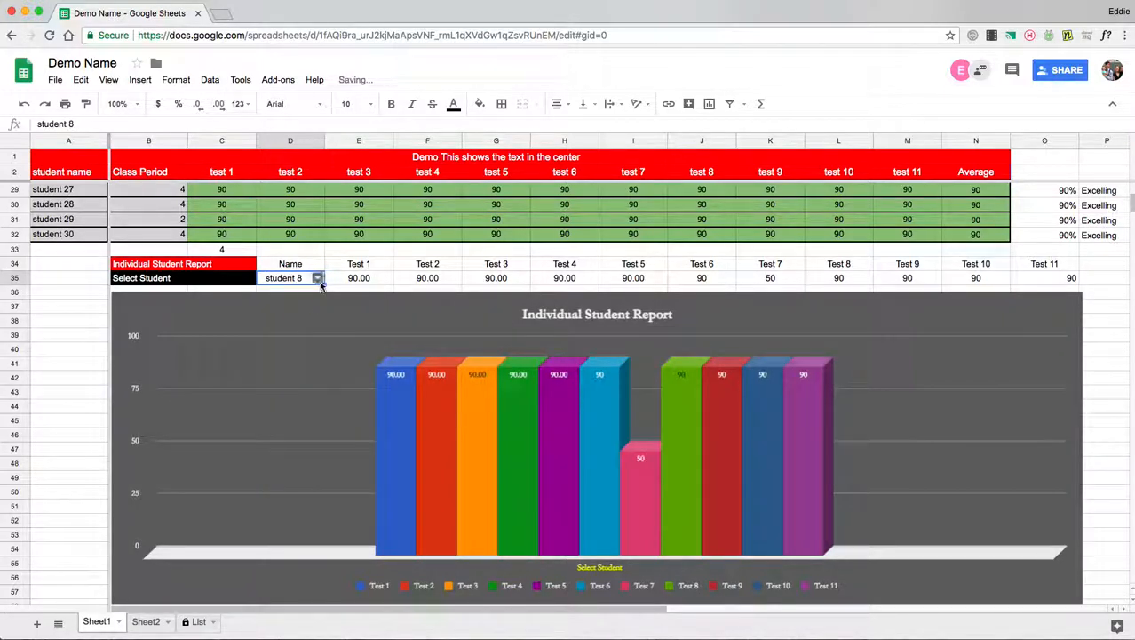
pyautogui.click(316, 278)
pyautogui.click(288, 474)
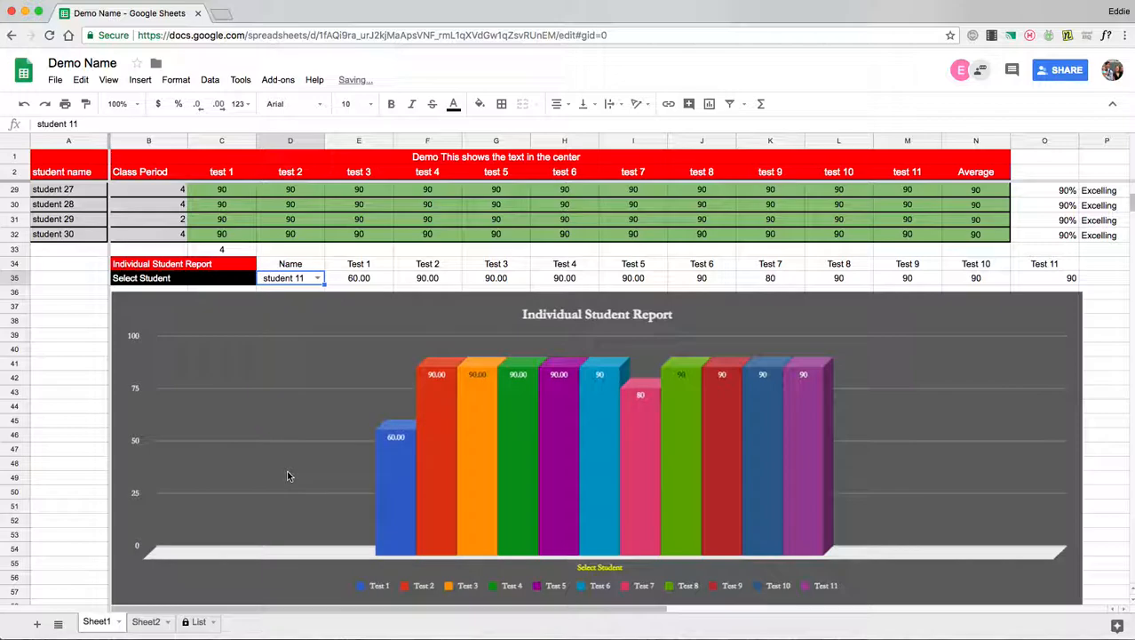
pyautogui.click(316, 278)
pyautogui.click(293, 524)
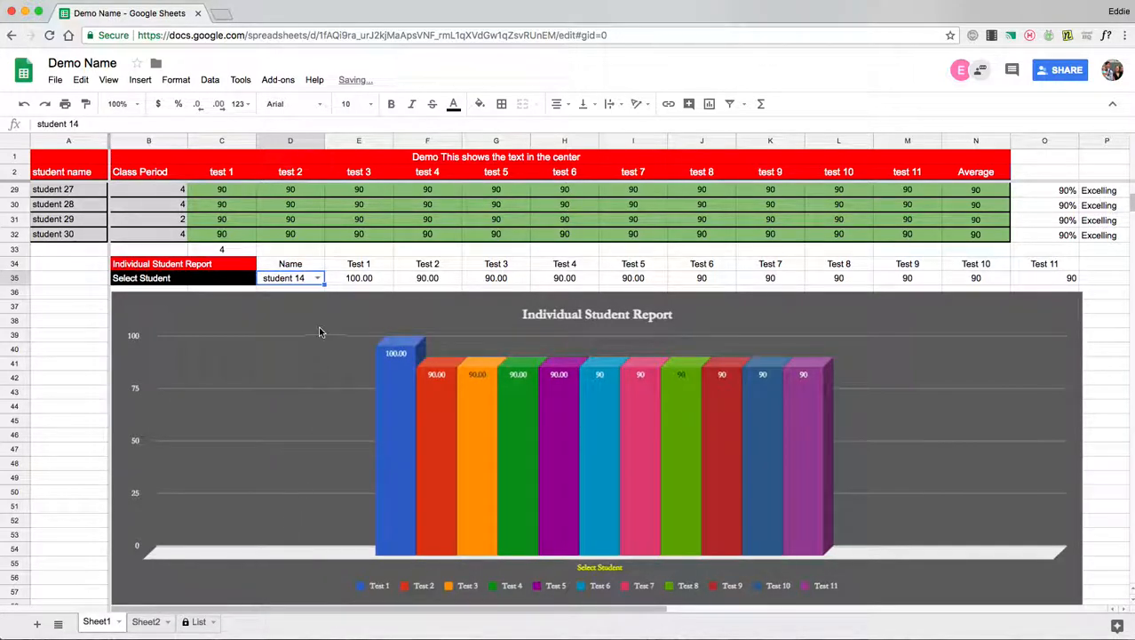
pyautogui.click(316, 278)
pyautogui.click(282, 612)
pyautogui.moveTo(284, 611); pyautogui.dragTo(158, 607)
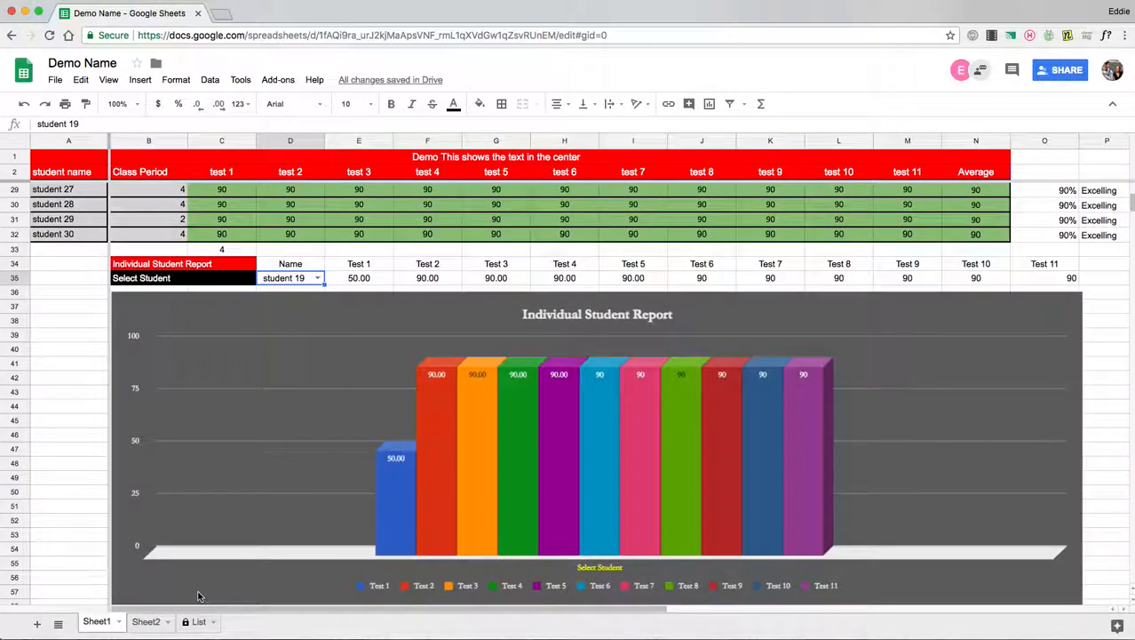